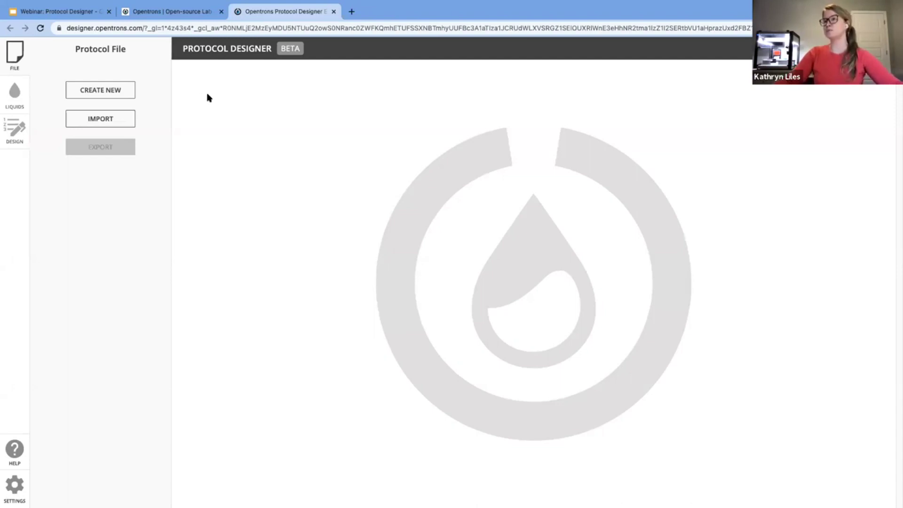
Create a new protocol and name it "Sample Prep".
left_click(105, 94)
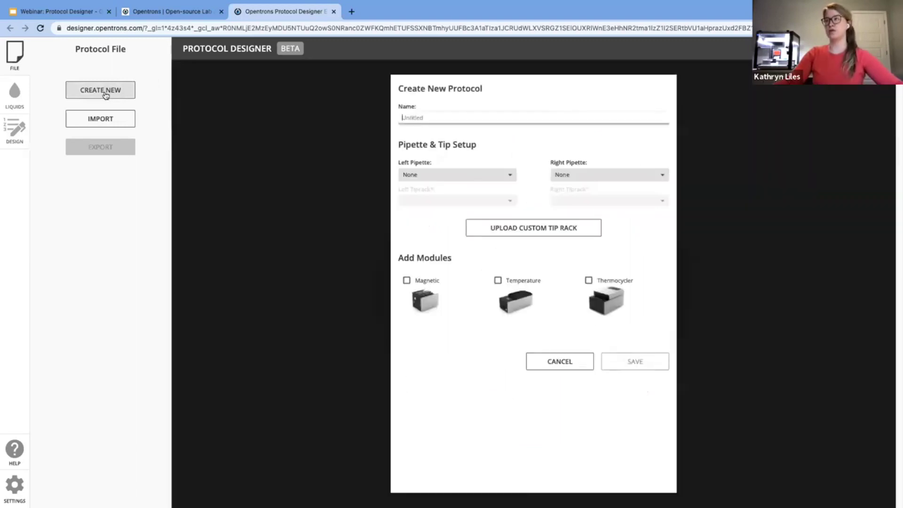
left_click(428, 121)
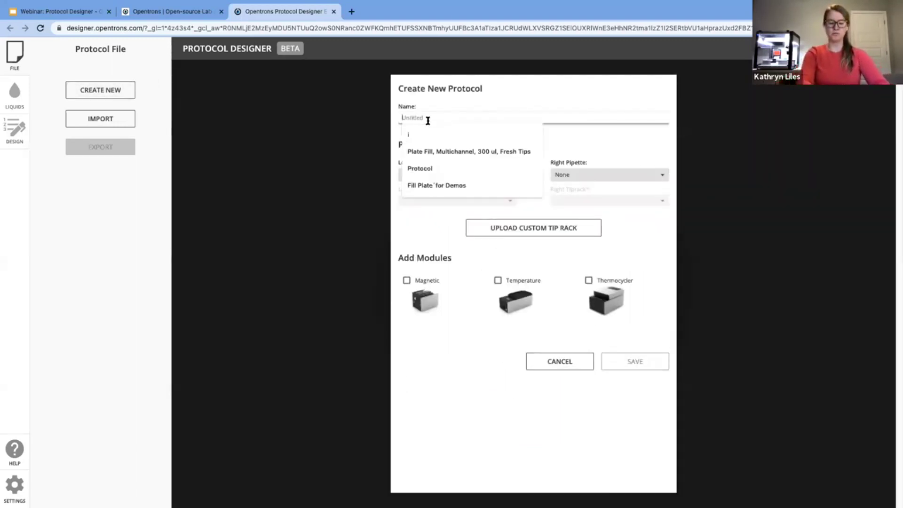
type("sap")
key("BackSpace")
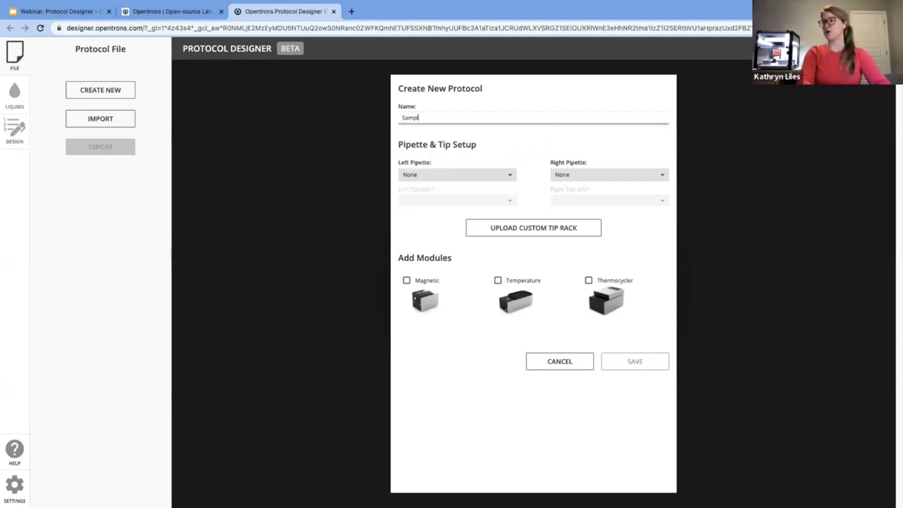
type("mple Prep")
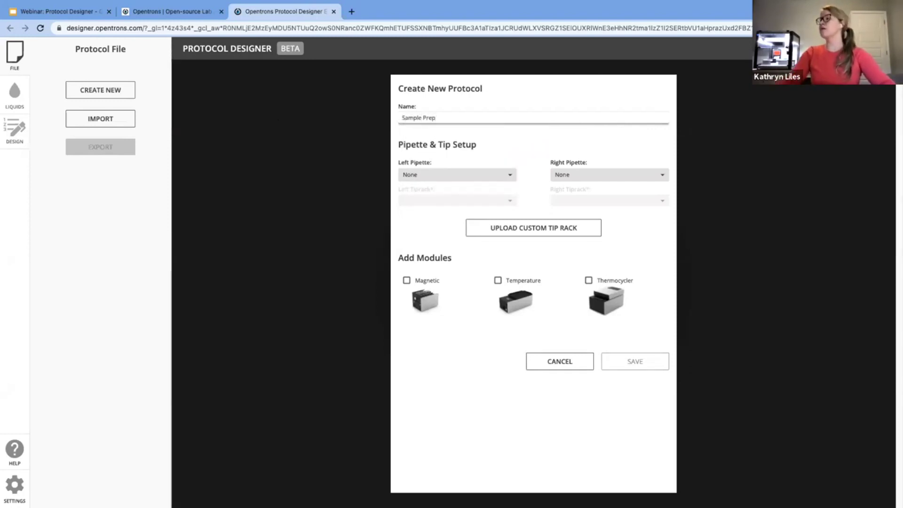
left_click(454, 136)
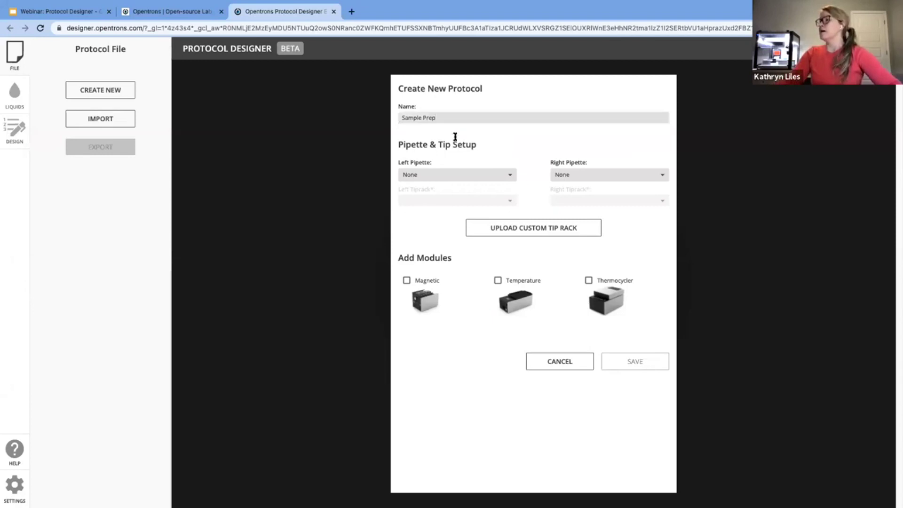
Set the left pipette to P300 8-Channel GEN2 with the Opentrons 96 Tip Rack 300 µL.
left_click(461, 174)
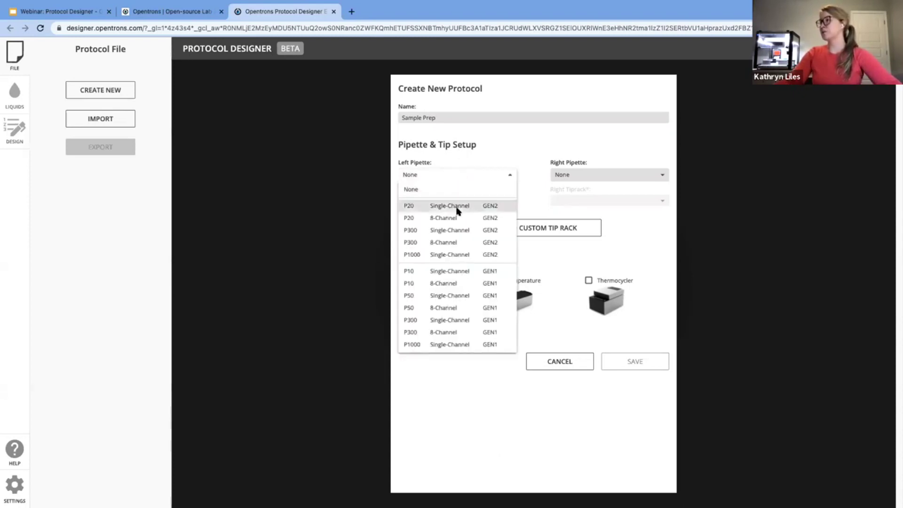
left_click(457, 243)
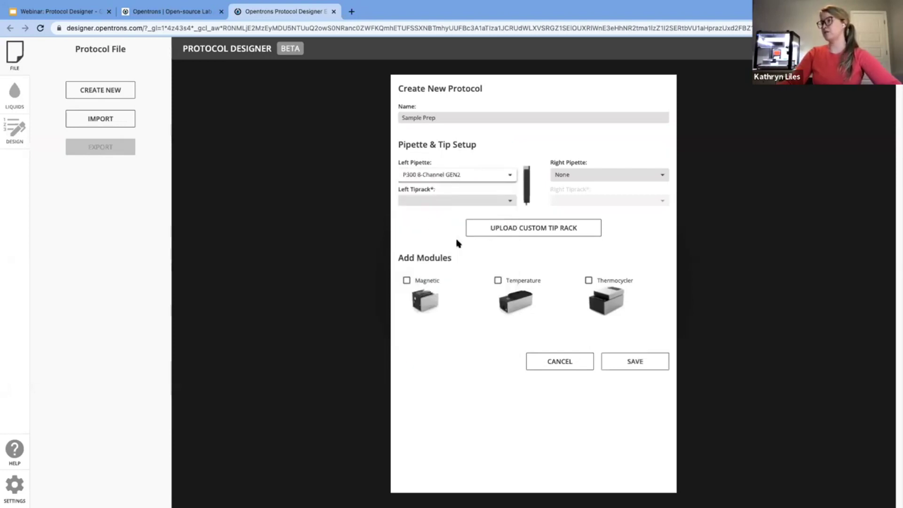
left_click(428, 201)
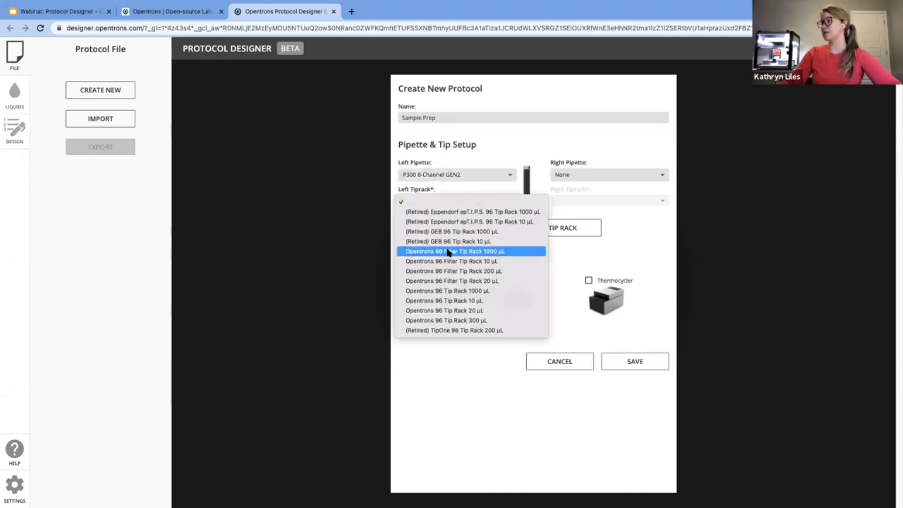
left_click(464, 321)
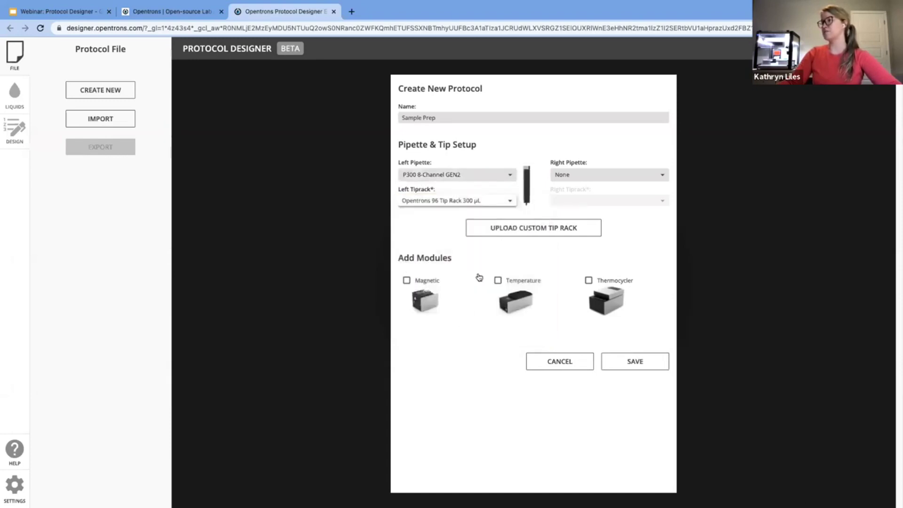
Set the right pipette to P20 Single-Channel GEN2 with the Opentrons 96 Tip Rack 20 µL.
left_click(606, 176)
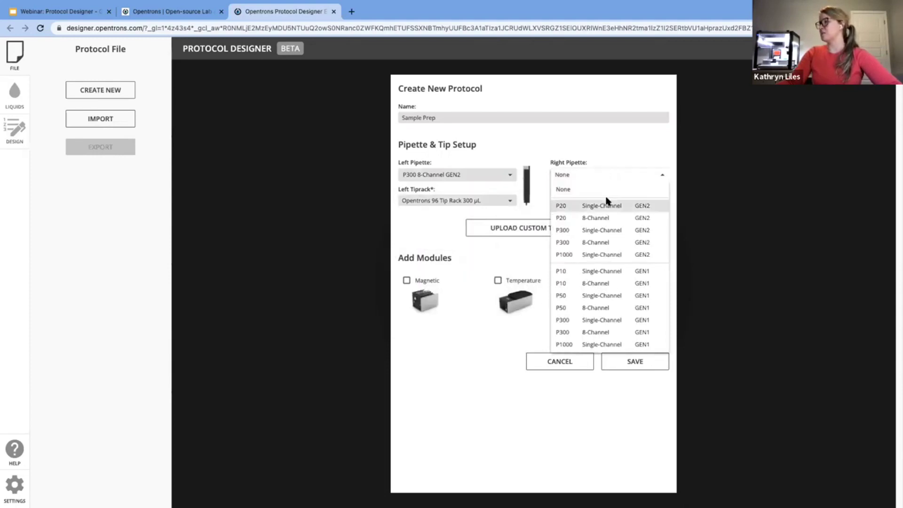
left_click(606, 207)
left_click(588, 201)
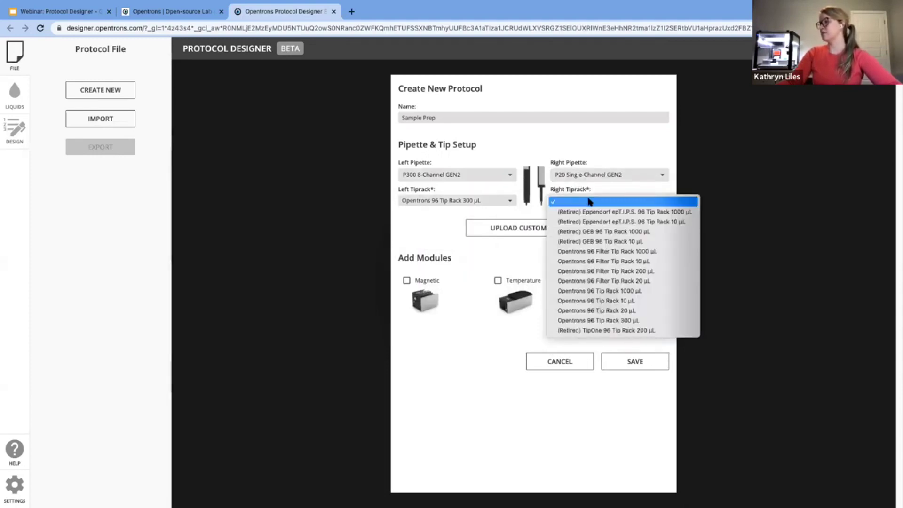
left_click(615, 311)
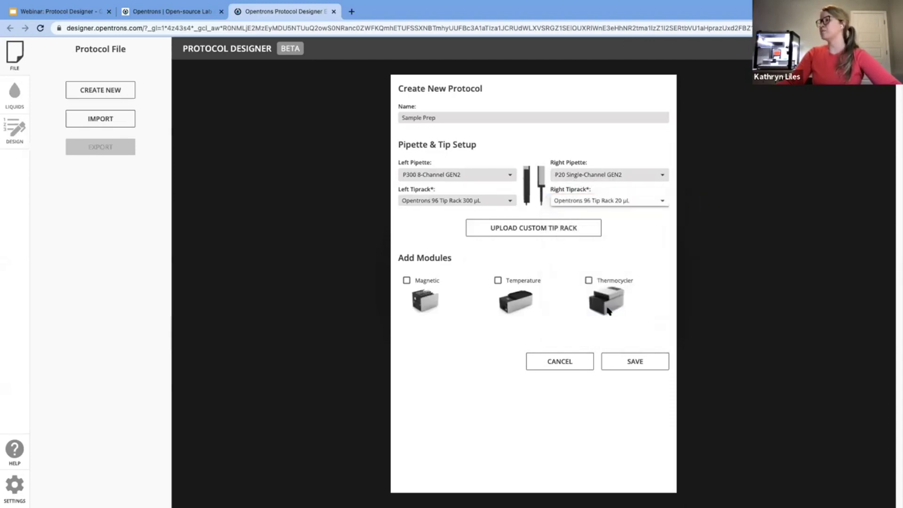
Add the Magnetic GEN2, Temperature GEN2 and Thermocycler modules and save the new protocol.
left_click(407, 280)
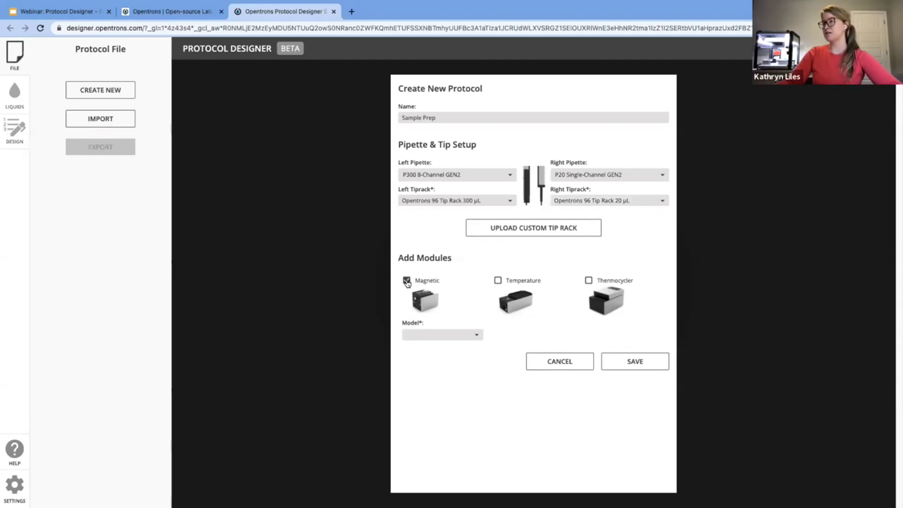
left_click(526, 281)
left_click(588, 280)
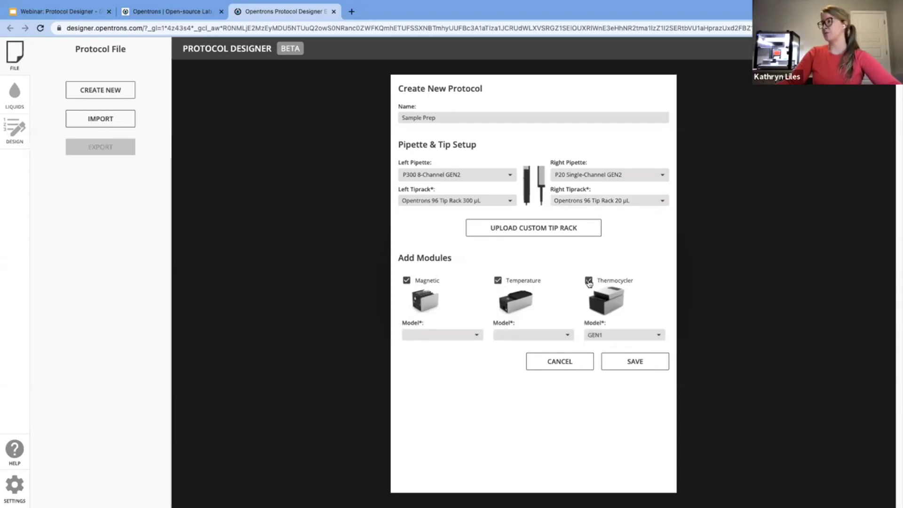
left_click(468, 336)
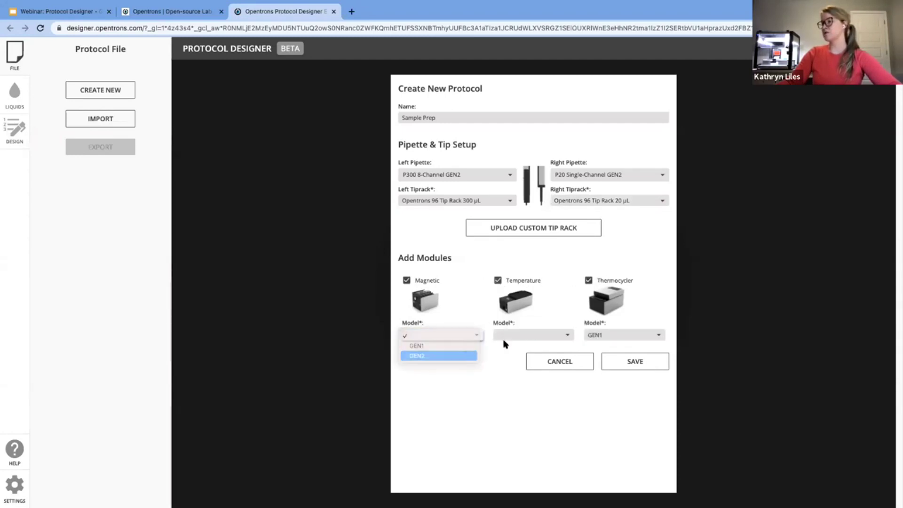
left_click(517, 336)
left_click(522, 356)
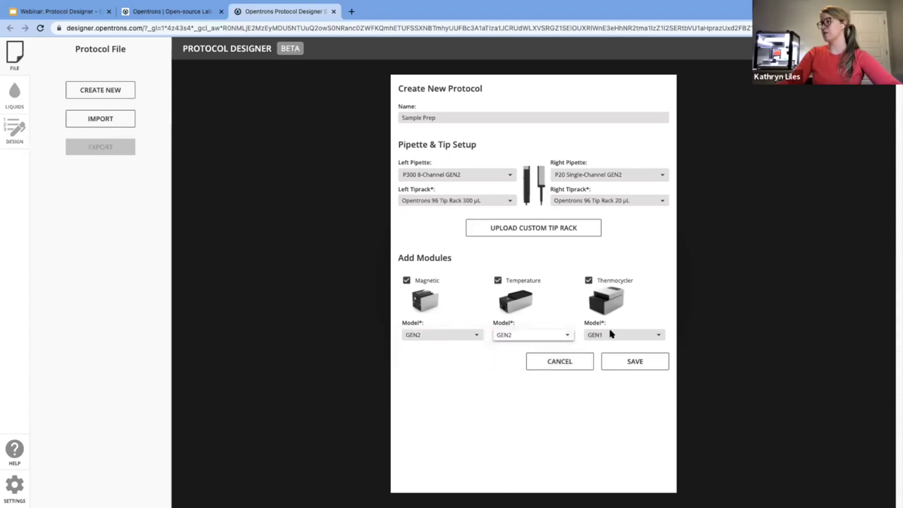
left_click(629, 365)
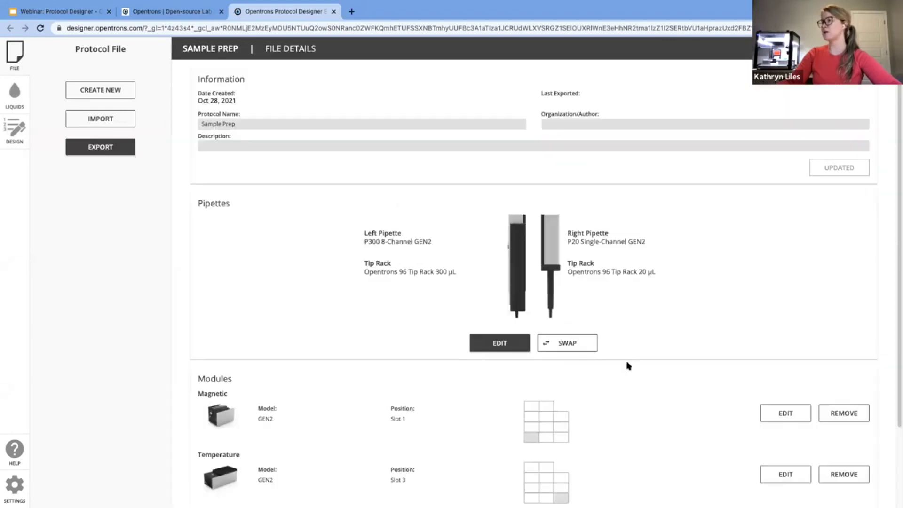
Review the pipettes and modules in the file details and continue to defining the protocol's liquids.
scroll(629, 365, "down", 2)
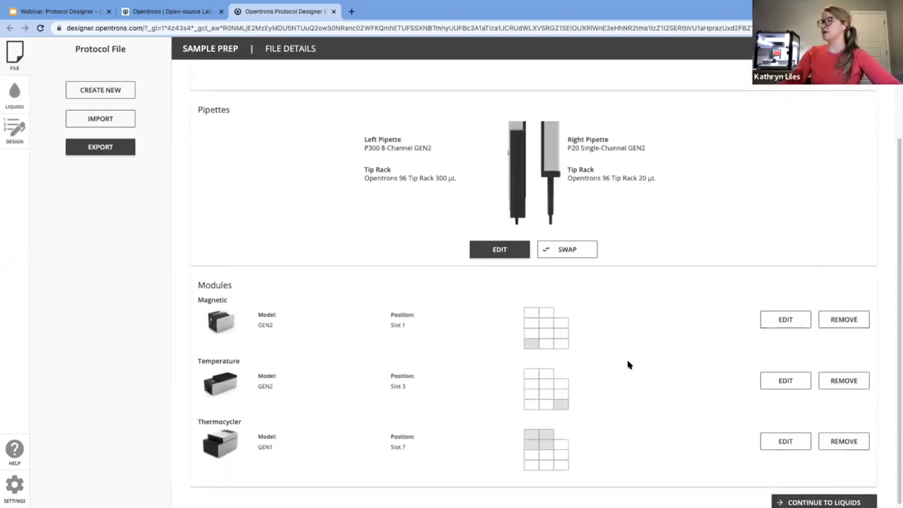
scroll(629, 365, "up", 2)
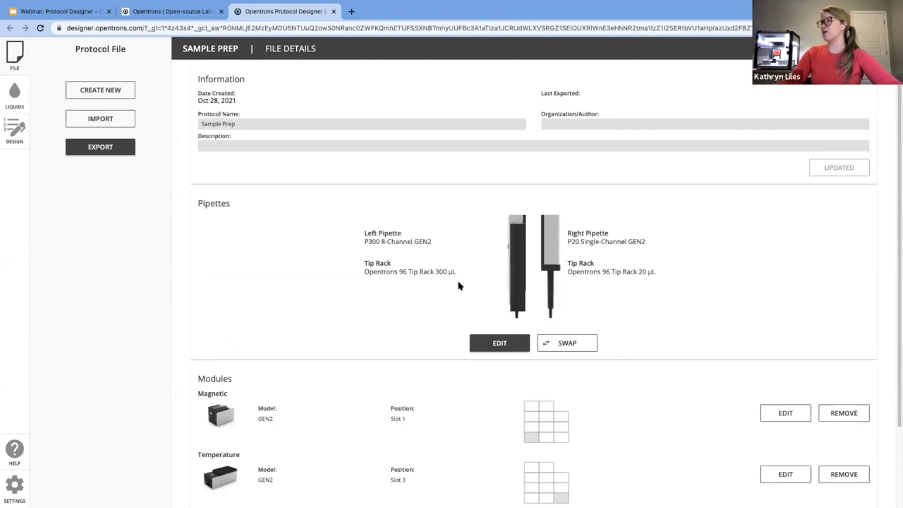
scroll(673, 289, "down", 1)
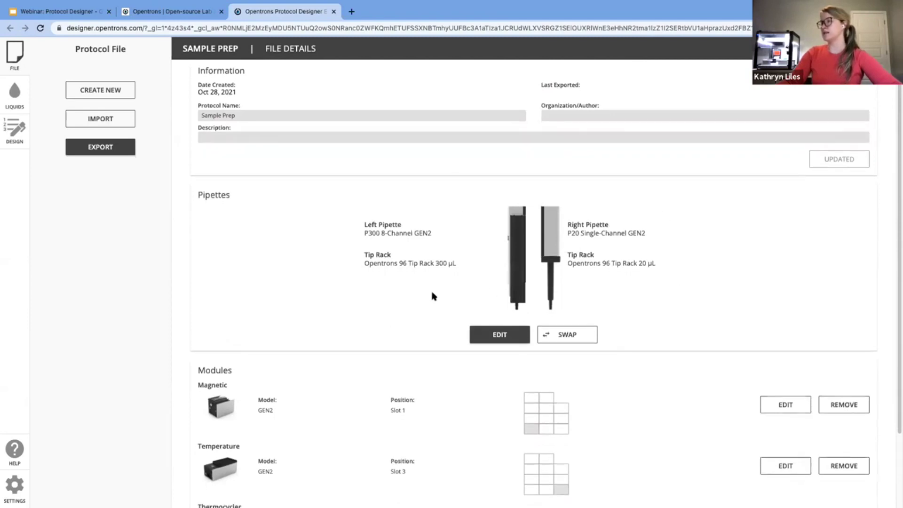
scroll(582, 317, "down", 1)
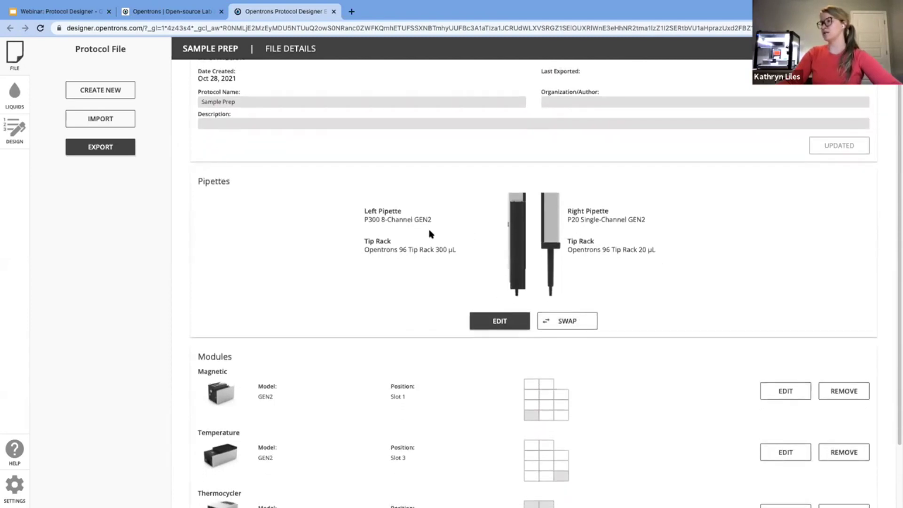
scroll(696, 279, "down", 2)
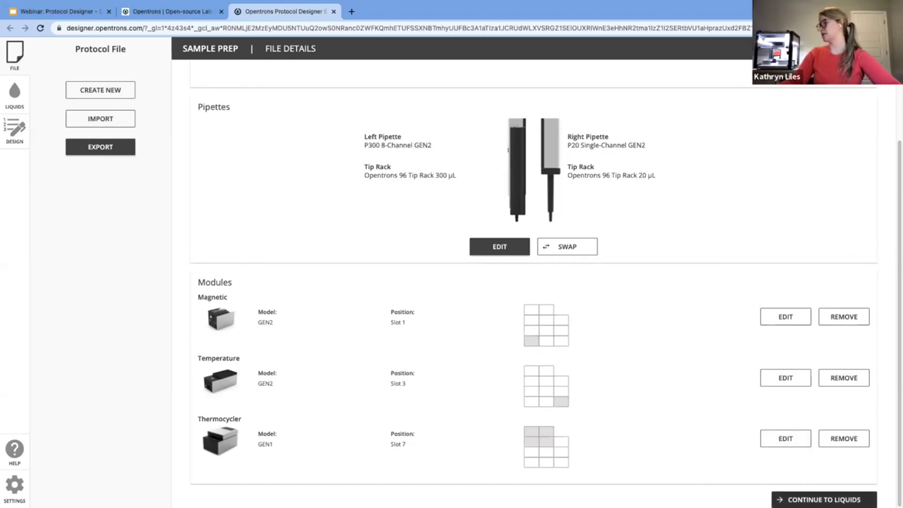
left_click(824, 500)
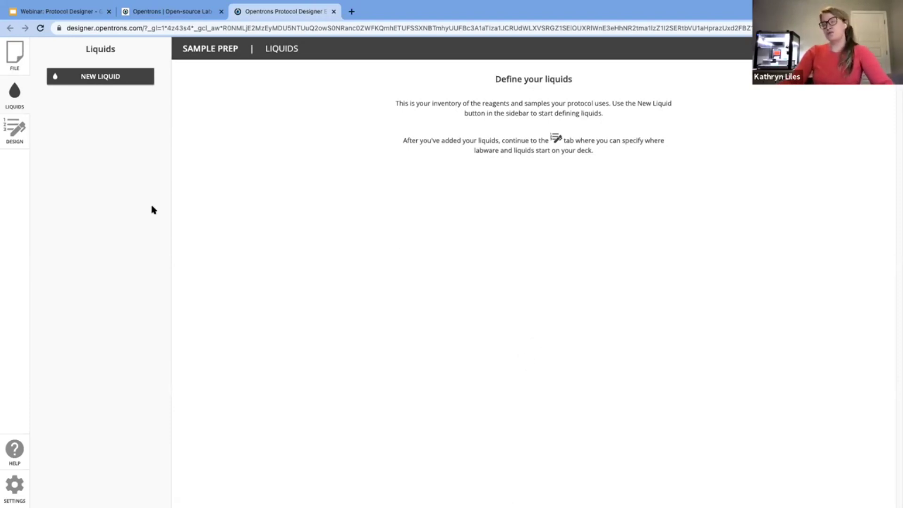
Start a new liquid named "Sample" with the description "Saliva".
left_click(102, 82)
left_click(205, 103)
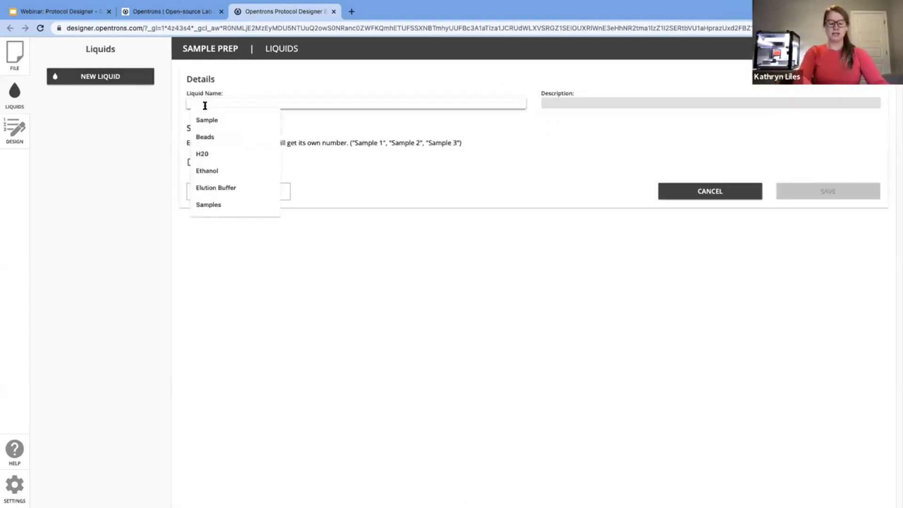
type("Sample")
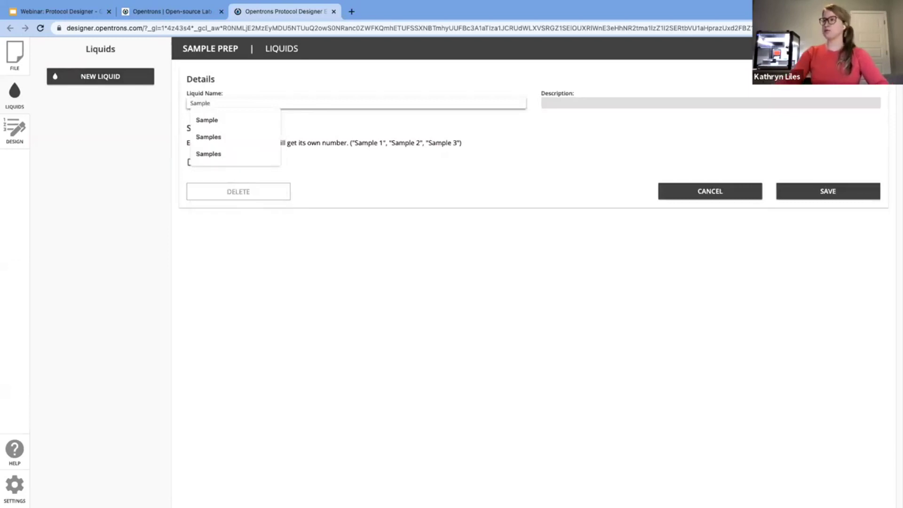
left_click(203, 120)
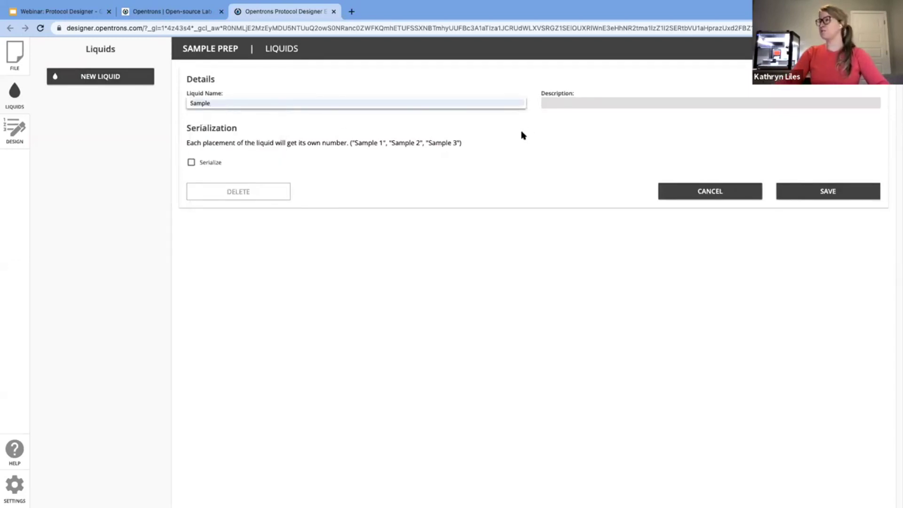
left_click(567, 101)
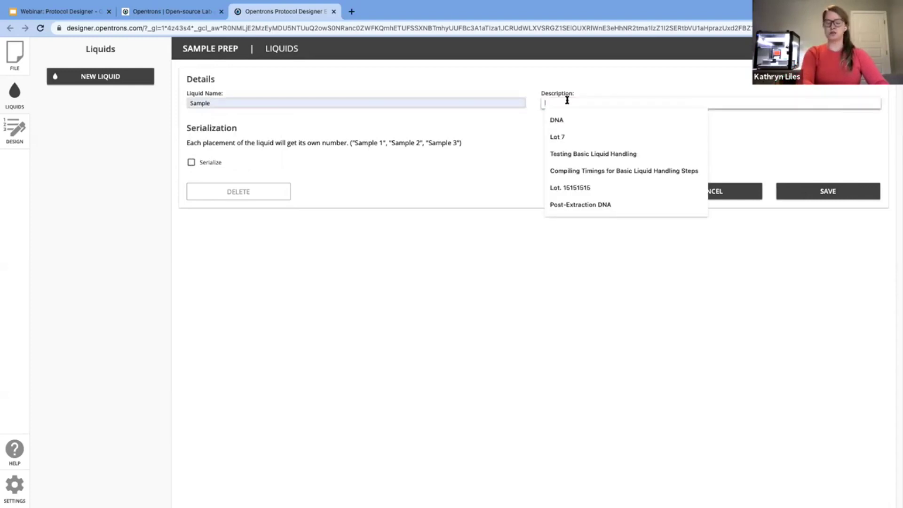
type("Sa")
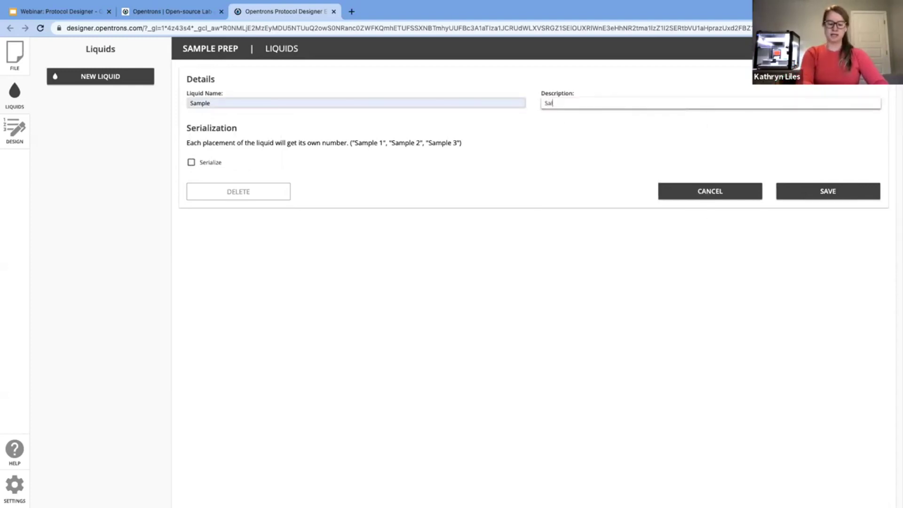
type("lic")
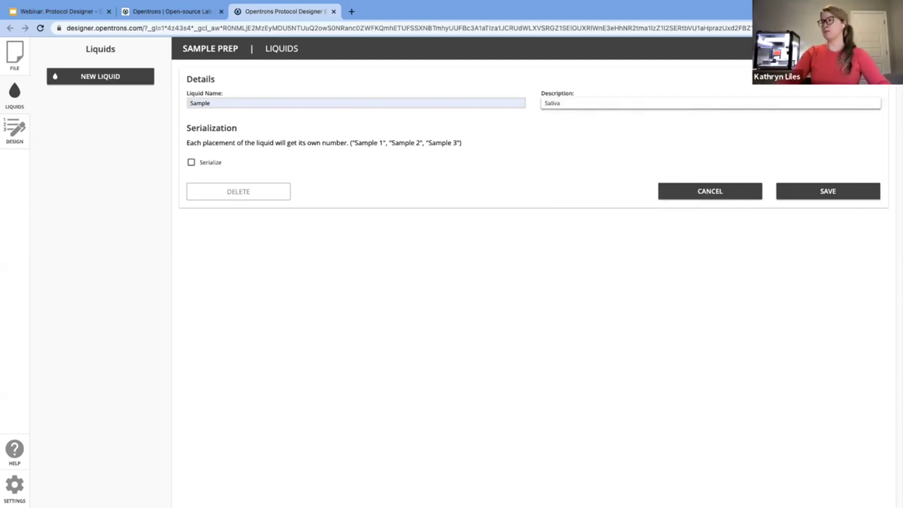
left_click(584, 143)
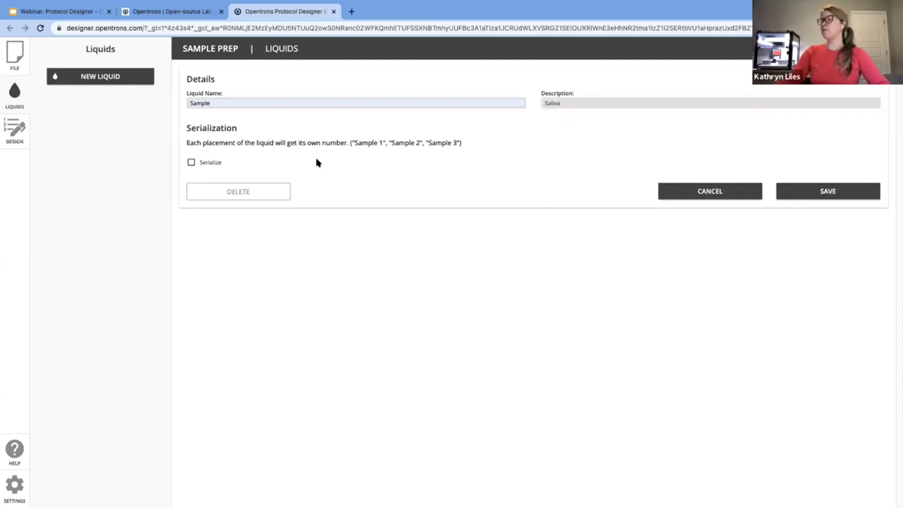
Turn on serialization for the Sample liquid and save it.
left_click(192, 163)
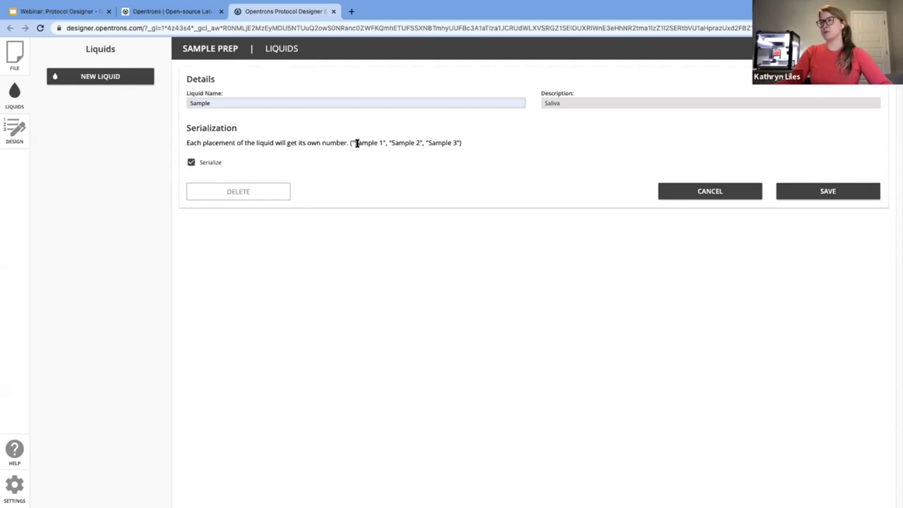
left_click_drag(355, 142, 383, 142)
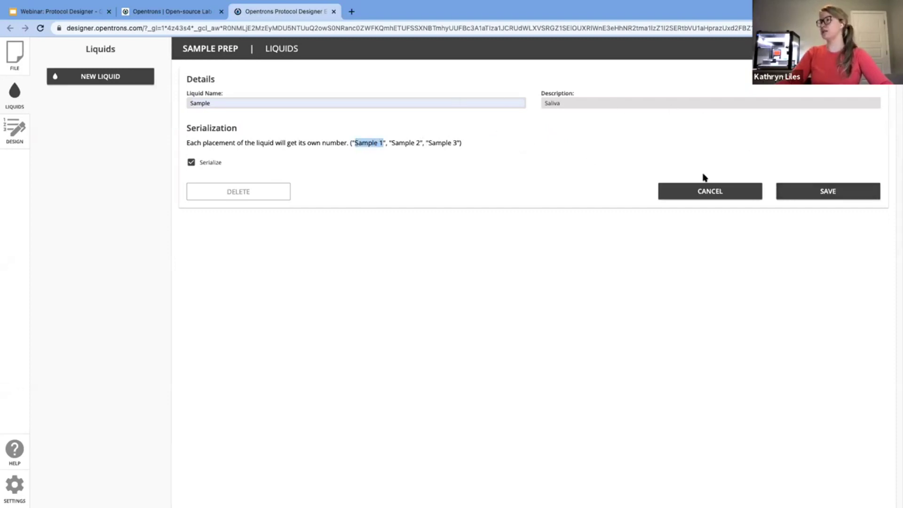
left_click(793, 194)
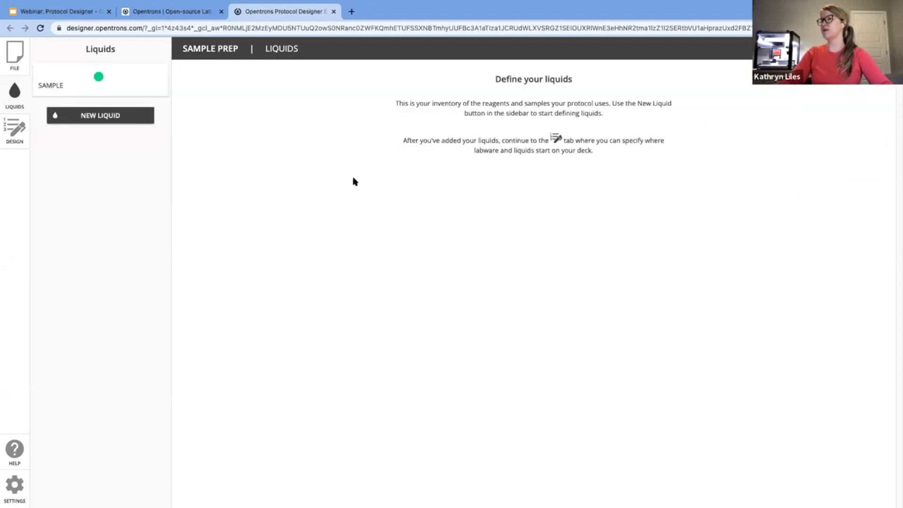
Add a liquid named "Lysis Buffer" with the description "Lot 1511151" and save it without serialization.
left_click(111, 121)
left_click(200, 102)
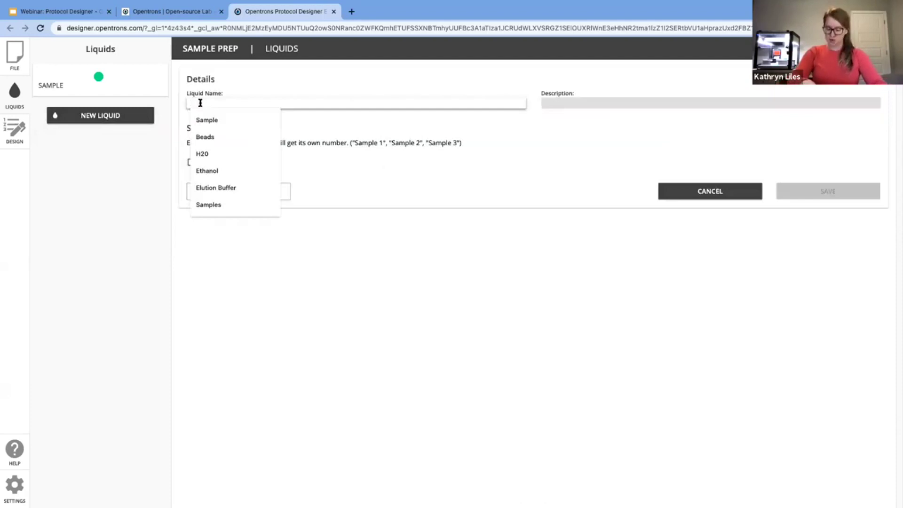
type("Lysis Buffer")
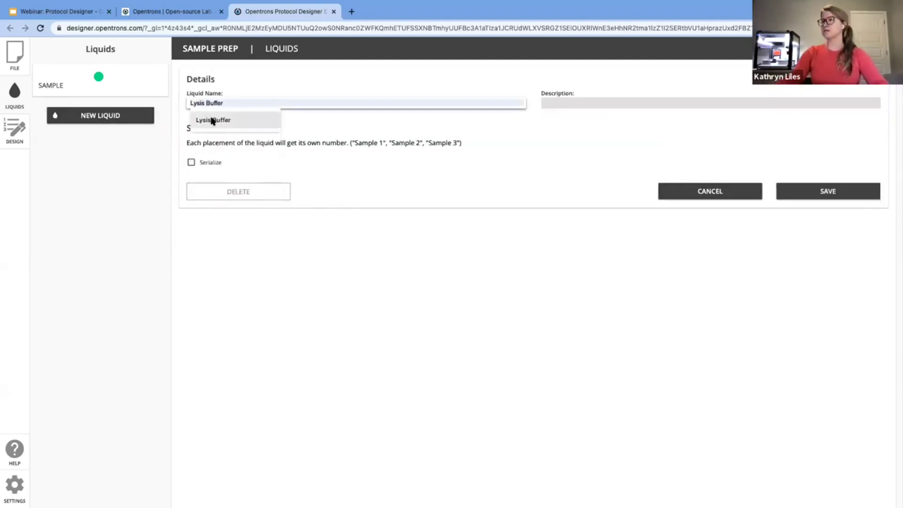
left_click(213, 120)
left_click(555, 100)
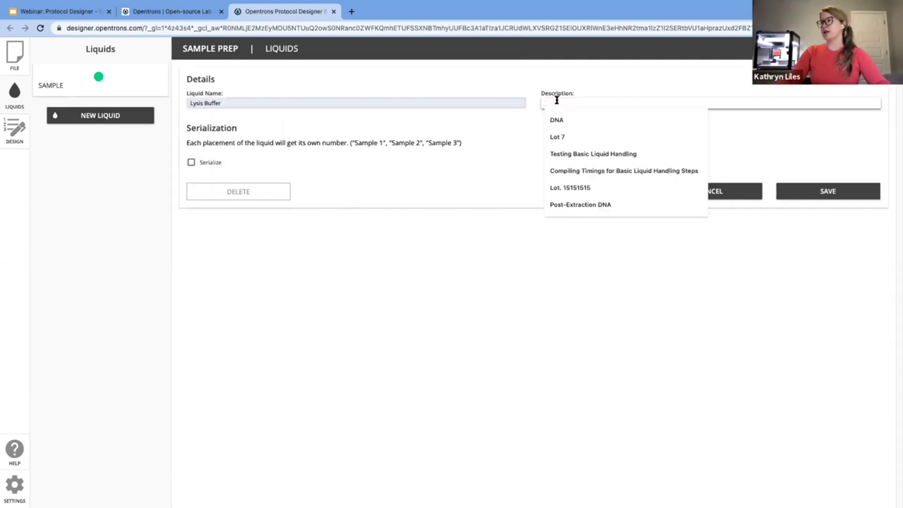
type("Lot ")
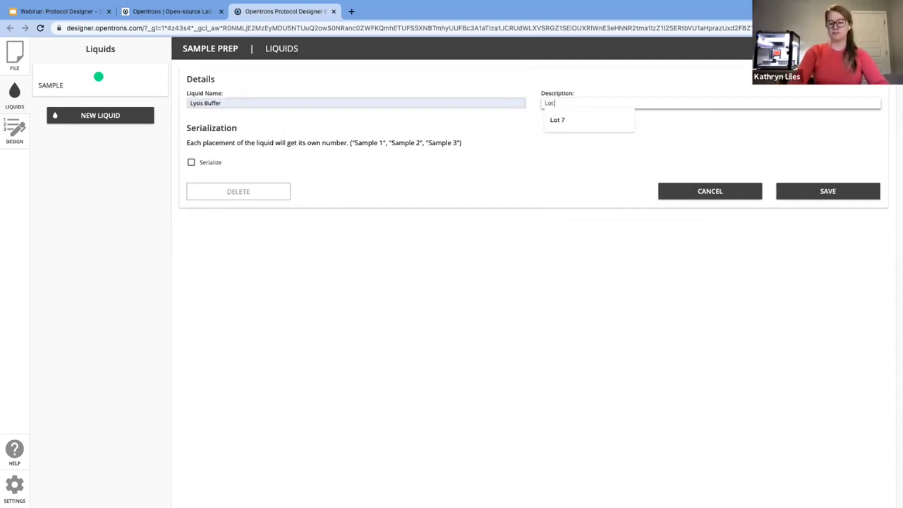
type("151")
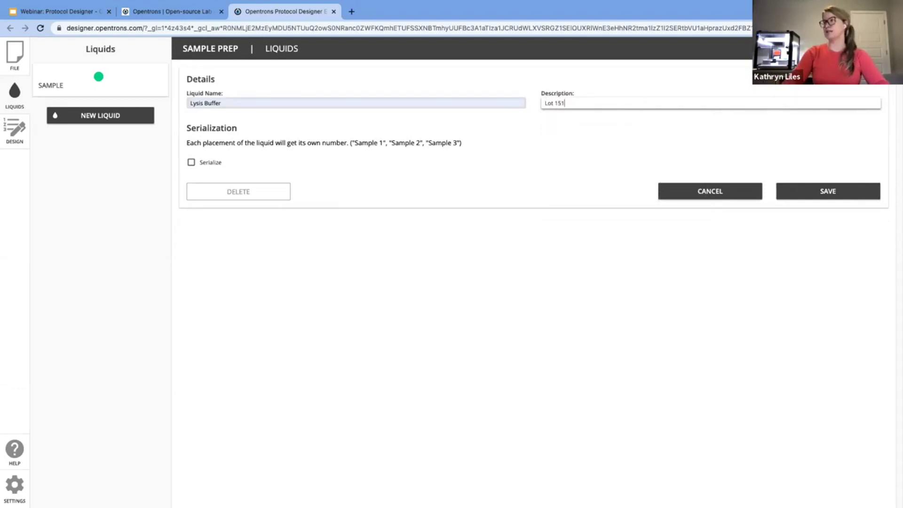
type("1151")
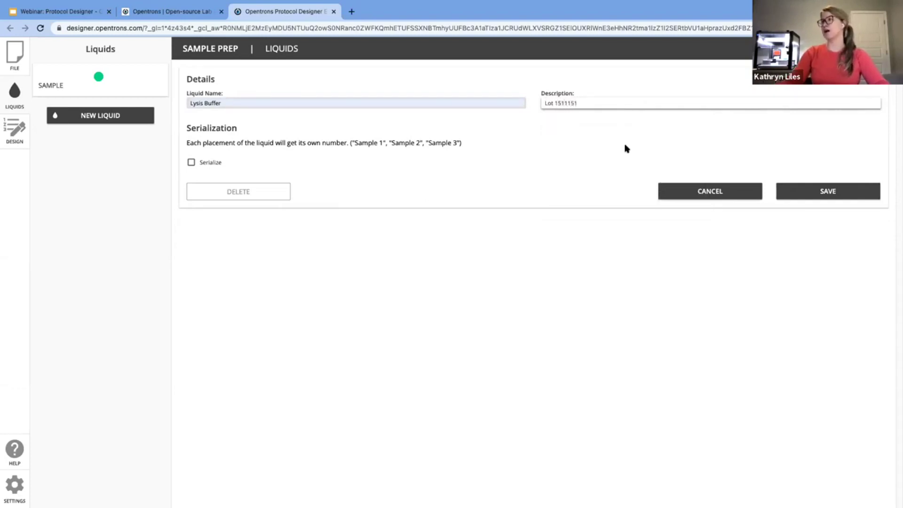
left_click(602, 132)
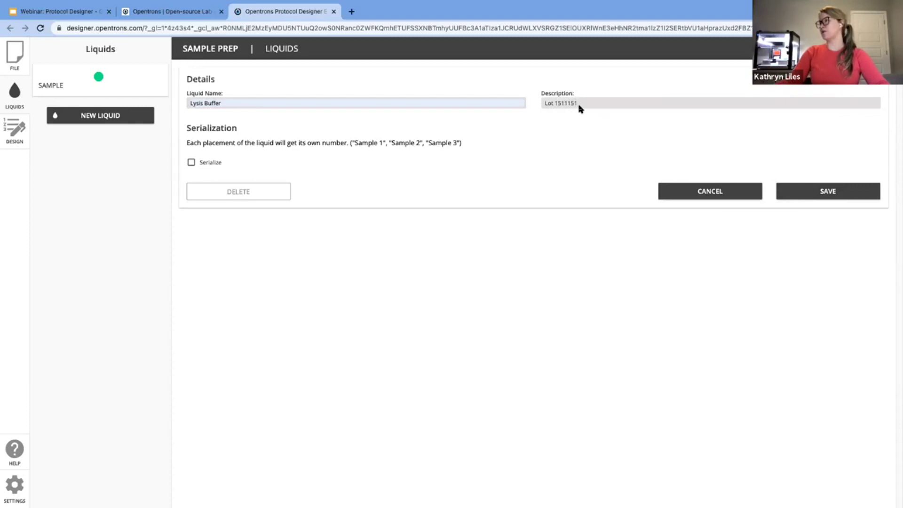
left_click(811, 193)
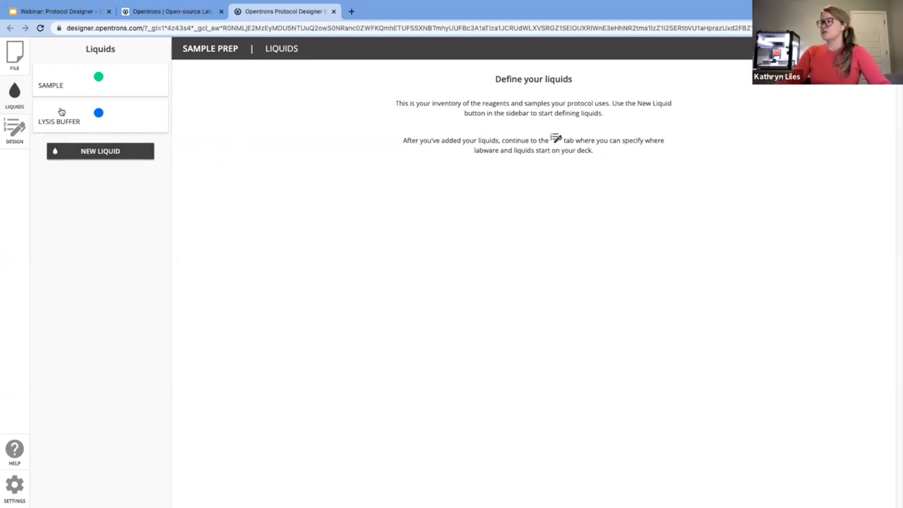
Open the protocol's starting deck and move the 20 µL tip rack to slot 9 and the 300 µL tip rack to slot 6.
left_click(18, 136)
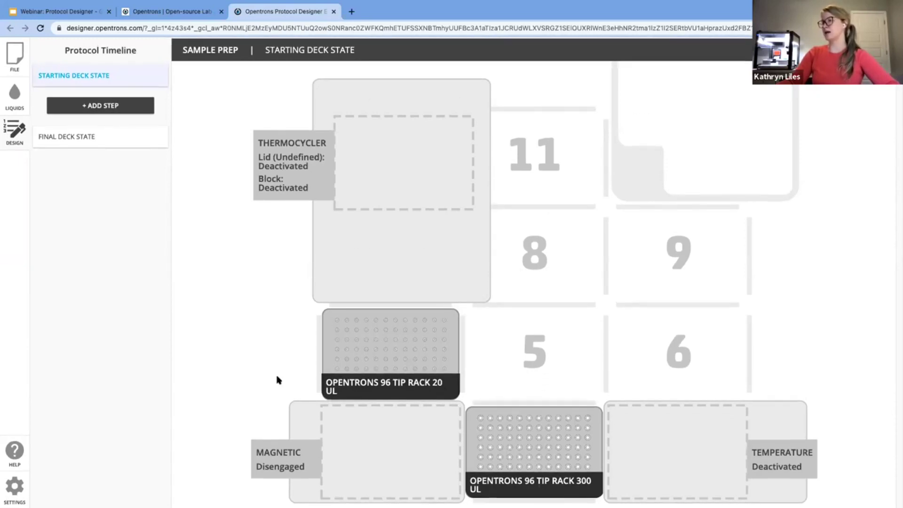
mouse_move(745, 438)
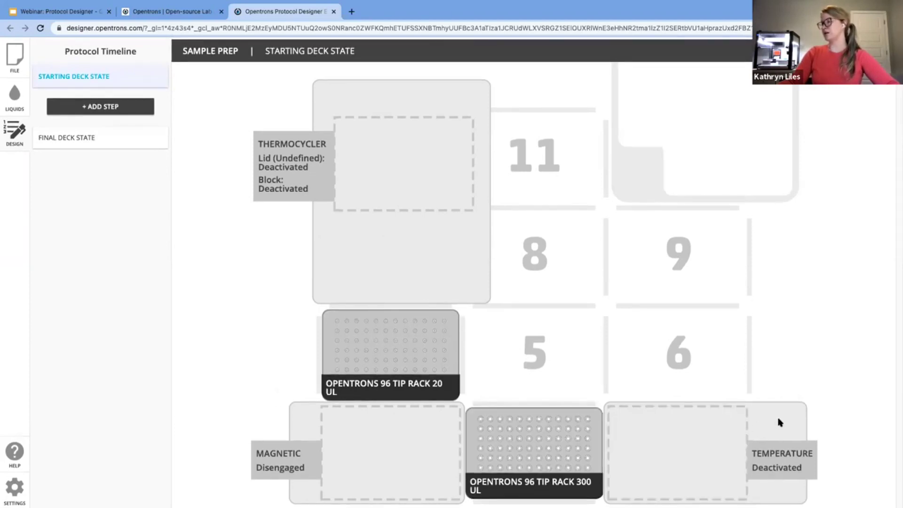
mouse_move(456, 310)
left_click_drag(429, 327, 714, 231)
left_click_drag(582, 404, 692, 325)
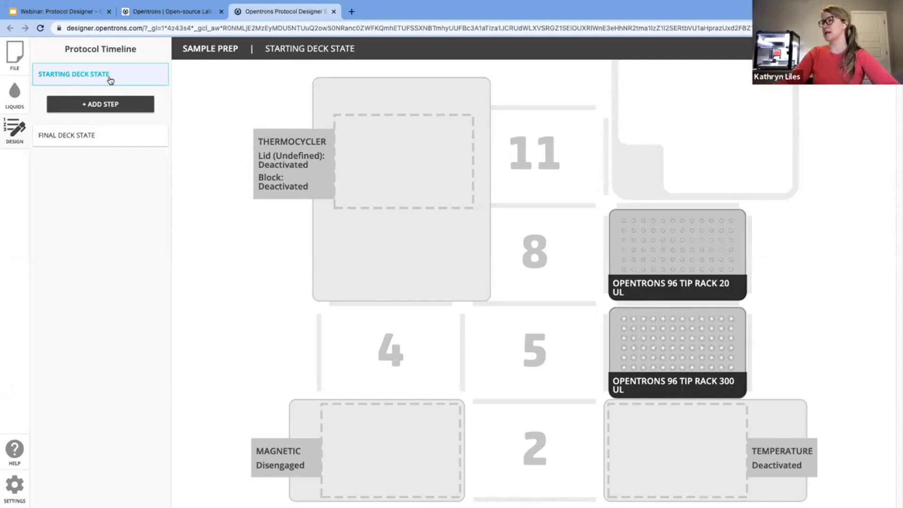
Place the Opentrons 24 Tube Rack with Eppendorf 2 mL Safe-Lock Snapcap in slot 5, nickname it "Sample" and open its liquid assignment.
mouse_move(376, 314)
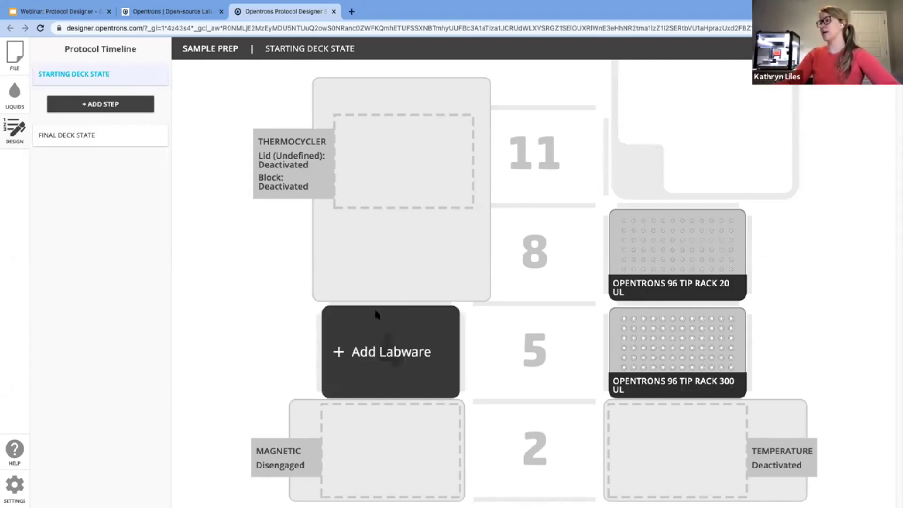
mouse_move(484, 363)
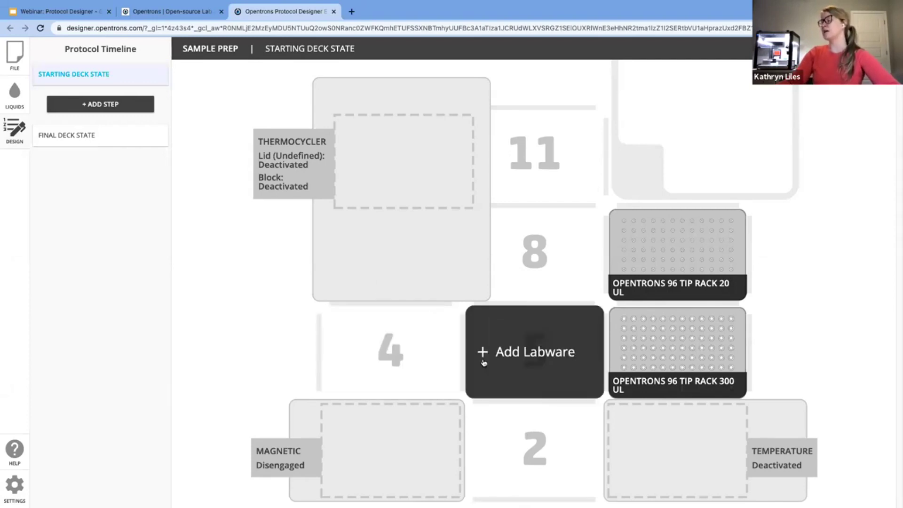
left_click(529, 353)
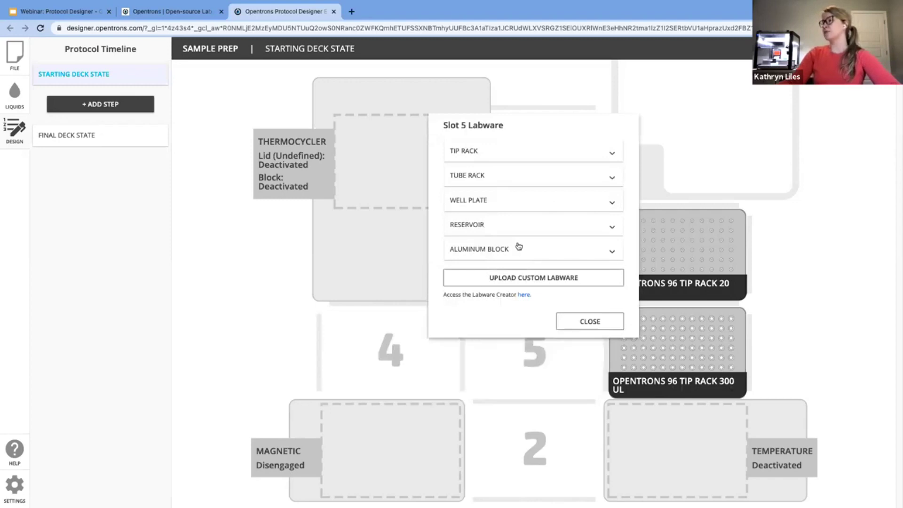
left_click(500, 178)
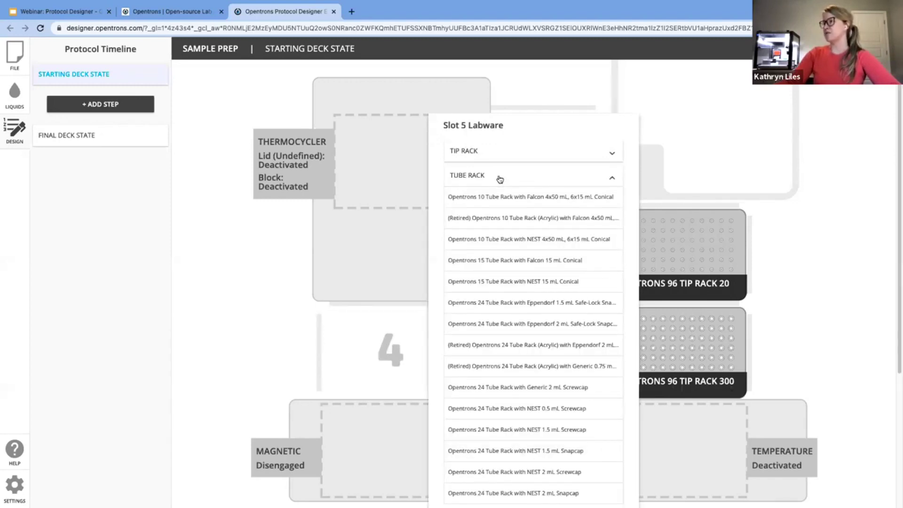
left_click(513, 328)
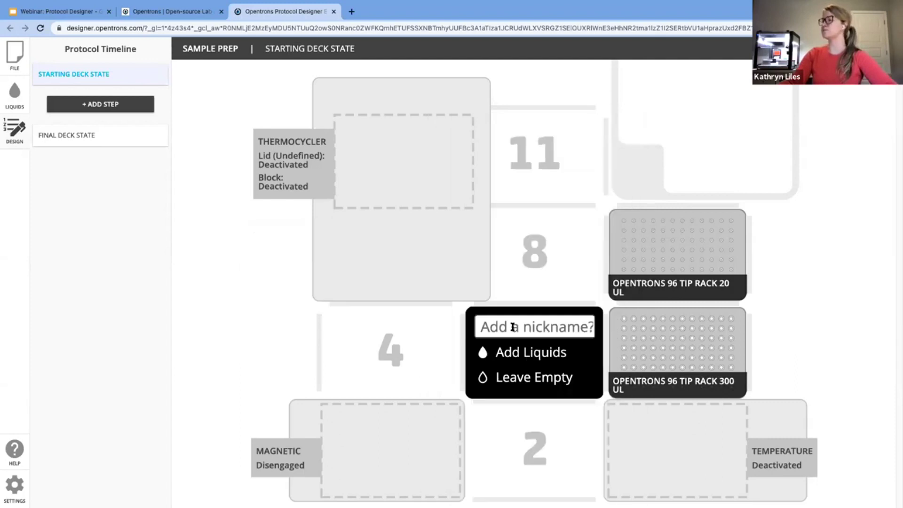
left_click(513, 328)
type("Sample")
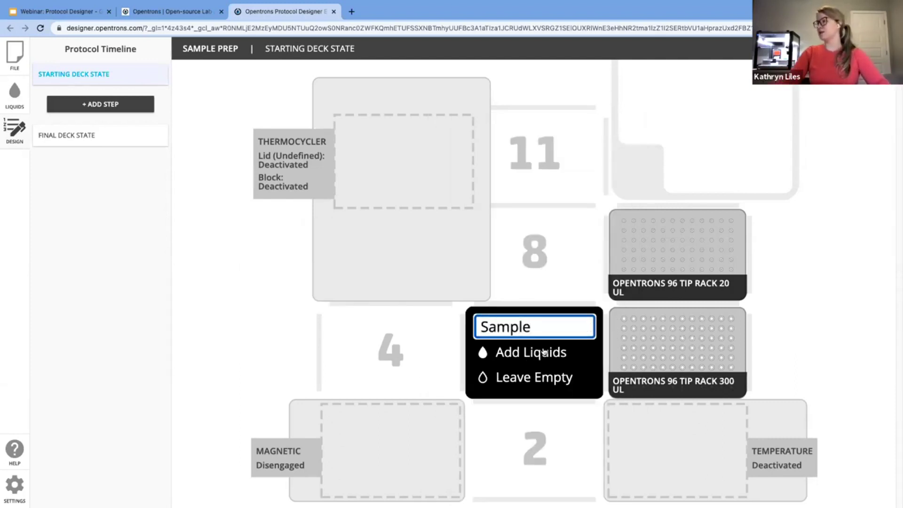
left_click(543, 352)
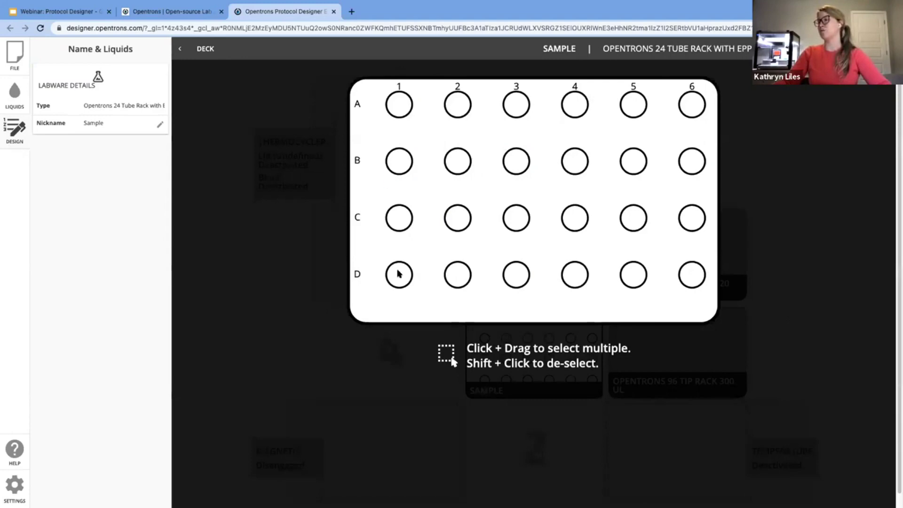
Select the individual wells A1, B2, C1, D3 and B4 in the Sample tube rack.
left_click(401, 96)
left_click(457, 223)
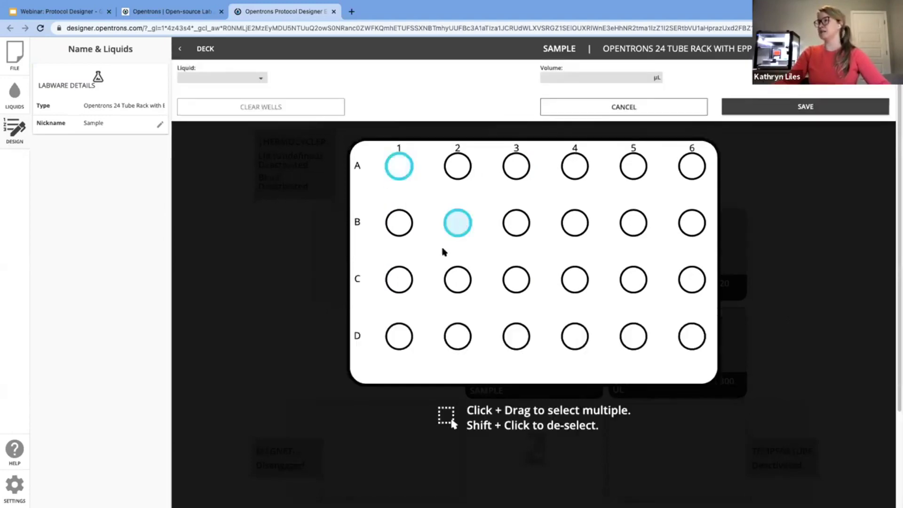
left_click(401, 281)
left_click(520, 337)
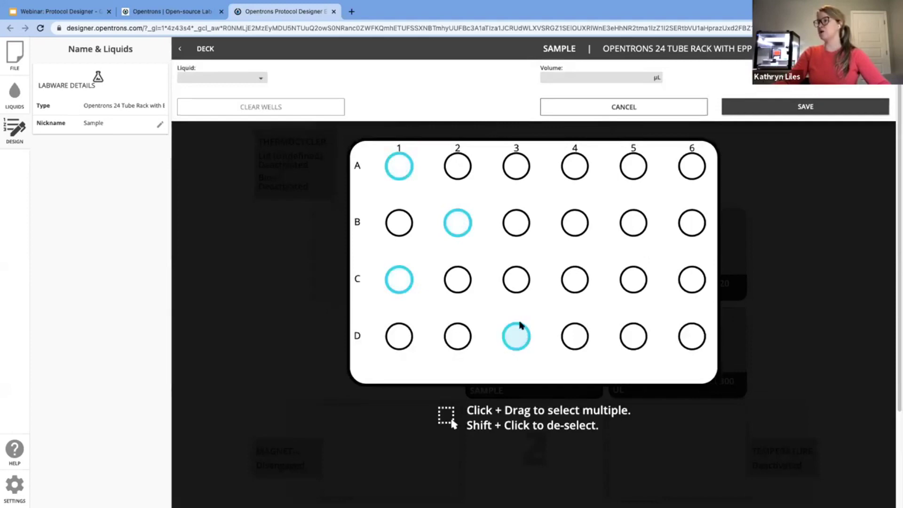
left_click(575, 223)
Assign 1500 µL of the Sample liquid to all 24 wells of the tube rack, save, and return to the deck.
left_click_drag(375, 149, 708, 365)
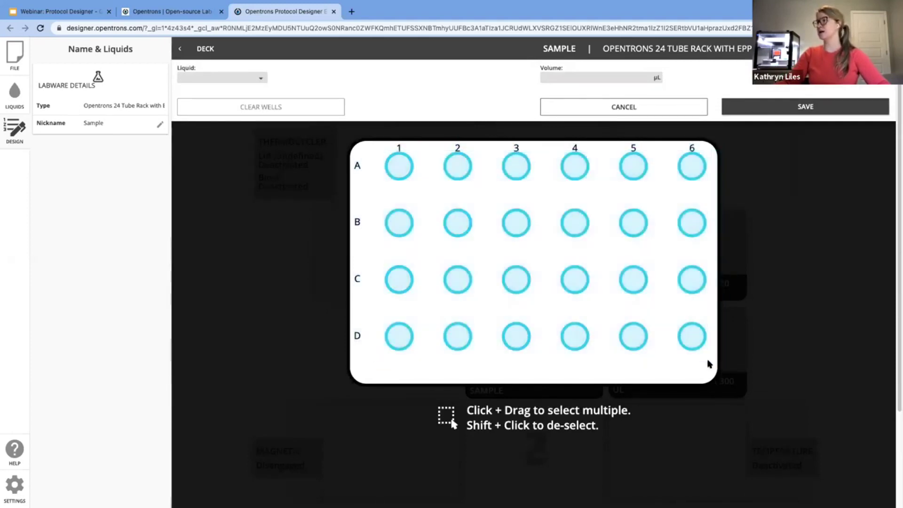
left_click(245, 77)
left_click(240, 89)
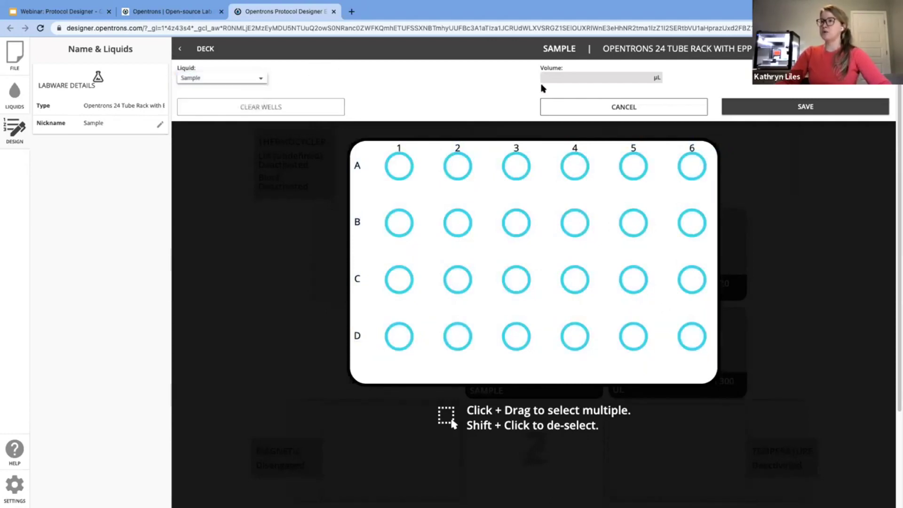
left_click(592, 79)
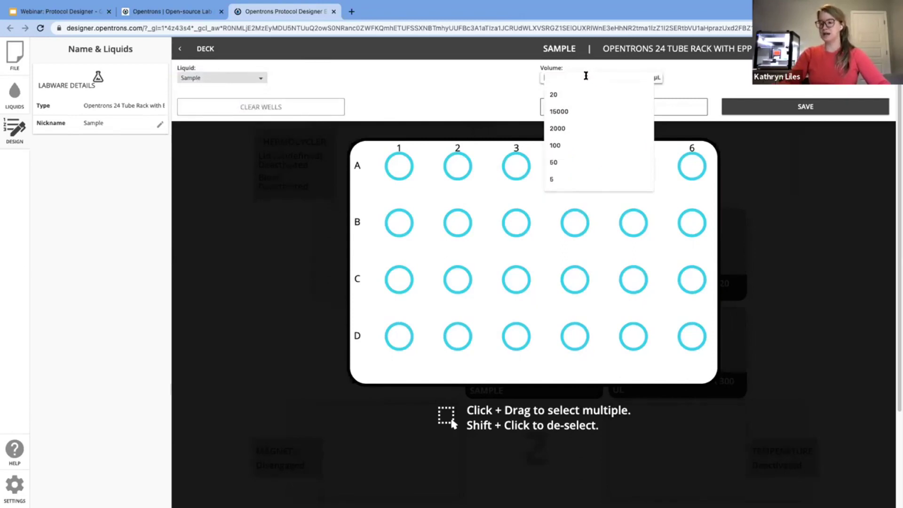
type("1500")
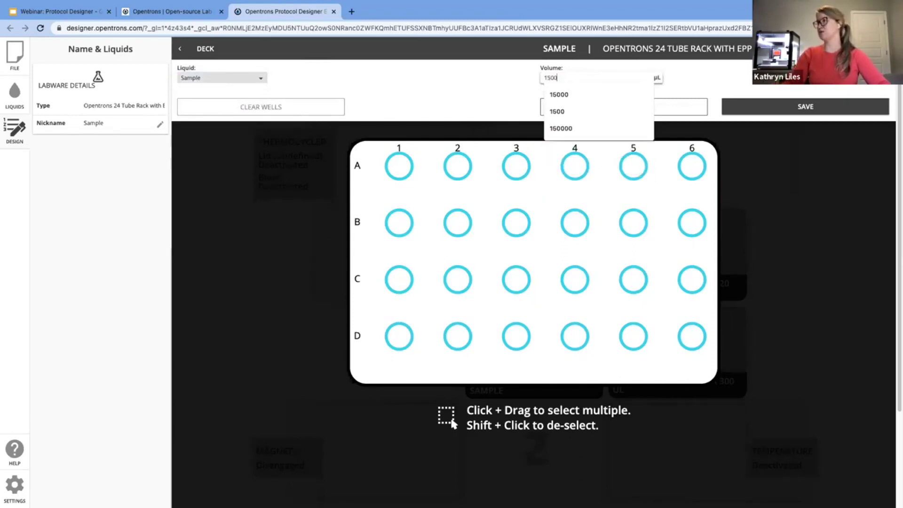
left_click(702, 76)
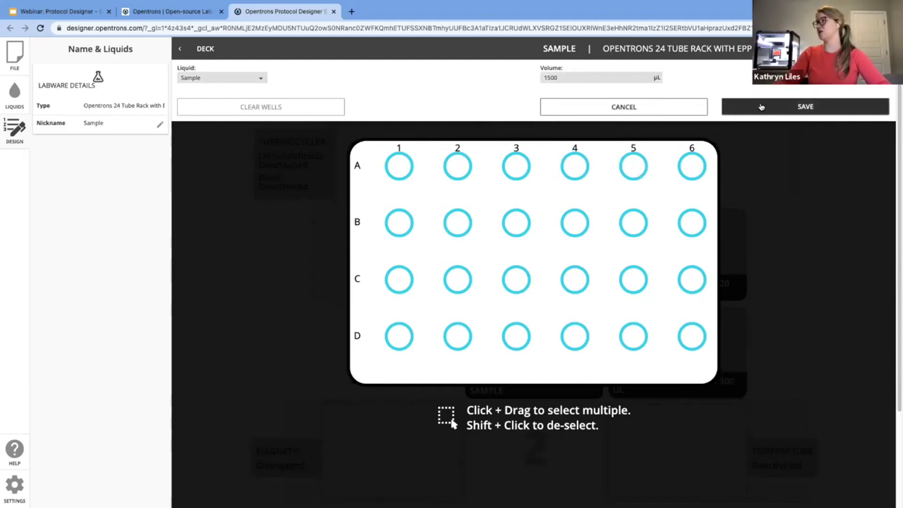
left_click(761, 107)
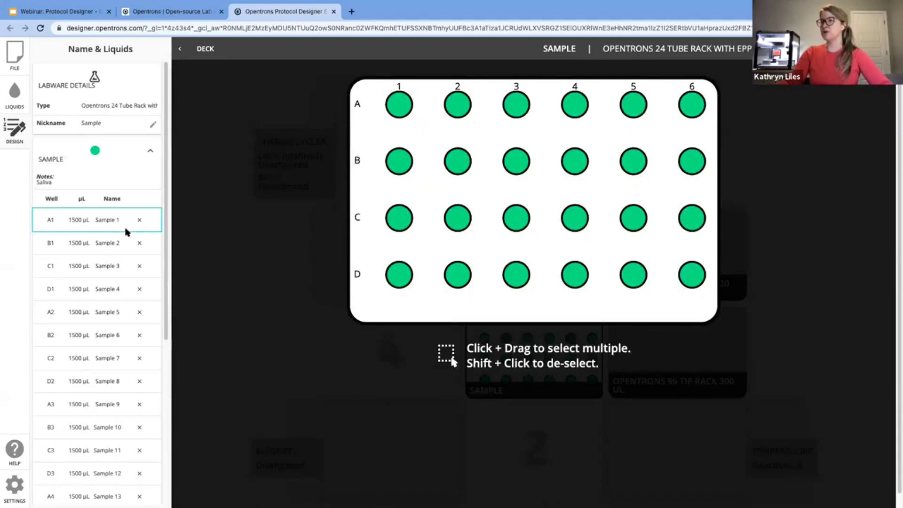
scroll(99, 226, "down", 3)
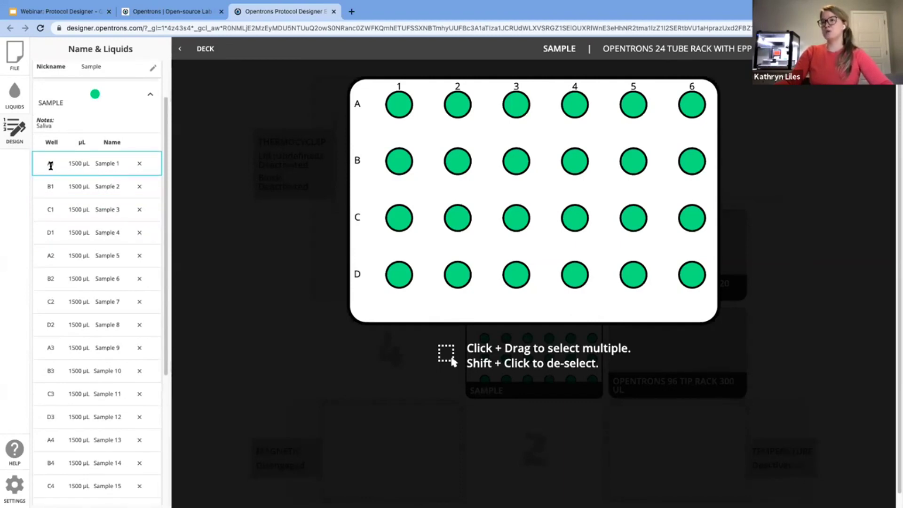
scroll(75, 164, "down", 1)
scroll(105, 164, "down", 1)
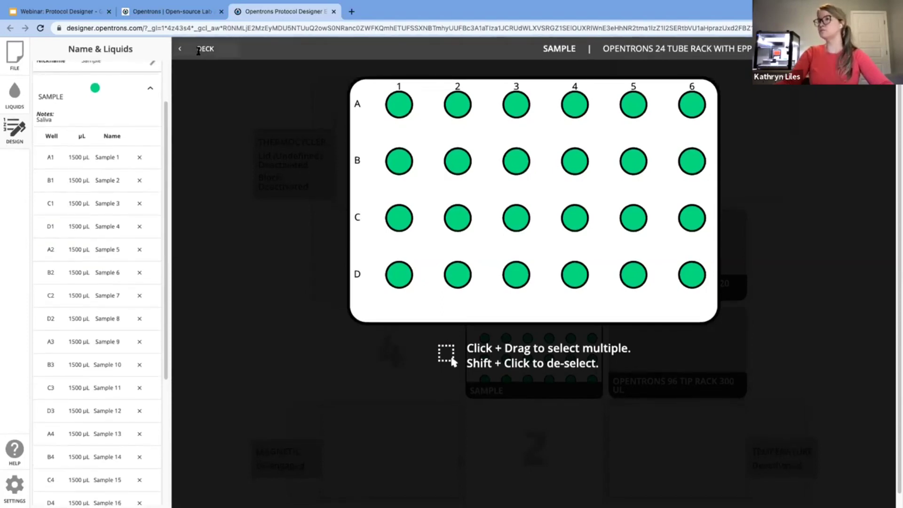
left_click(200, 50)
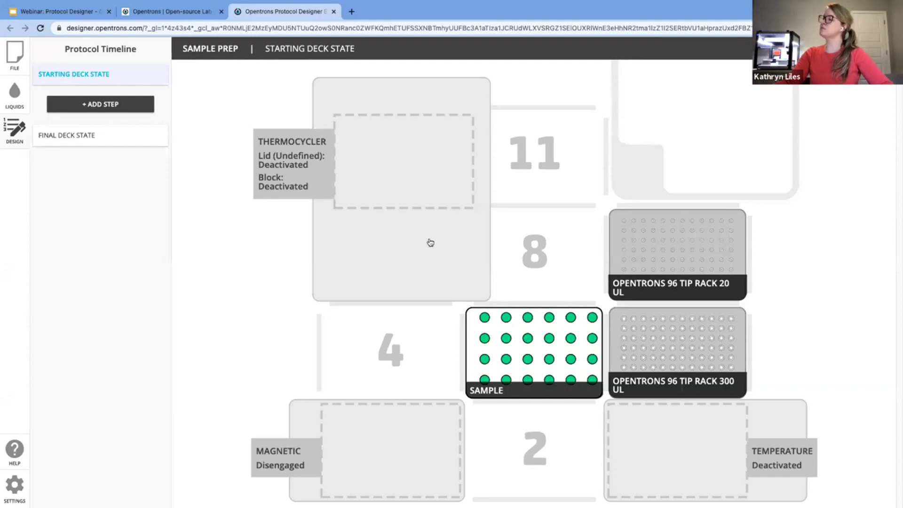
Place the NEST 12 Well Reservoir 15 mL in slot 4, nickname it "Reagents" and open its liquid assignment.
mouse_move(535, 395)
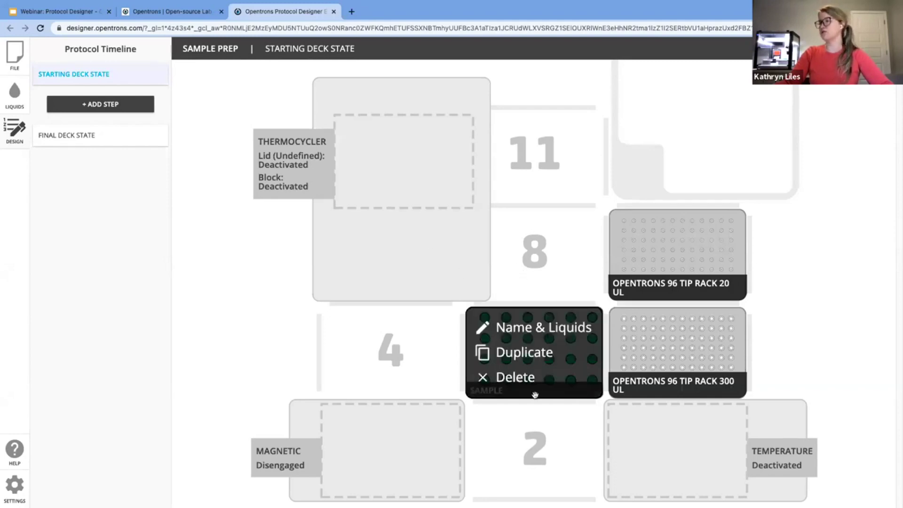
mouse_move(391, 358)
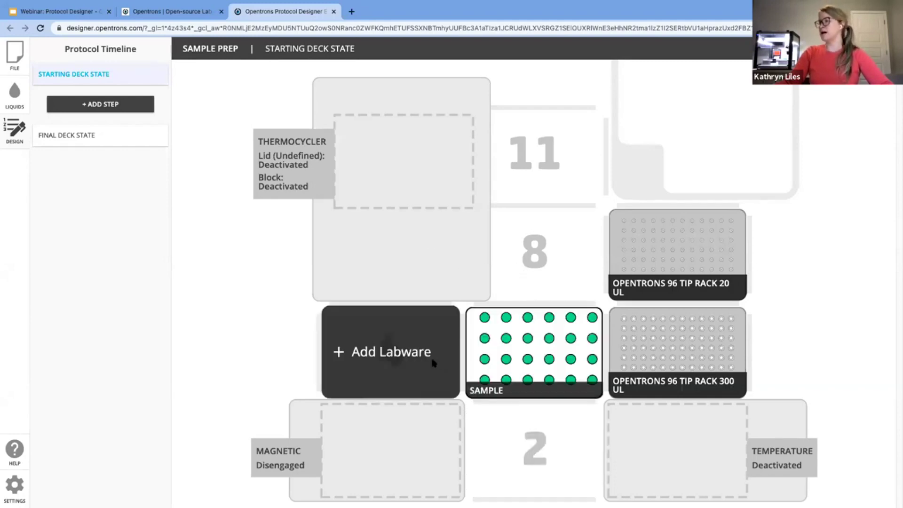
left_click(391, 357)
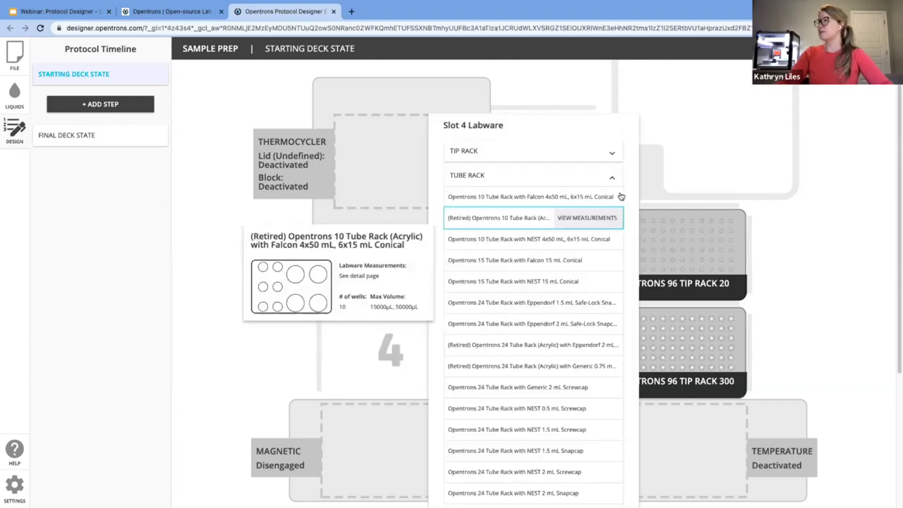
left_click(618, 178)
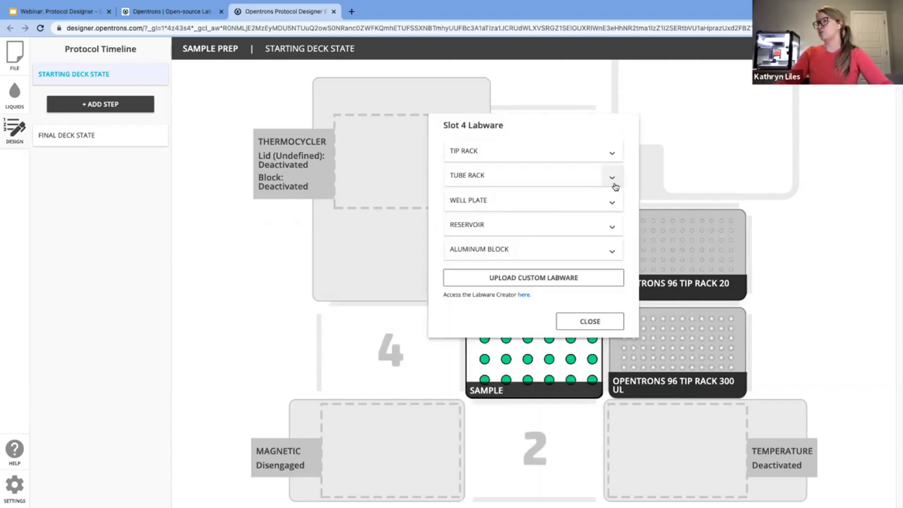
left_click(614, 225)
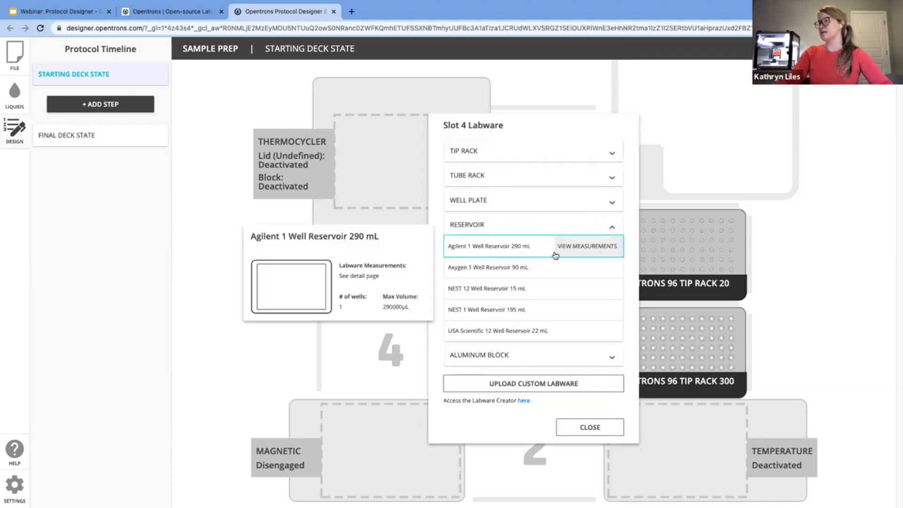
left_click(516, 292)
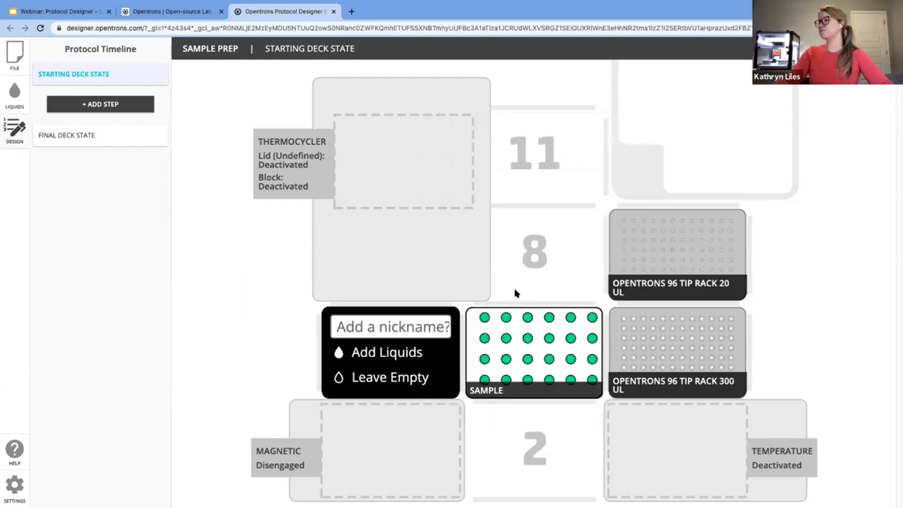
left_click(408, 326)
type("Re")
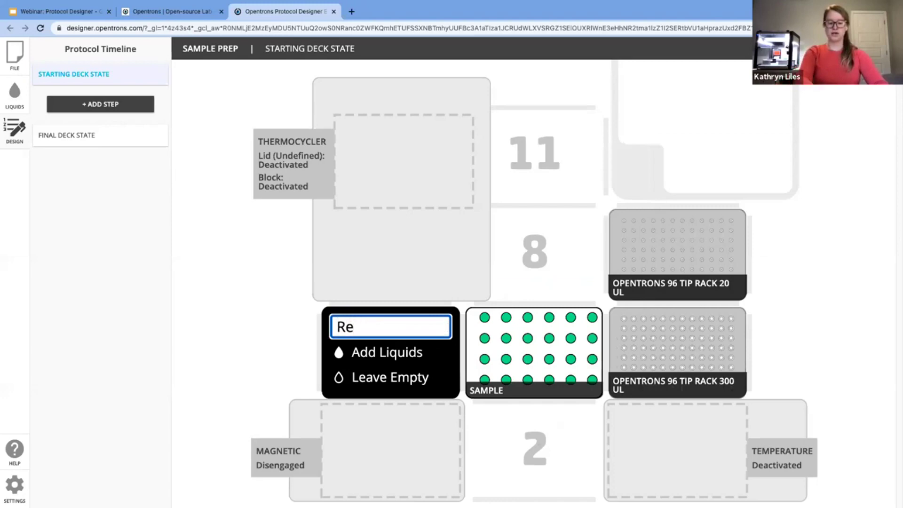
type("agents")
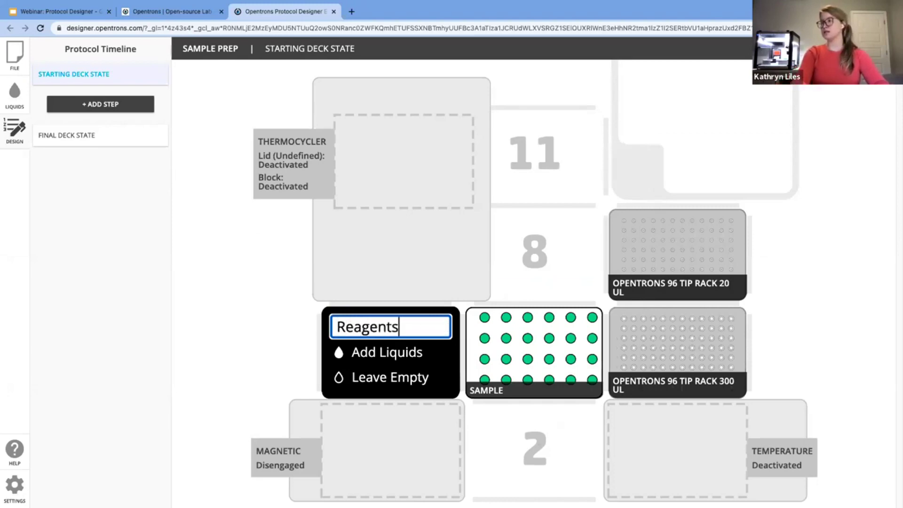
left_click(393, 353)
Assign 15000 µL of Lysis Buffer to well A1 of the Reagents reservoir, save, and return to the deck.
left_click_drag(395, 297, 381, 253)
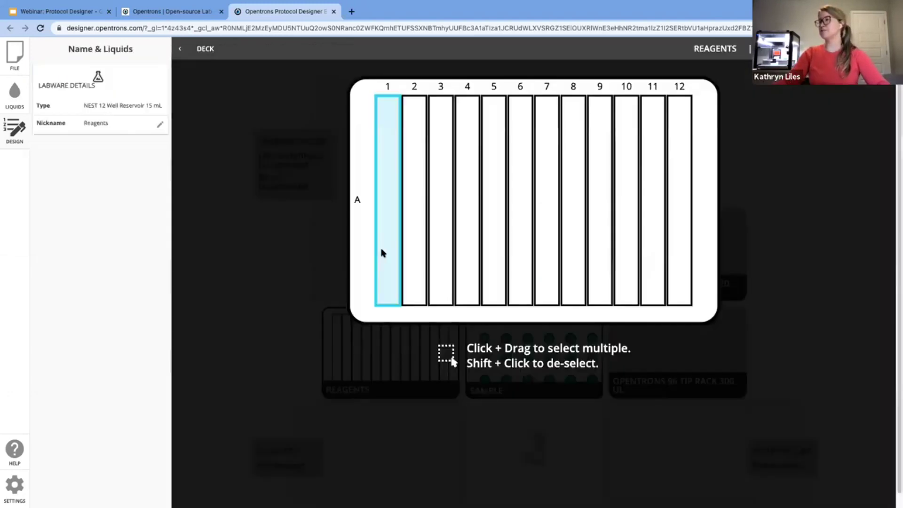
left_click(246, 79)
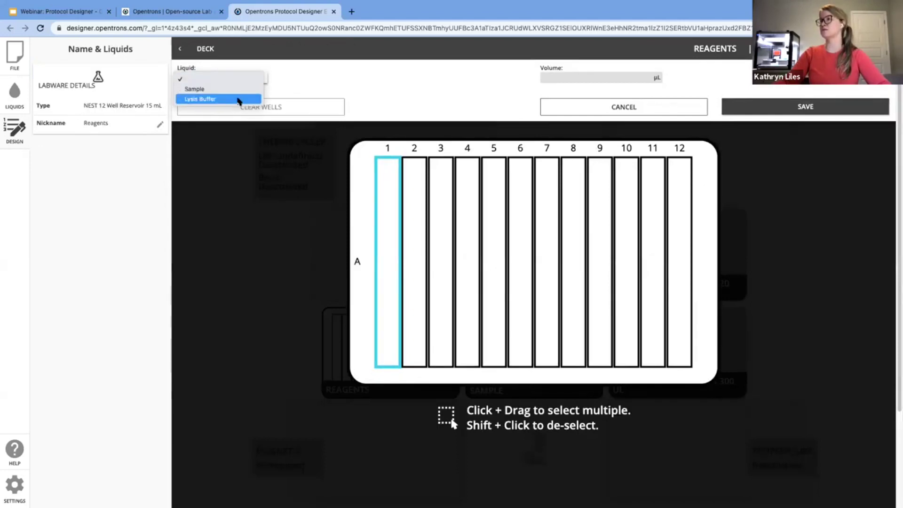
left_click(239, 100)
left_click(569, 78)
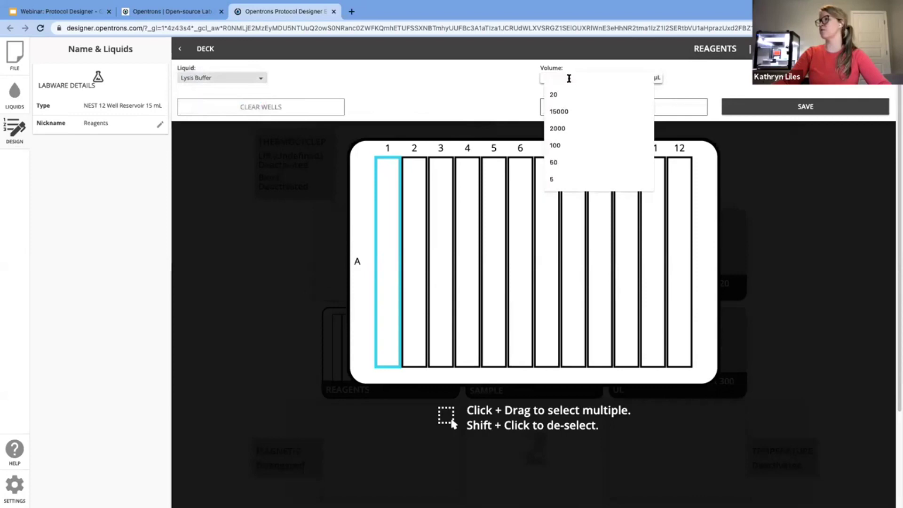
left_click(567, 111)
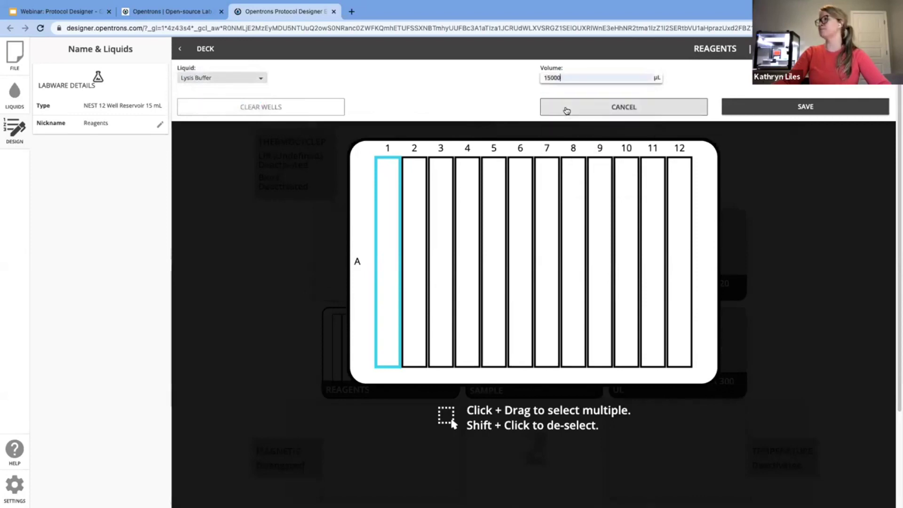
left_click(729, 106)
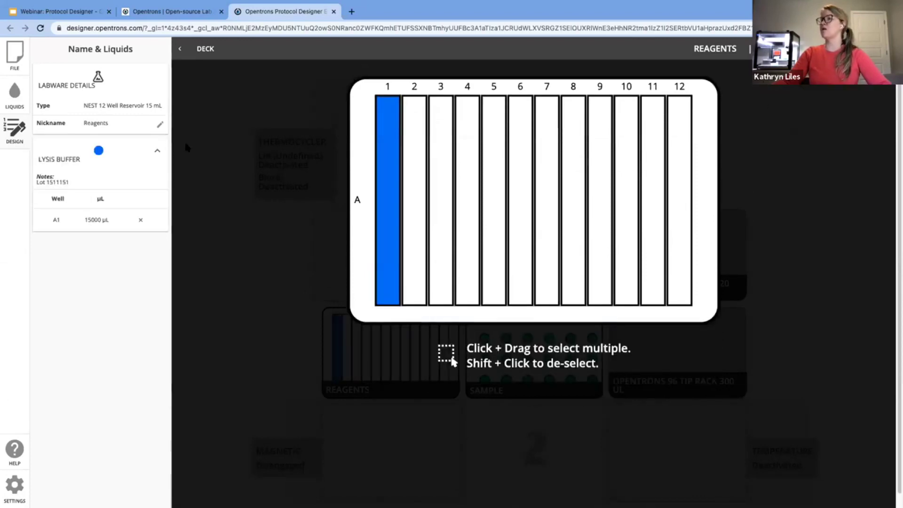
left_click(201, 48)
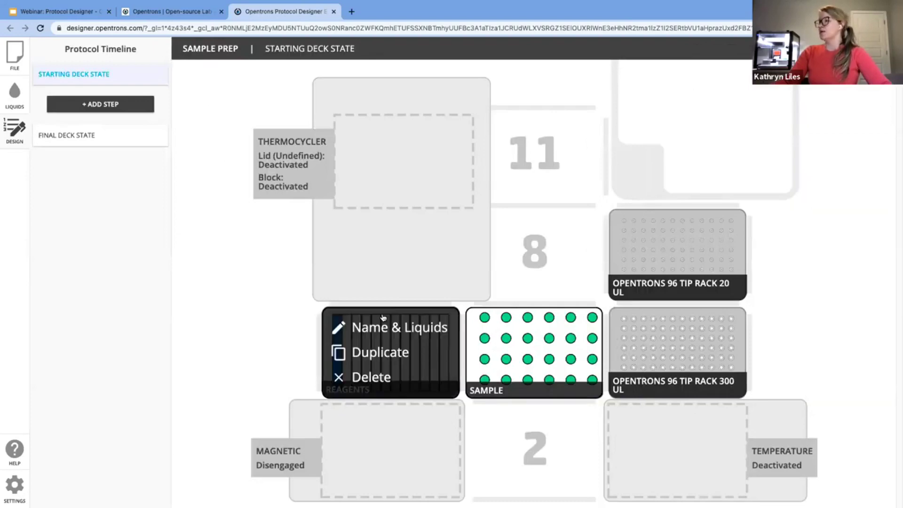
Place the Opentrons 96 Well Aluminum Block with NEST Well Plate on the temperature module in slot 3, nickname it "Destination" and leave it empty.
mouse_move(659, 329)
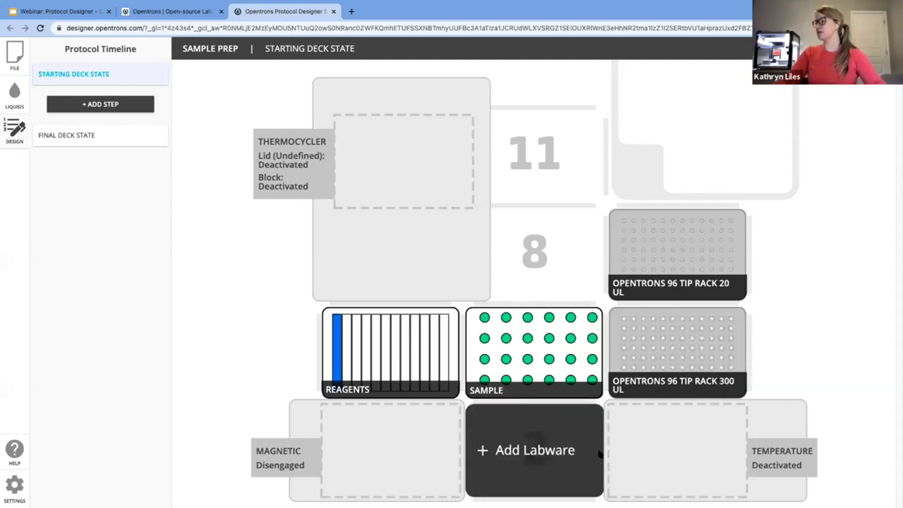
mouse_move(666, 451)
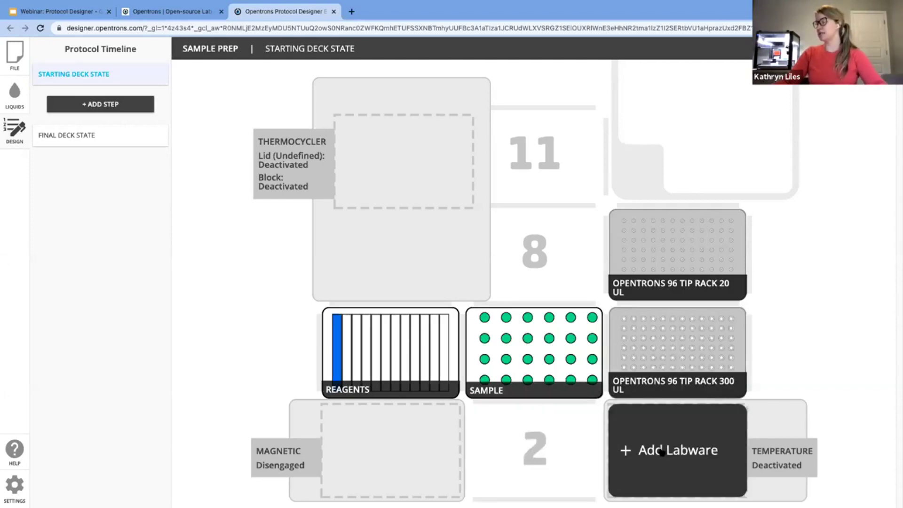
left_click(661, 452)
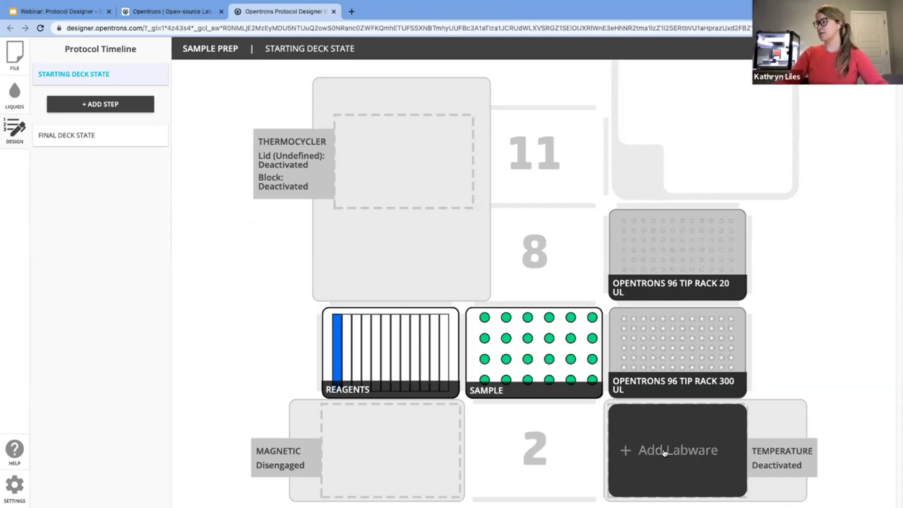
left_click(555, 172)
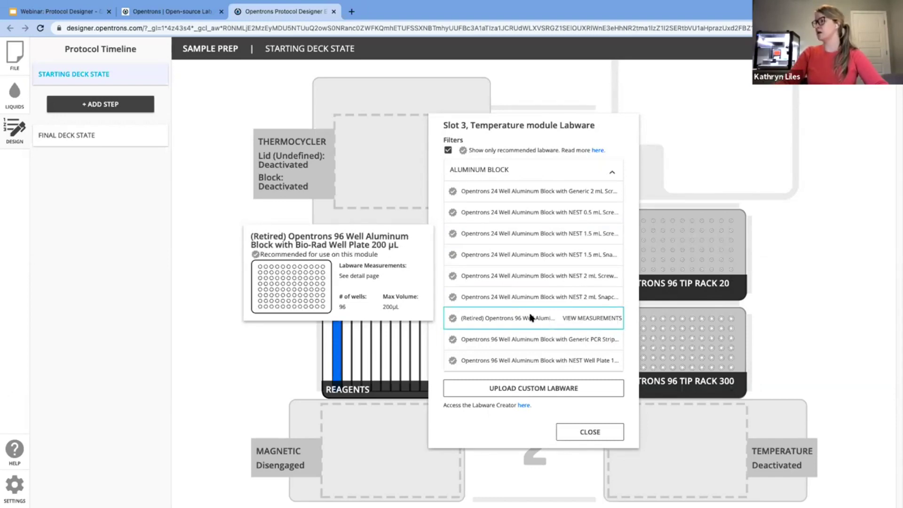
left_click(527, 361)
left_click(672, 428)
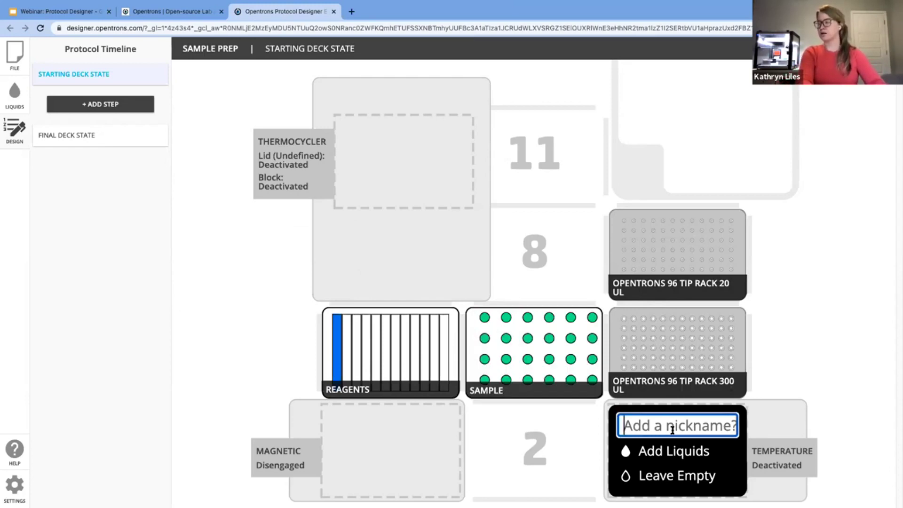
type("Destinatio")
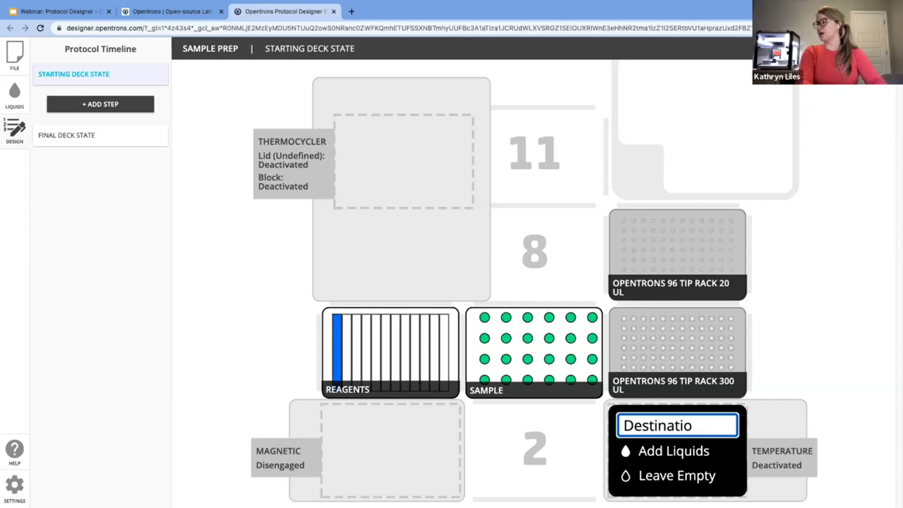
type("n")
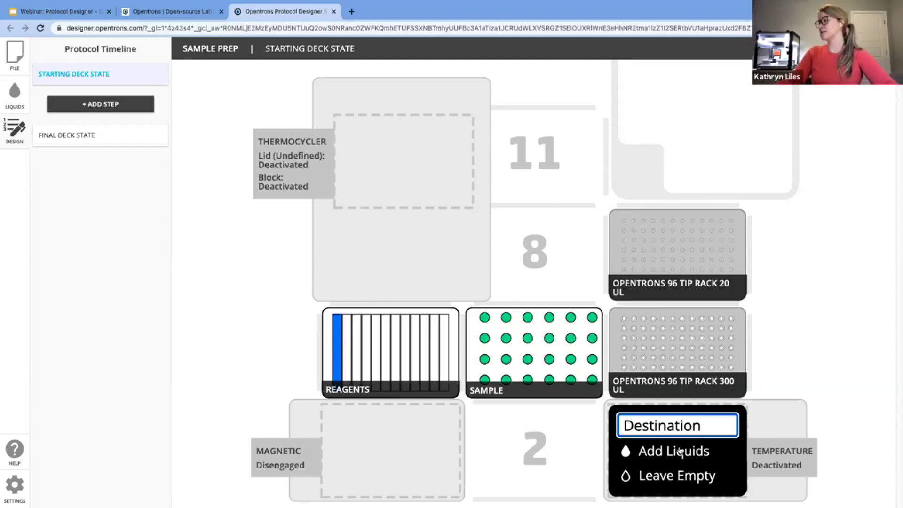
left_click(689, 476)
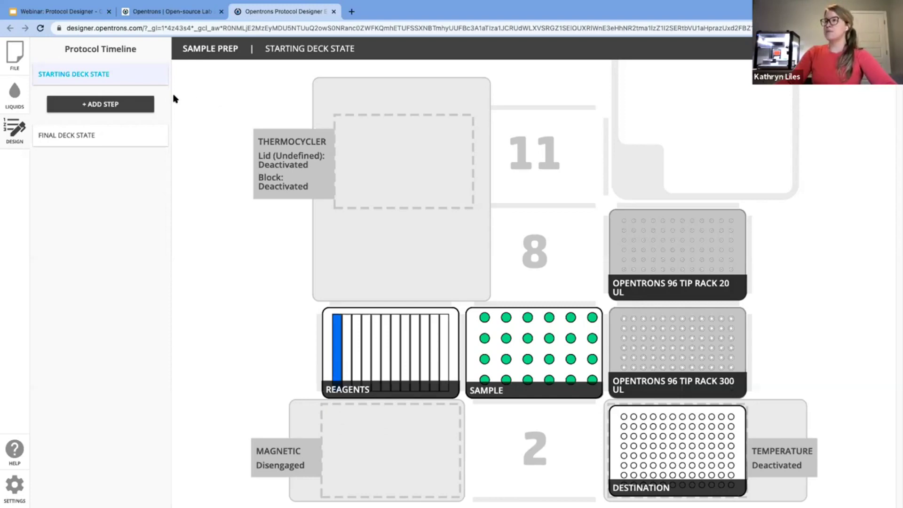
Add a transfer step to the protocol using the P300 8-Channel GEN2 pipette with a volume of 100 µL per well.
left_click(132, 110)
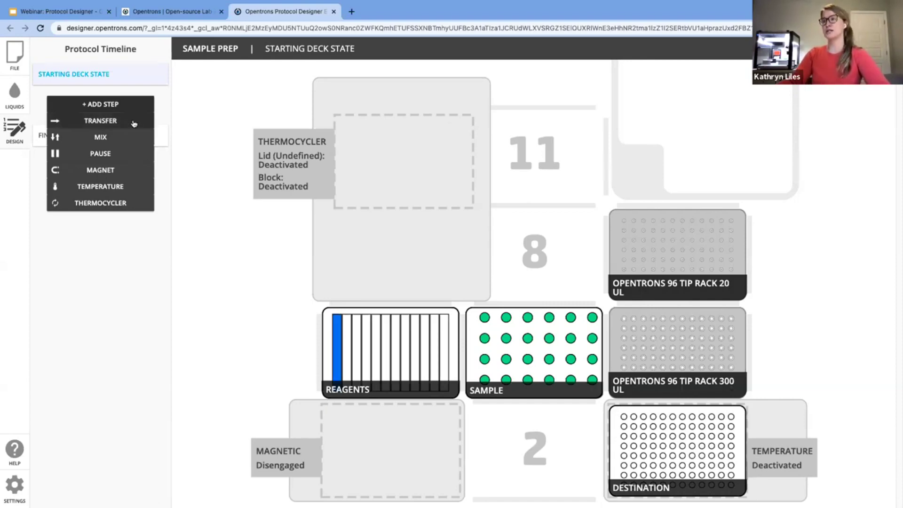
left_click(134, 125)
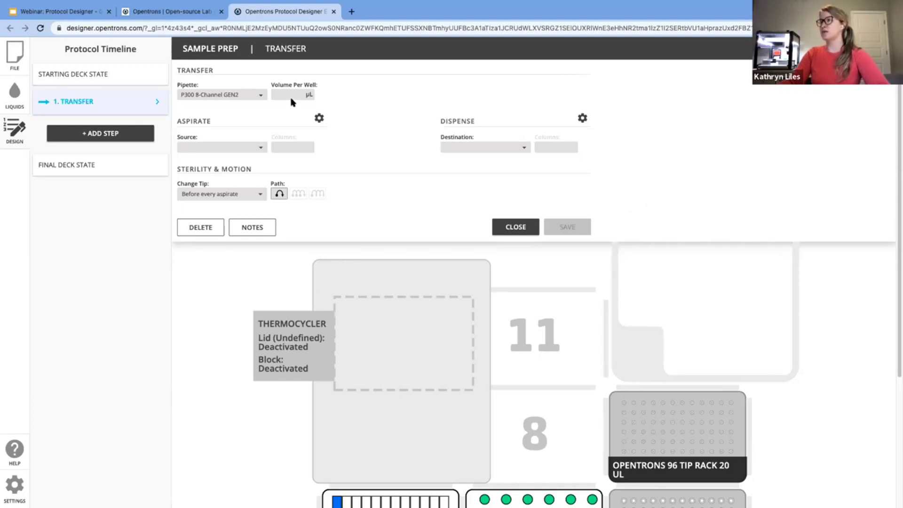
left_click(259, 96)
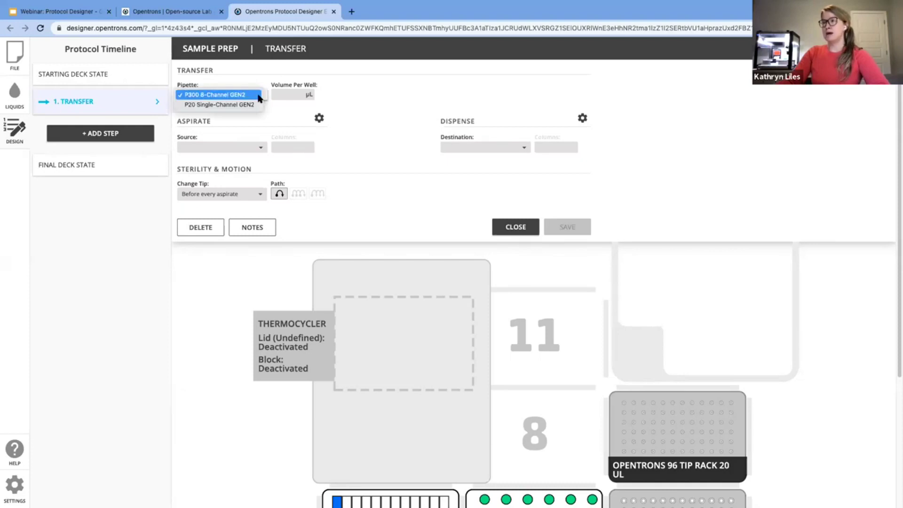
left_click(213, 97)
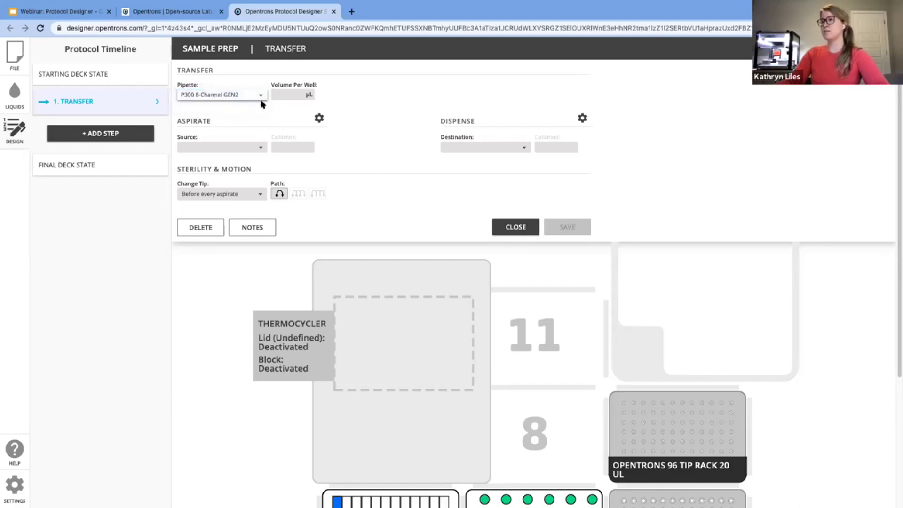
left_click(285, 96)
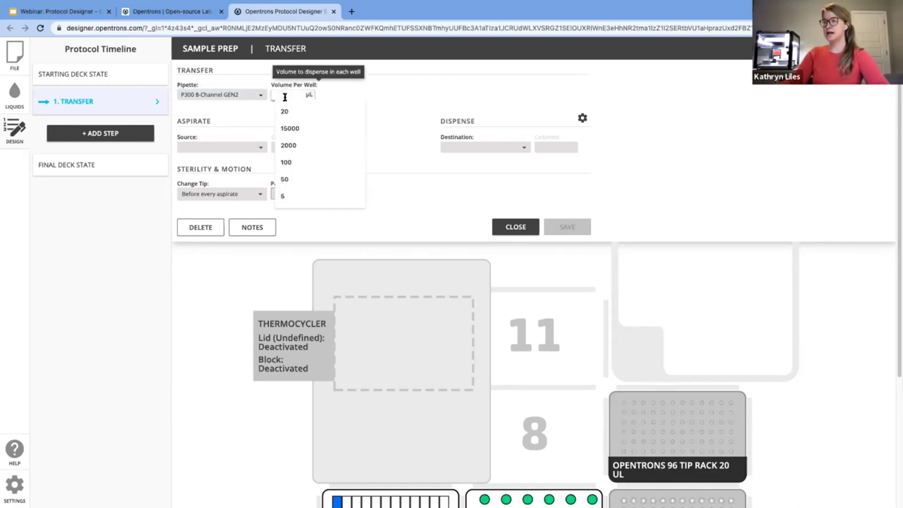
left_click(303, 163)
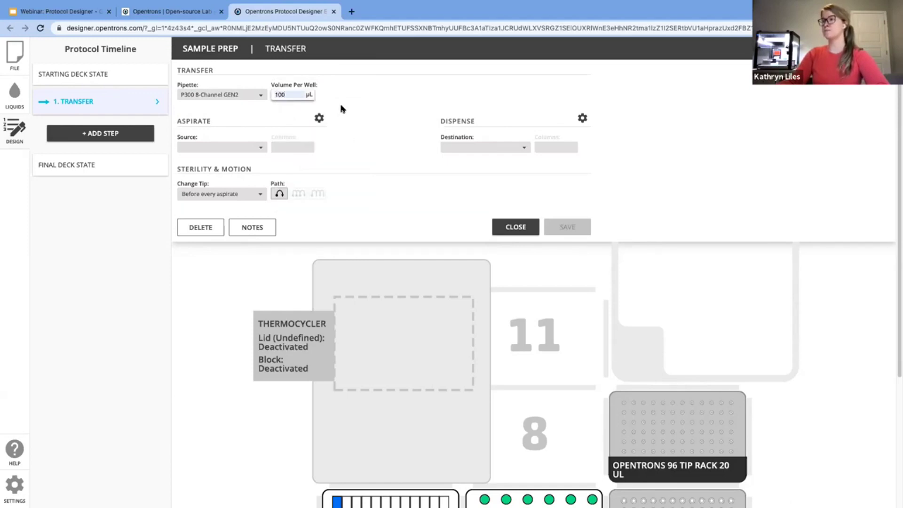
Set the transfer's aspirate source to column 1 of the Reagents reservoir and save the selection.
left_click(241, 148)
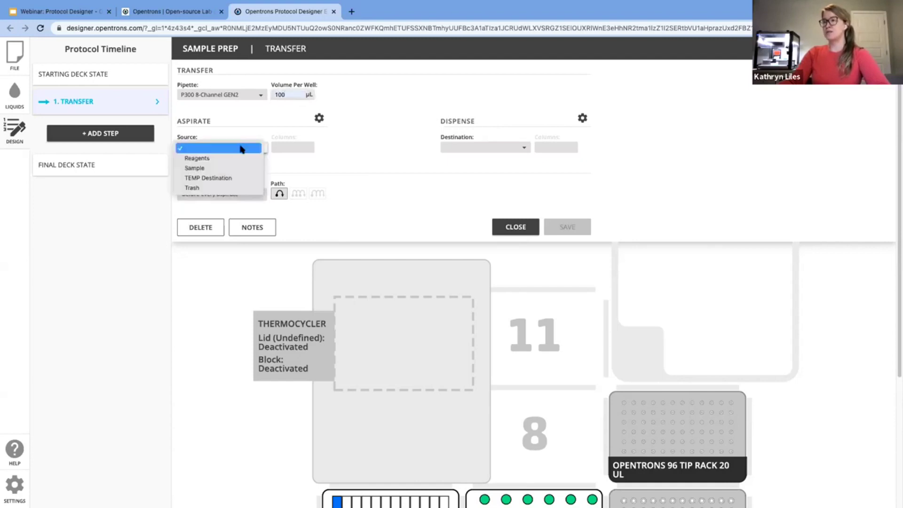
left_click(238, 158)
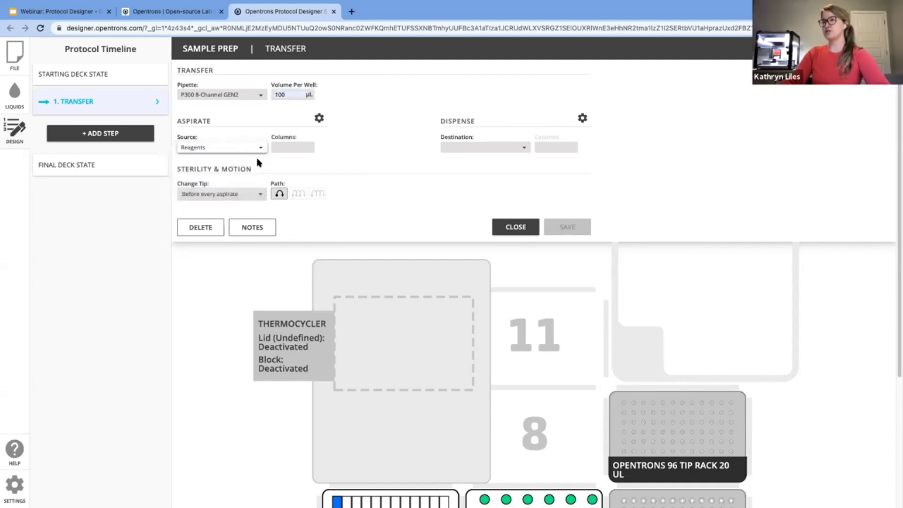
left_click(301, 148)
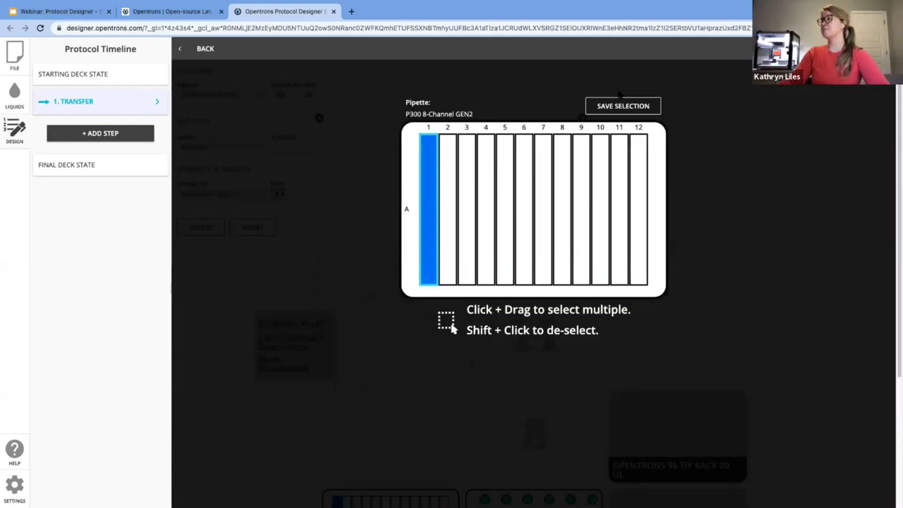
left_click(621, 107)
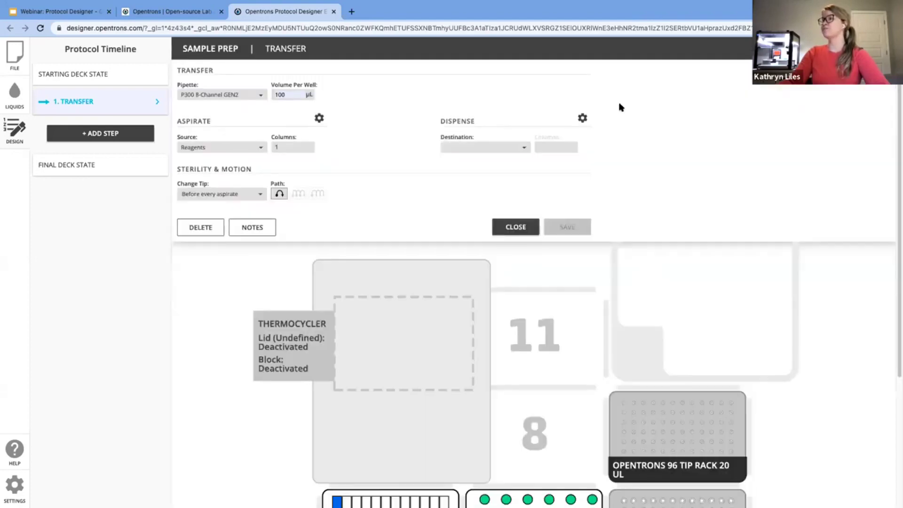
Set the transfer's dispense destination to columns 1 to 3 of the TEMP Destination plate and save the selection.
left_click(508, 149)
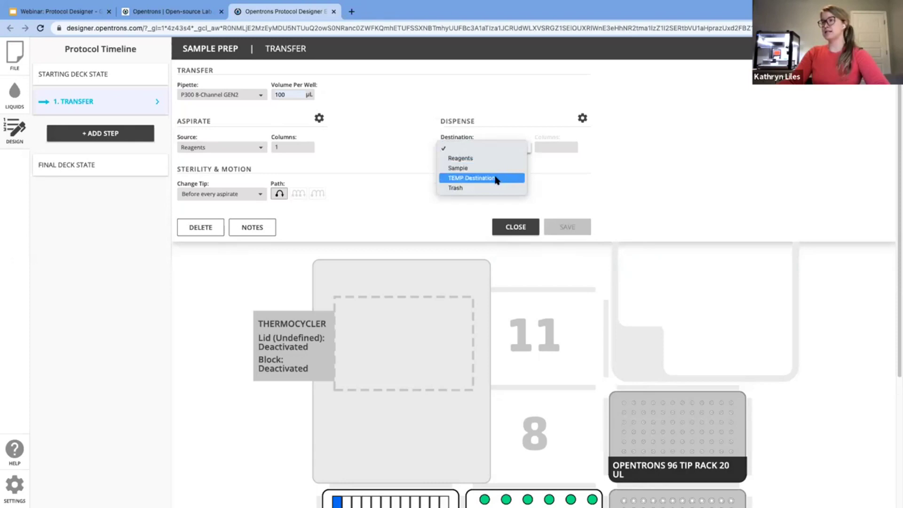
left_click(496, 179)
left_click(542, 146)
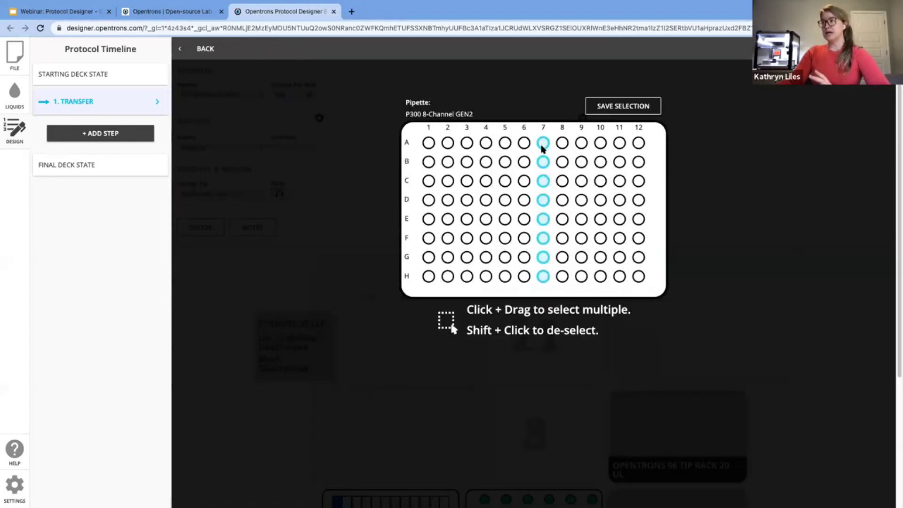
left_click(542, 146, "shift")
left_click_drag(414, 136, 474, 289)
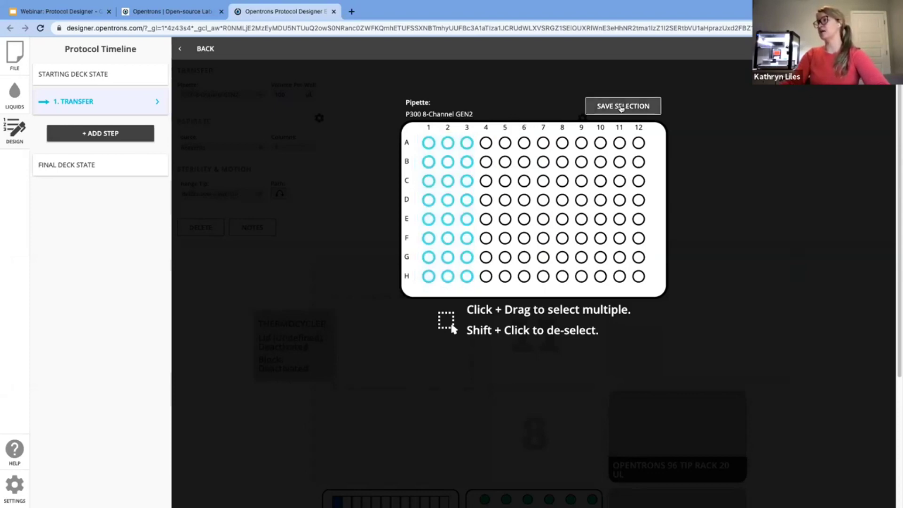
left_click(621, 106)
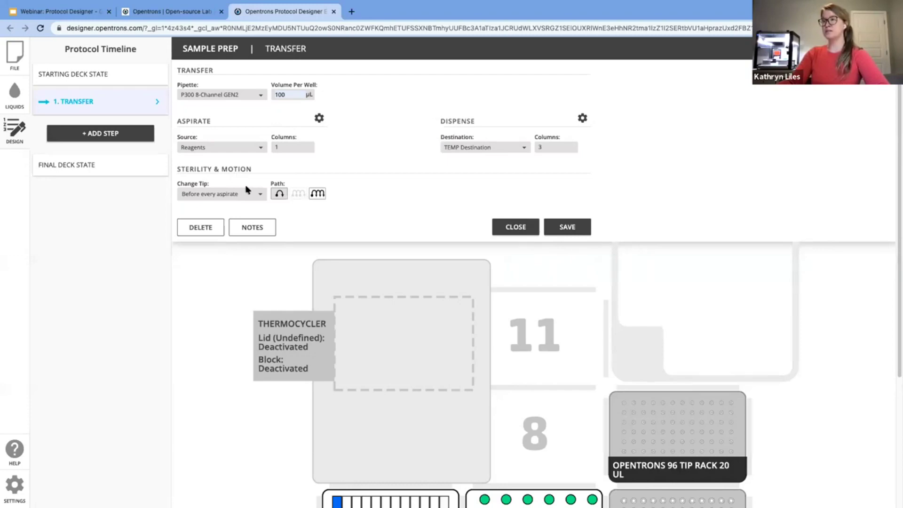
Set the transfer to change tips once at the start of step and use the Multi-Dispense path with blowout into the source well.
left_click(262, 195)
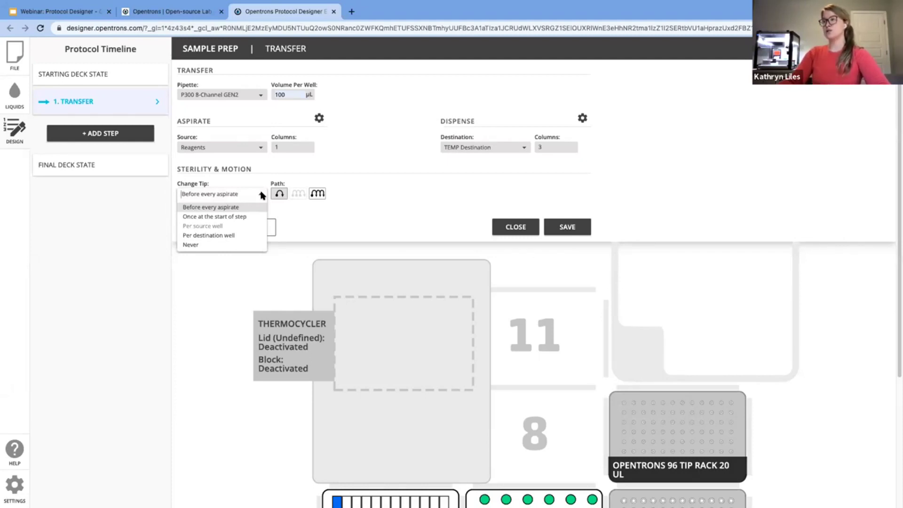
left_click(254, 217)
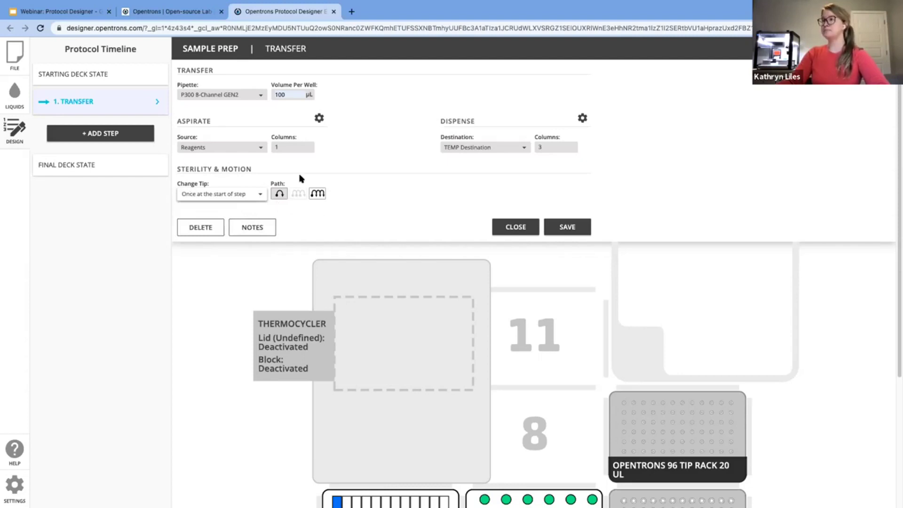
mouse_move(280, 197)
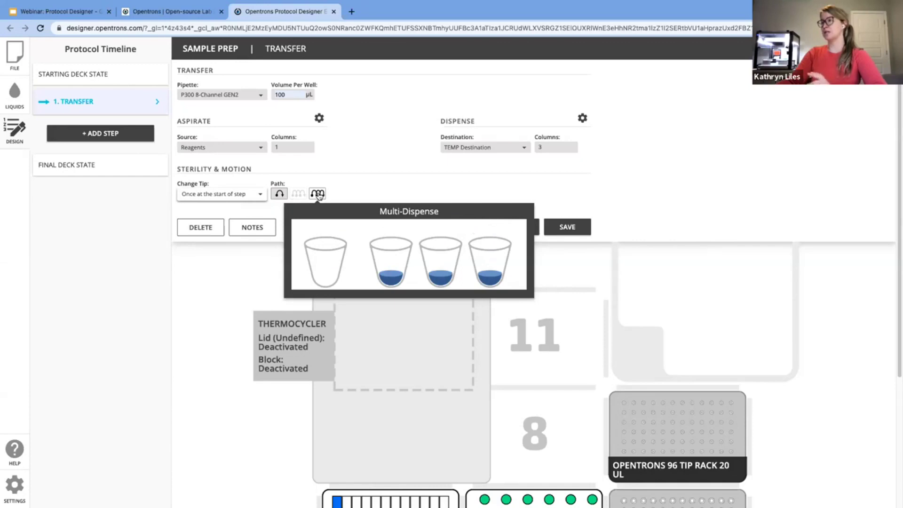
left_click(317, 194)
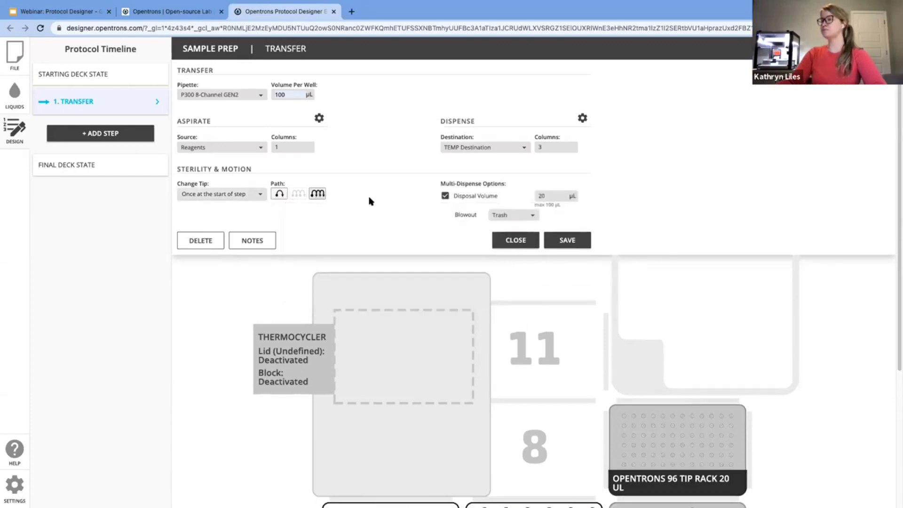
mouse_move(319, 194)
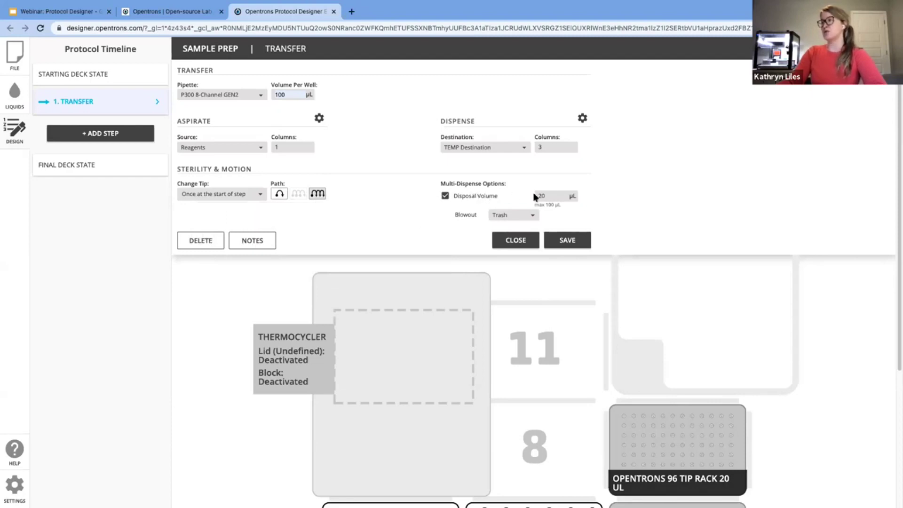
left_click(517, 215)
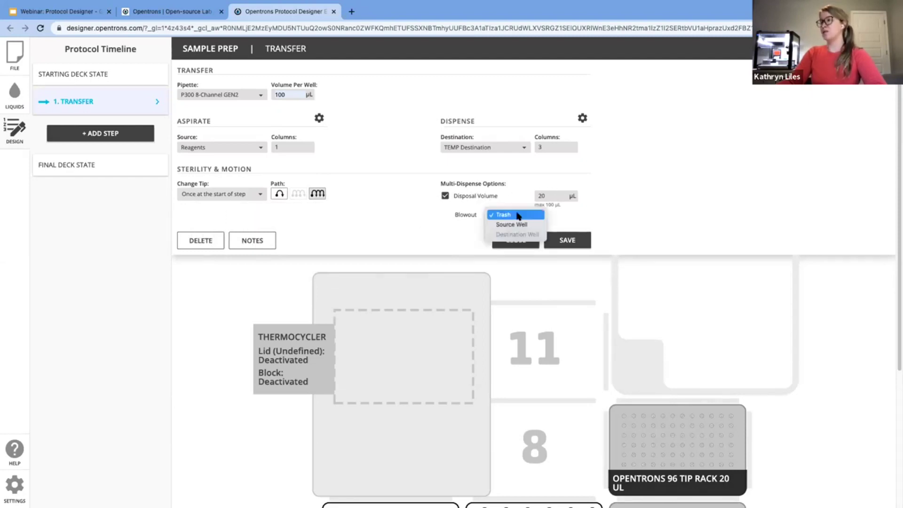
left_click(523, 225)
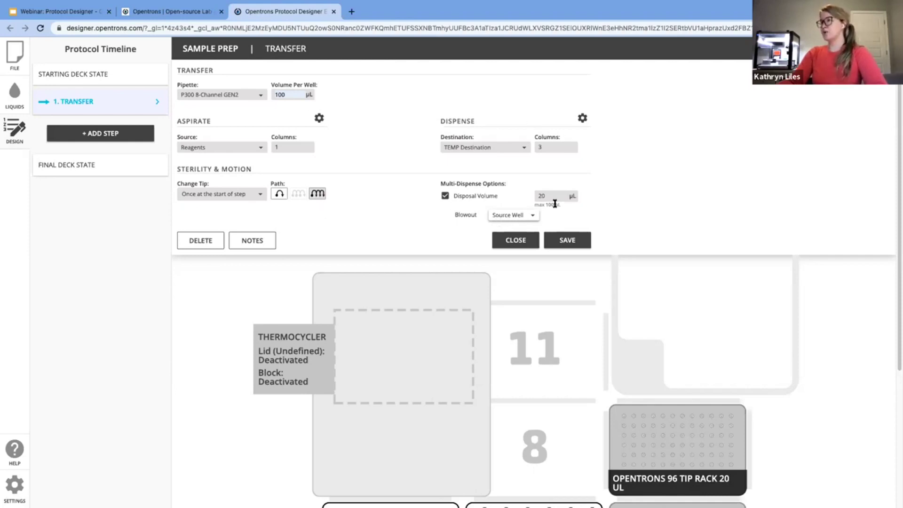
Set a custom aspirate tip position of 6 mm from the bottom of the well in the transfer's advanced settings.
left_click(322, 119)
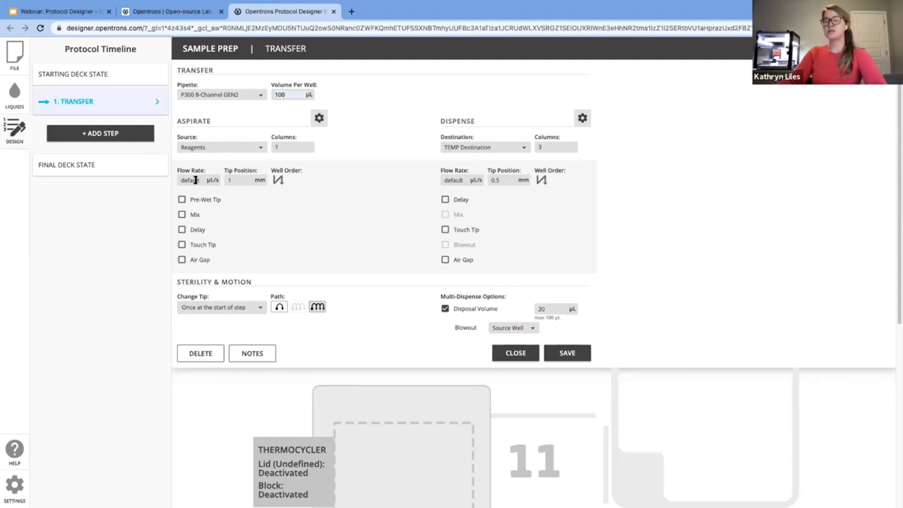
left_click(249, 180)
left_click(432, 184)
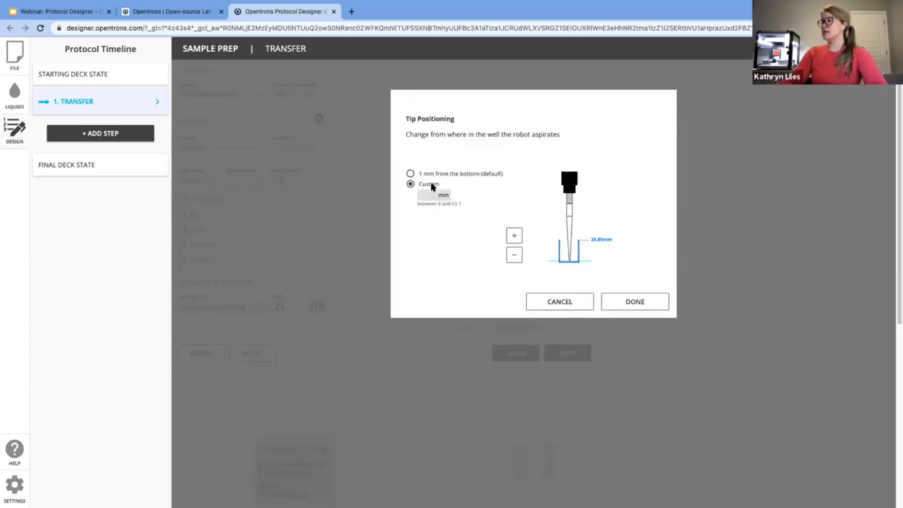
left_click(514, 235)
left_click(515, 235)
left_click(515, 235)
left_click(514, 235)
left_click(515, 235)
left_click(514, 235)
left_click(515, 235)
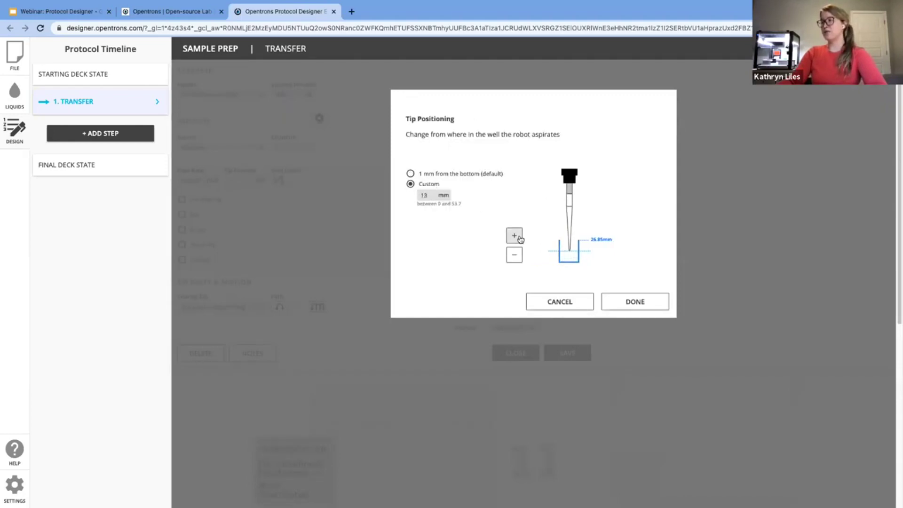
left_click(515, 255)
left_click(514, 255)
left_click(514, 255)
left_click(514, 255)
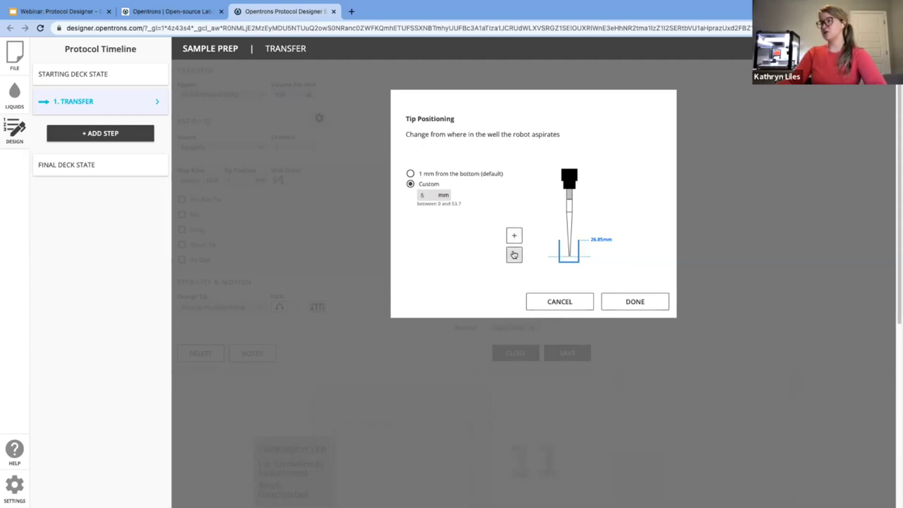
left_click(658, 310)
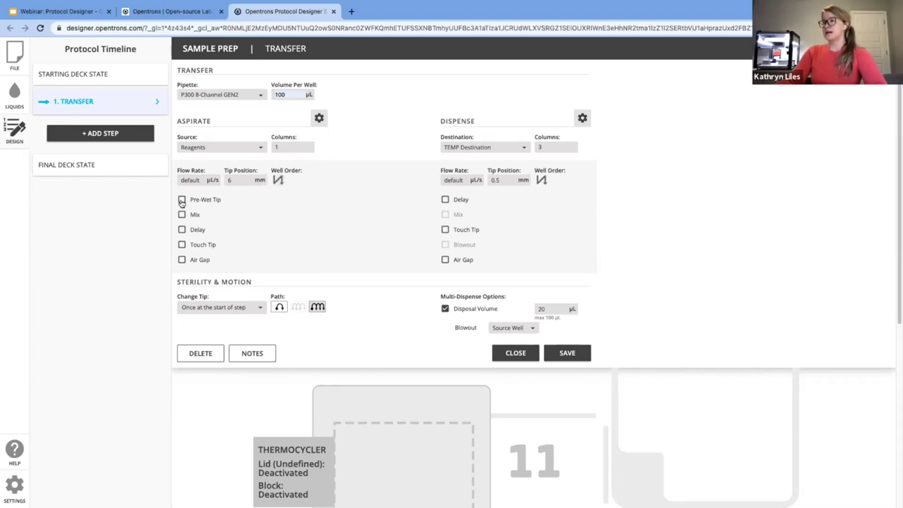
Enable Pre-Wet Tip, Mix, Delay and Touch Tip for the transfer's aspirate, leaving the mix values empty.
left_click(182, 215)
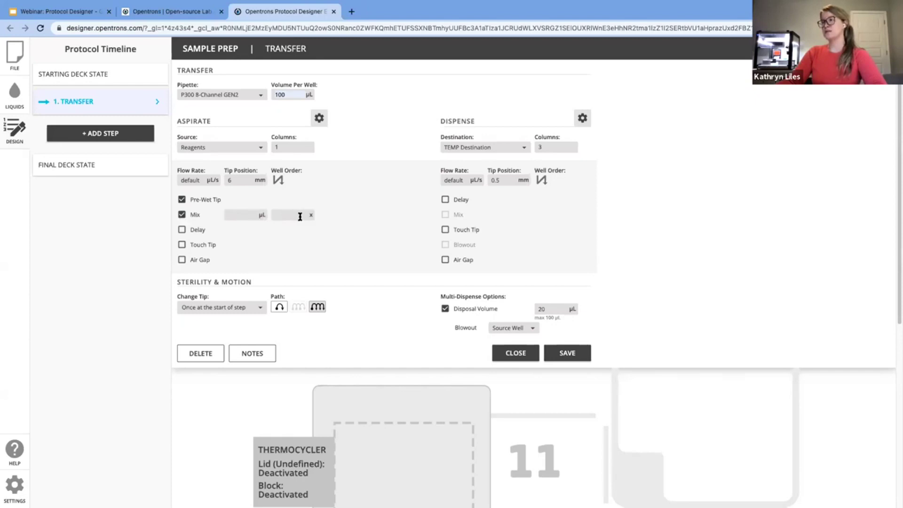
left_click(183, 230)
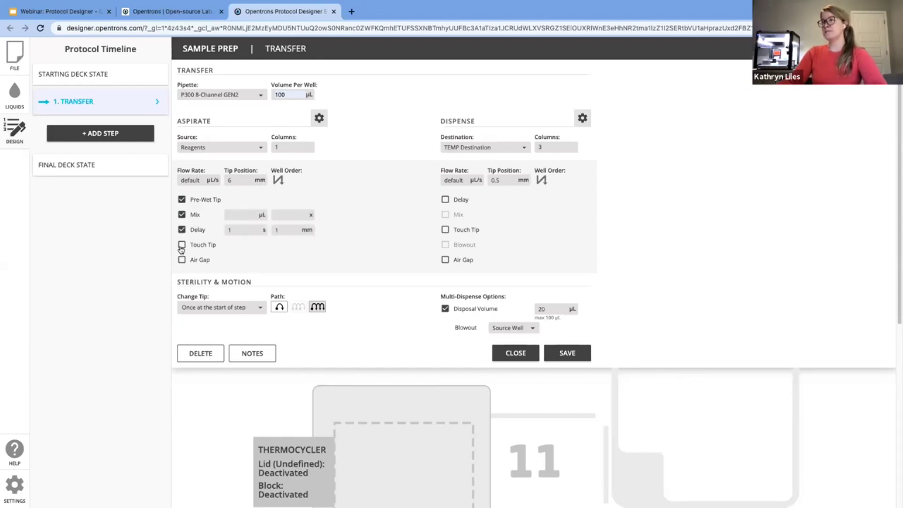
left_click(181, 246)
left_click(249, 245)
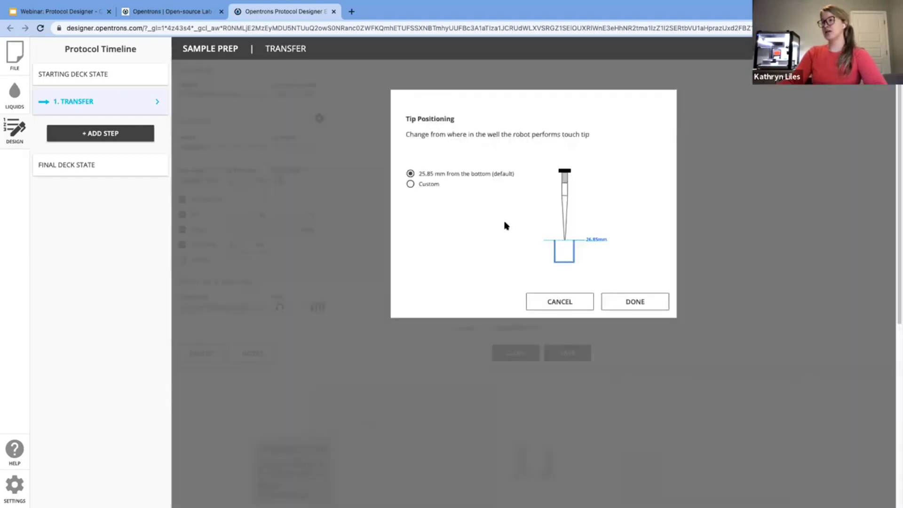
left_click(426, 187)
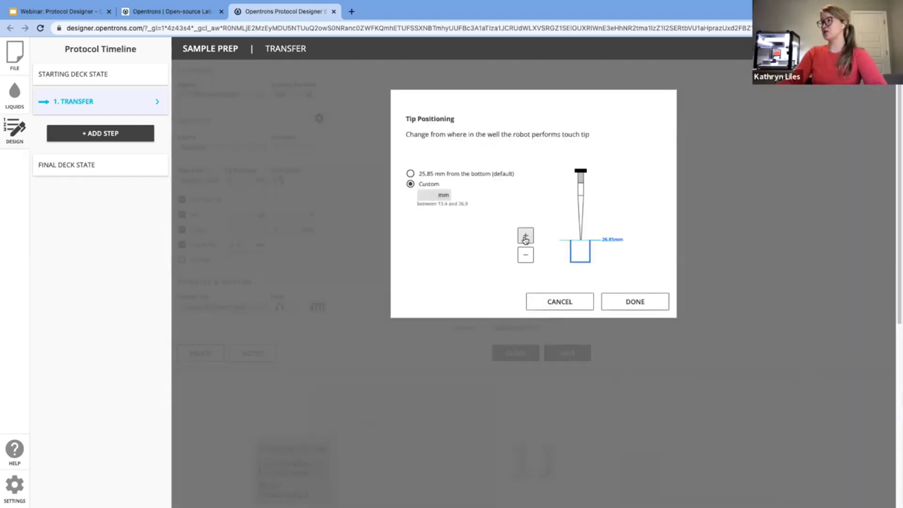
left_click(637, 302)
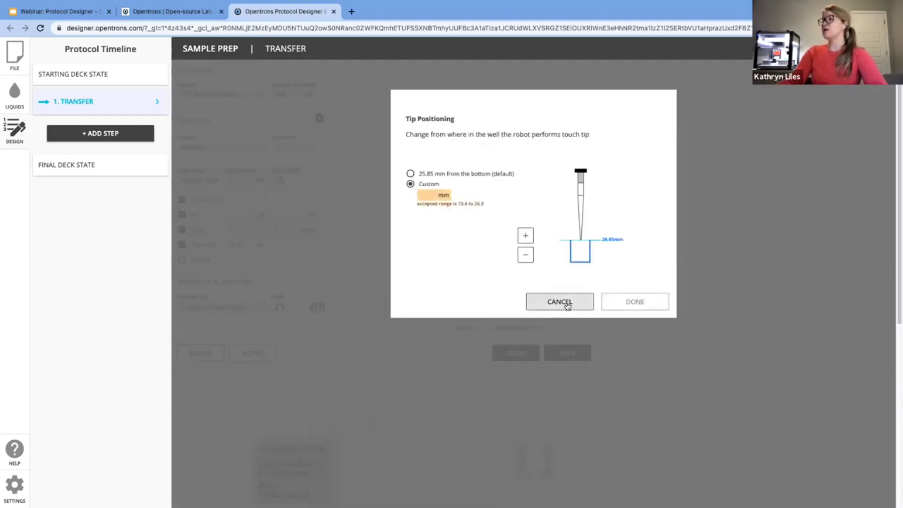
left_click(568, 305)
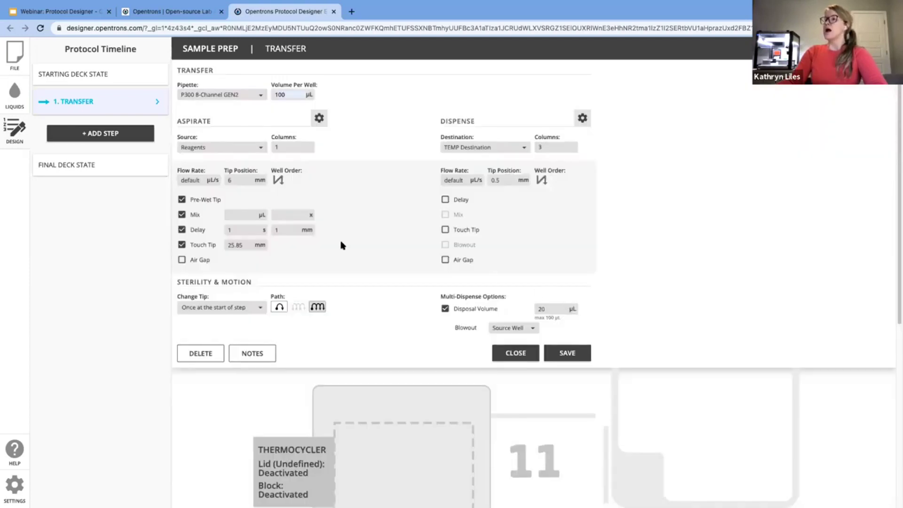
Enable a 20 µL aspirate air gap, save the transfer step and collapse its details in the protocol timeline.
left_click(183, 260)
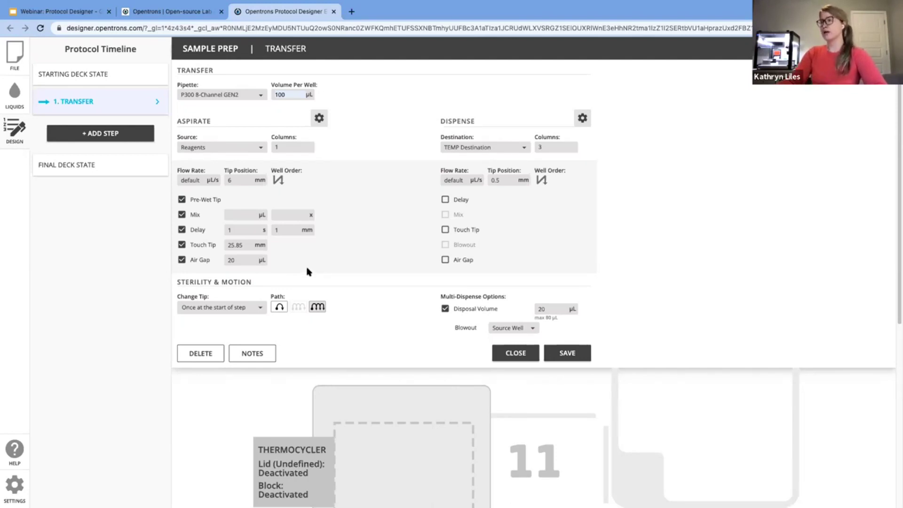
left_click(568, 353)
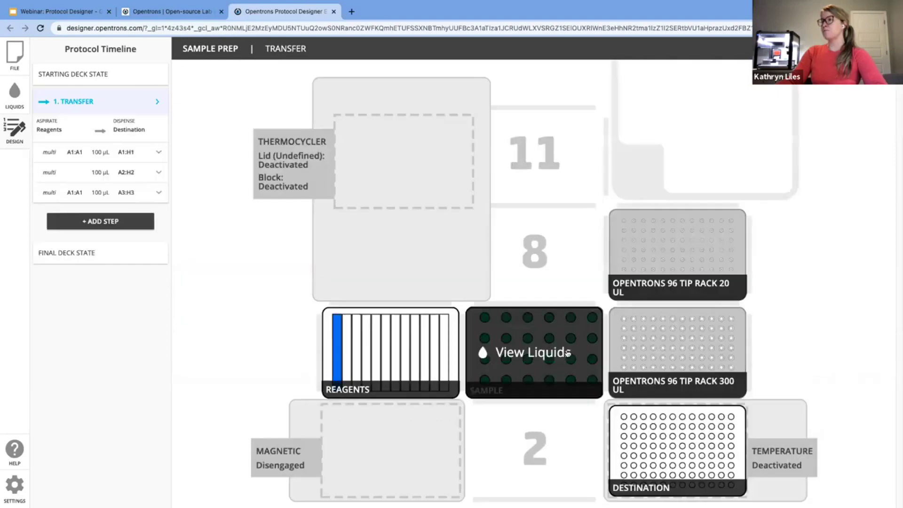
left_click(159, 106)
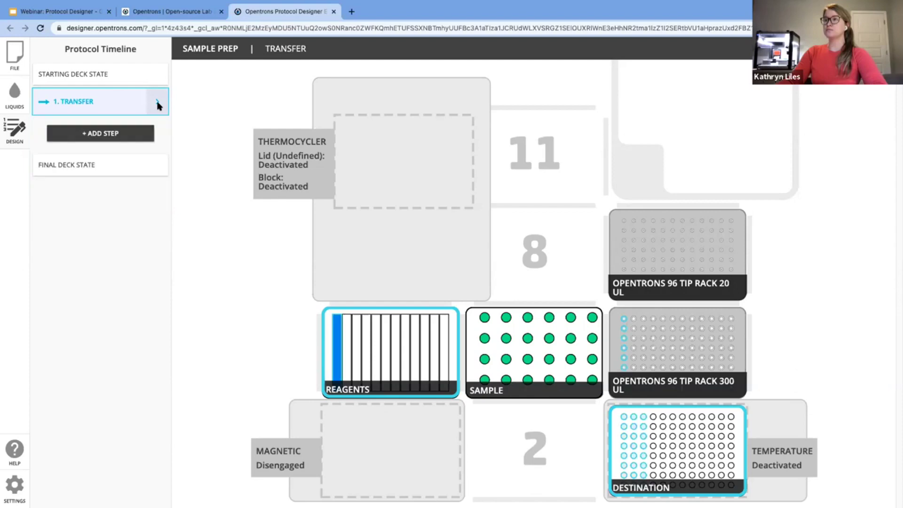
left_click(139, 136)
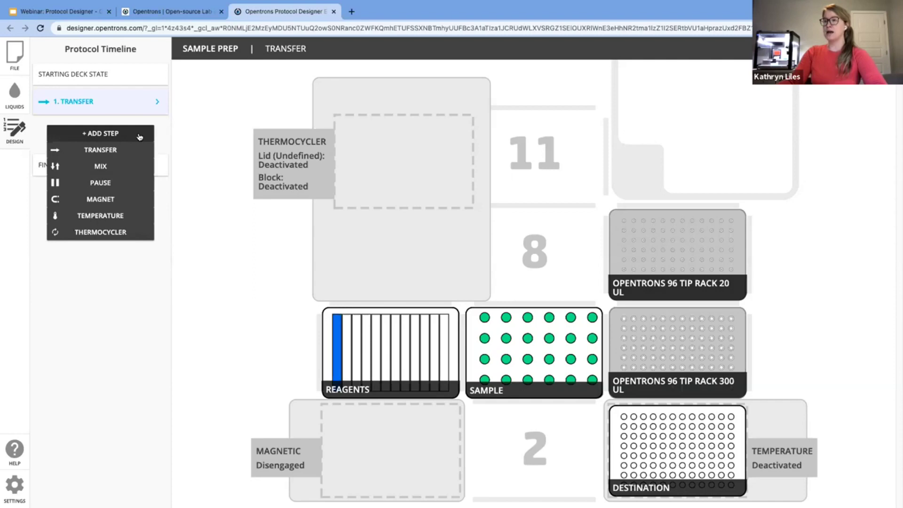
left_click(113, 186)
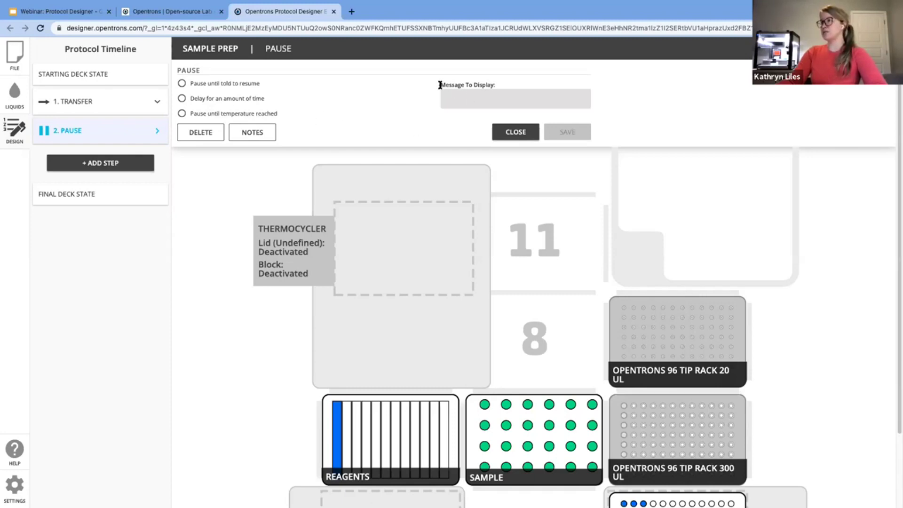
left_click(481, 95)
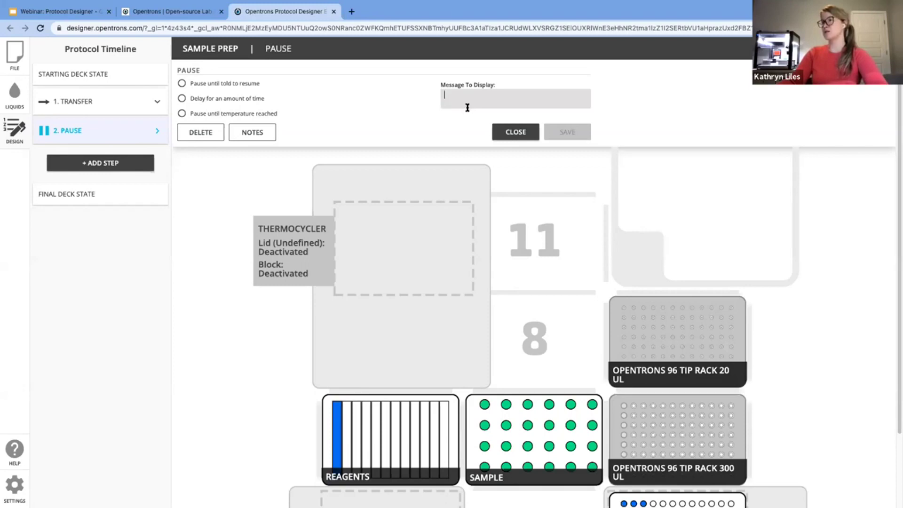
left_click(499, 136)
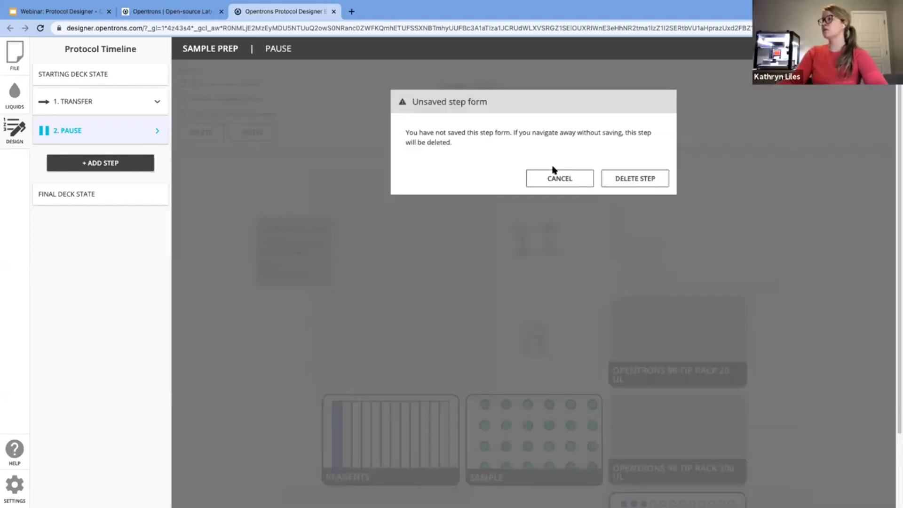
left_click(630, 178)
left_click(100, 133)
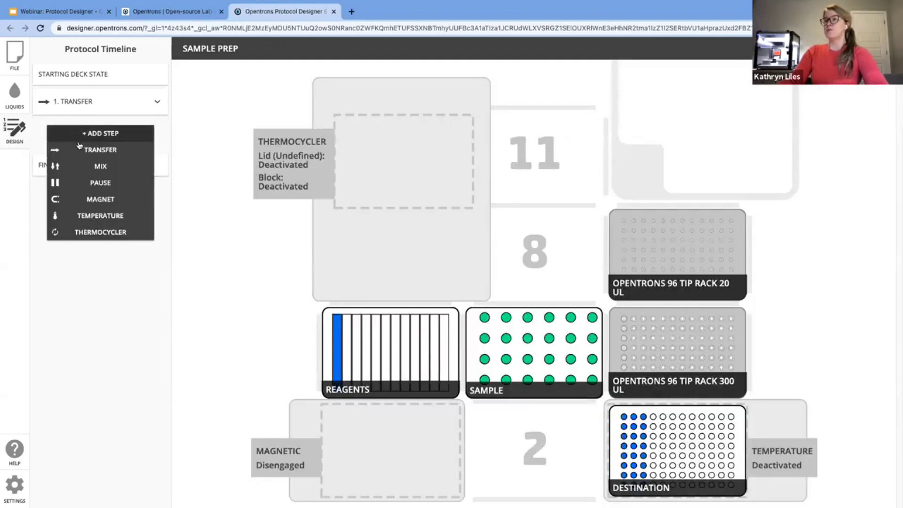
left_click(94, 197)
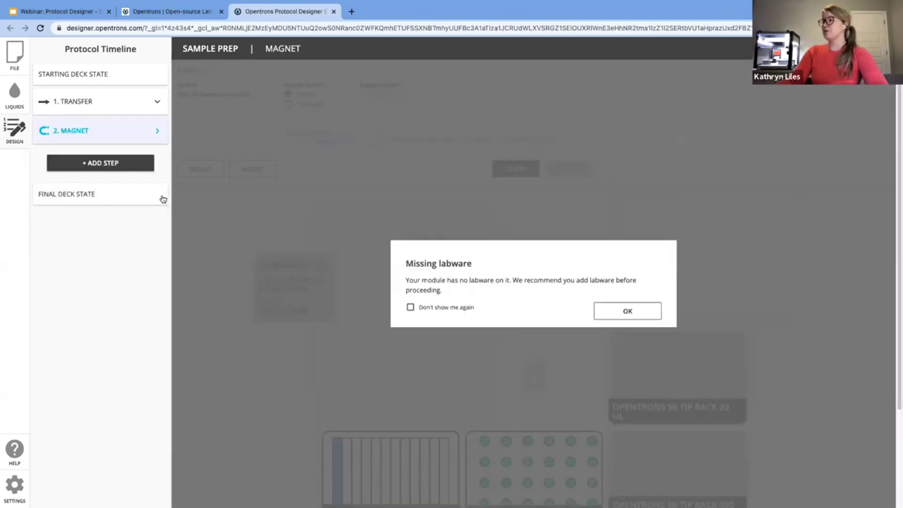
left_click(612, 309)
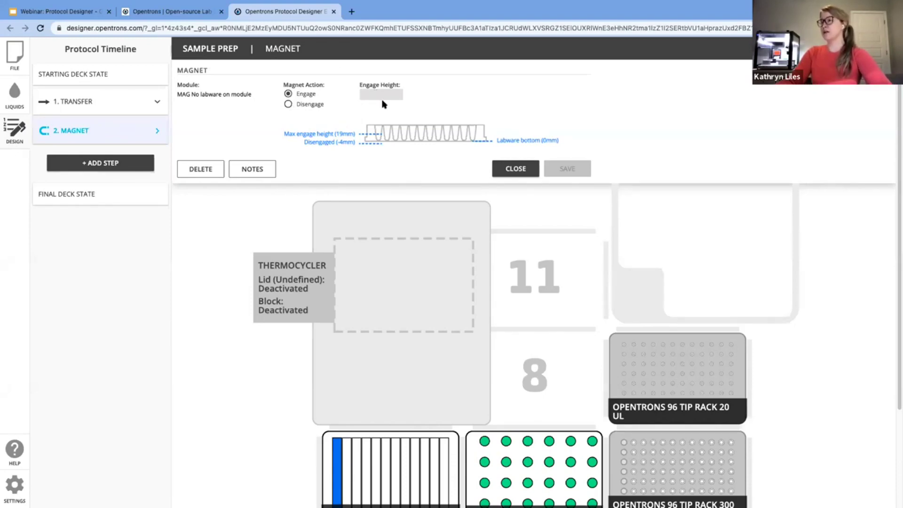
left_click(516, 169)
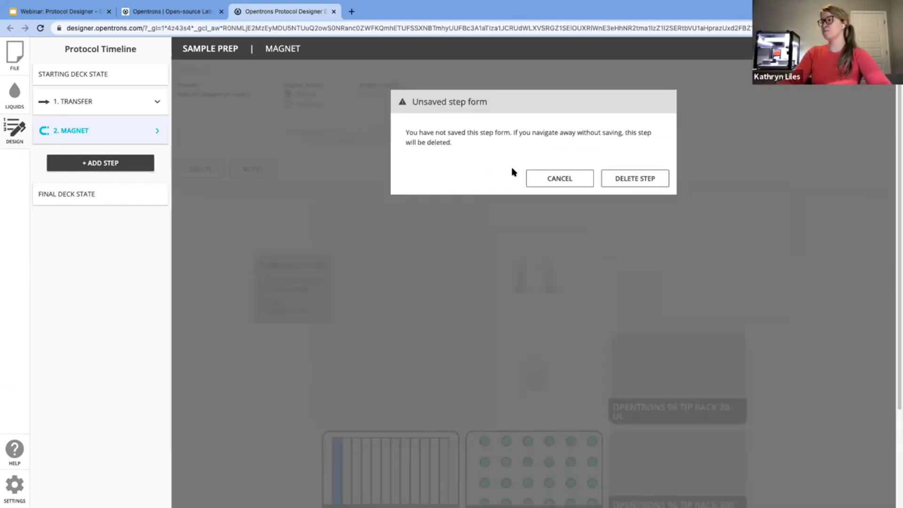
left_click(619, 179)
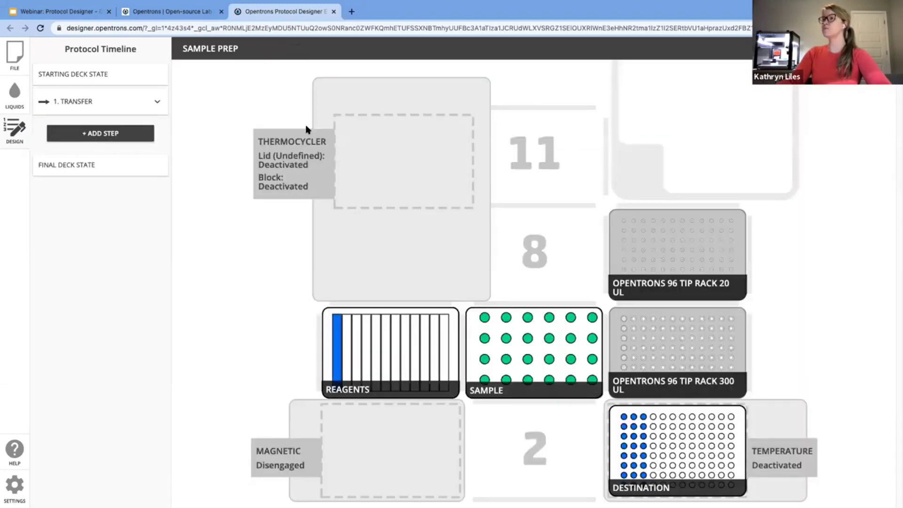
Examine the profile programming options of a new Thermocycler step and discard the step without saving it.
left_click(121, 135)
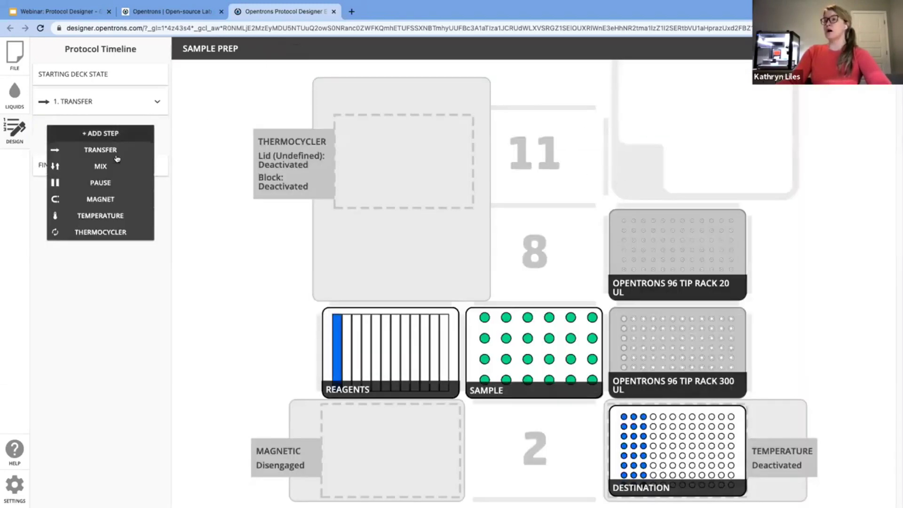
left_click(112, 239)
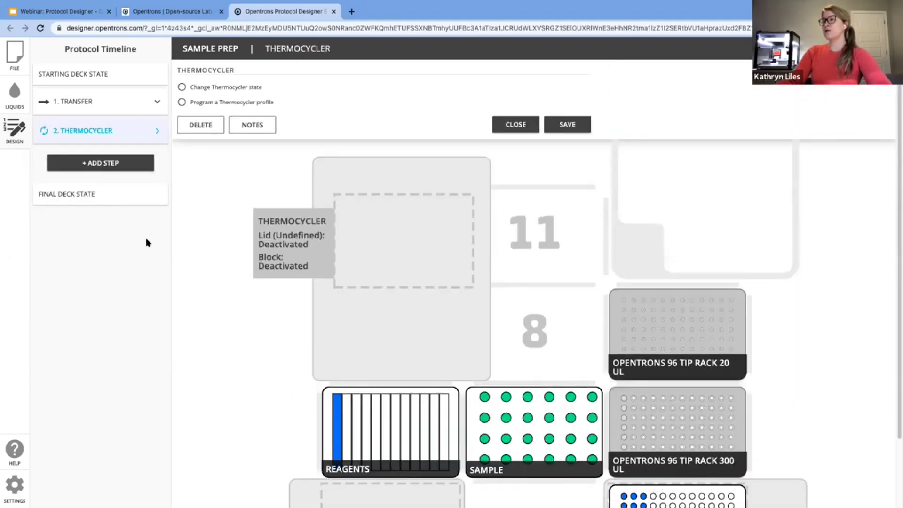
left_click(182, 102)
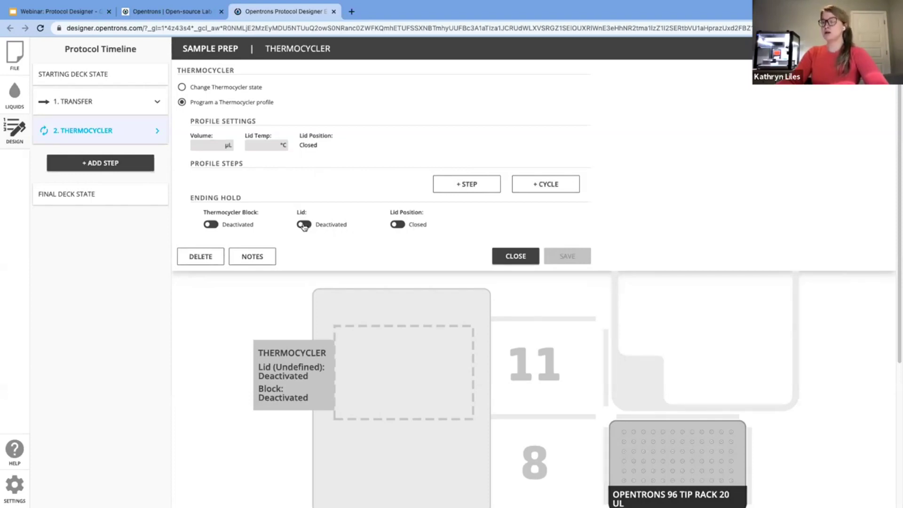
left_click(507, 257)
left_click(634, 181)
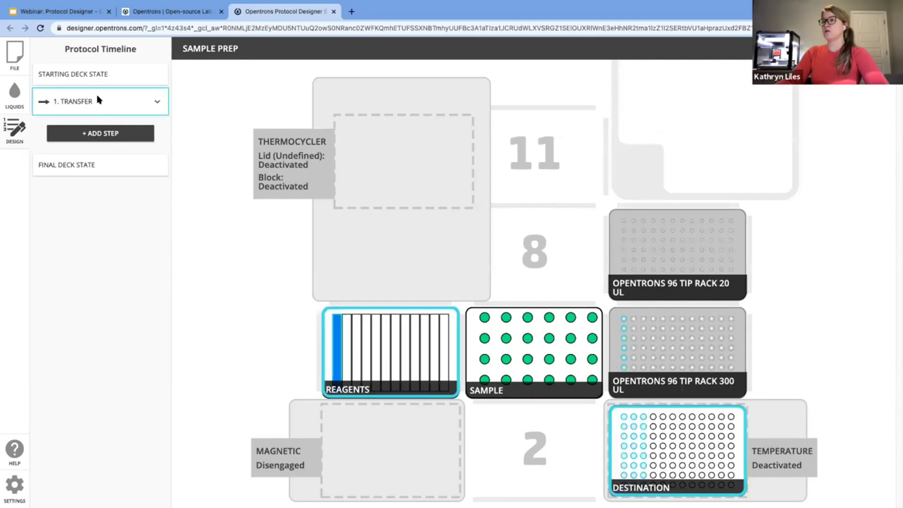
Inspect the final deck state, including the Reagents and Destination labware contents and the 300 µL tip rack.
left_click(98, 170)
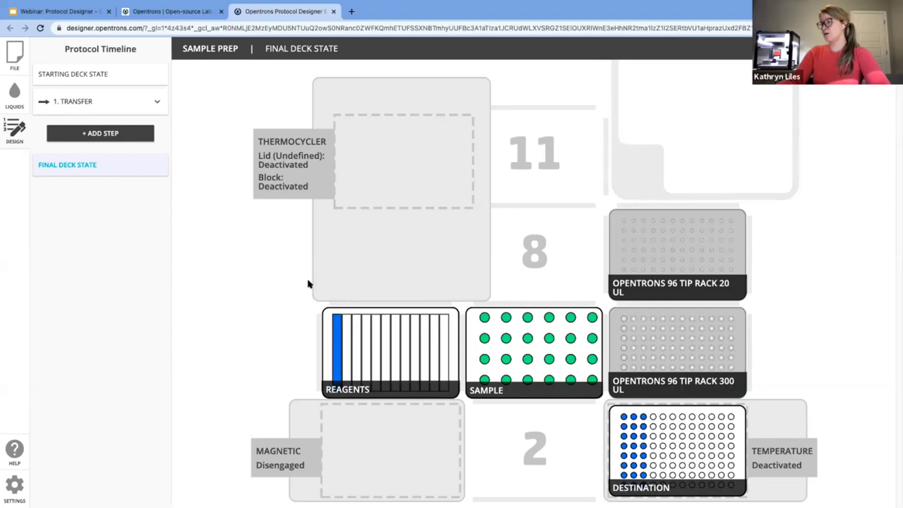
mouse_move(329, 311)
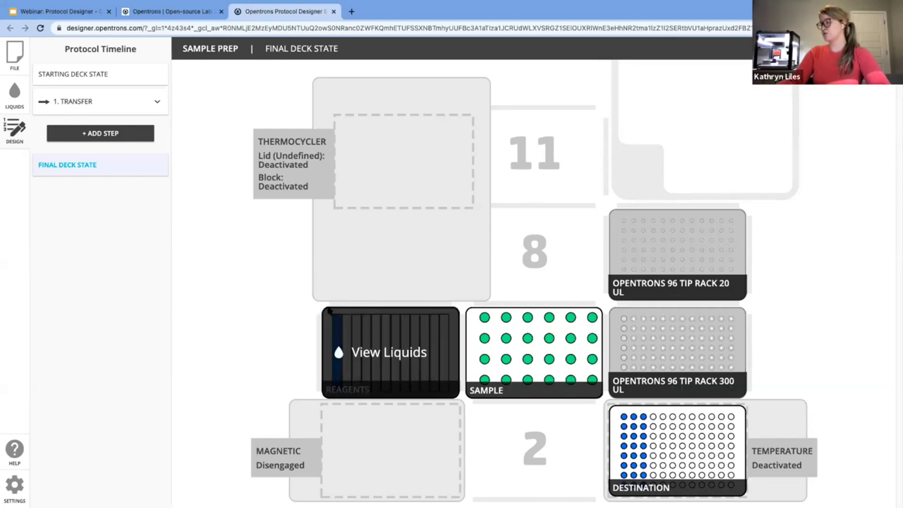
mouse_move(689, 458)
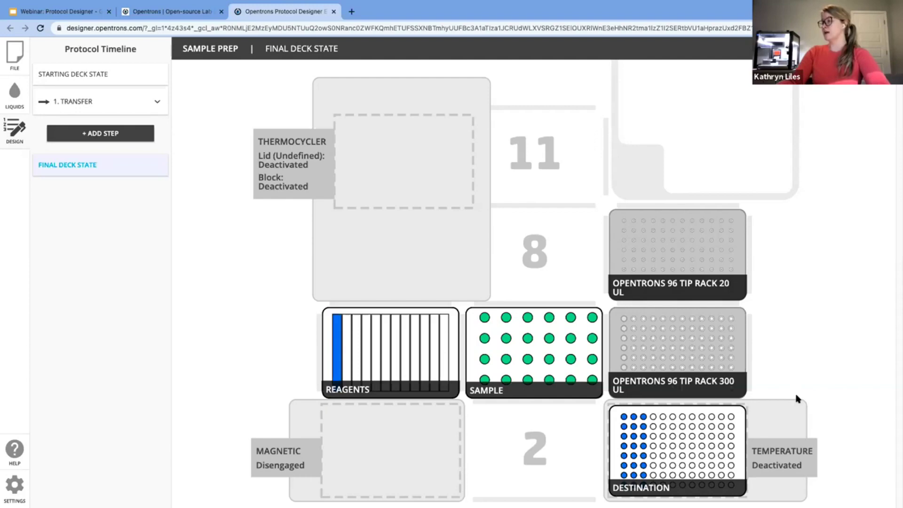
mouse_move(738, 427)
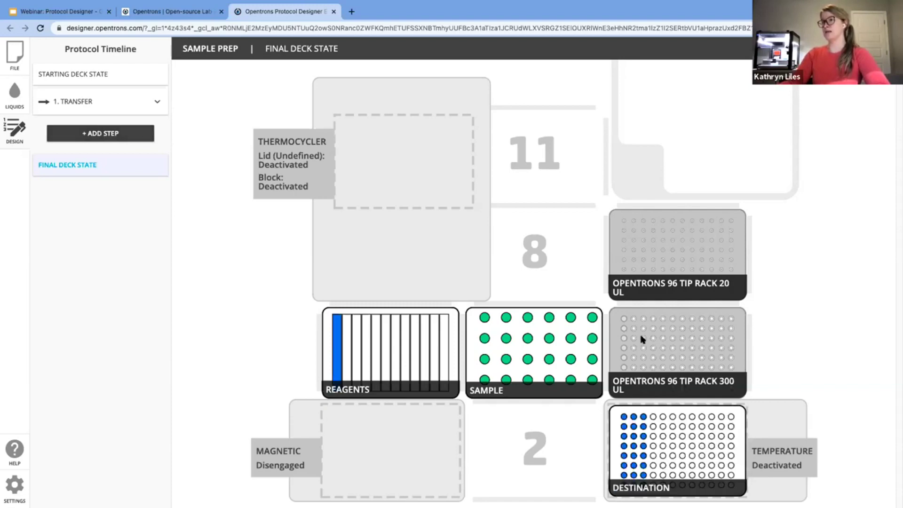
Add a second transfer step using the P20 Single-Channel GEN2 pipette with a volume of 20 µL per well.
left_click(97, 132)
left_click(96, 150)
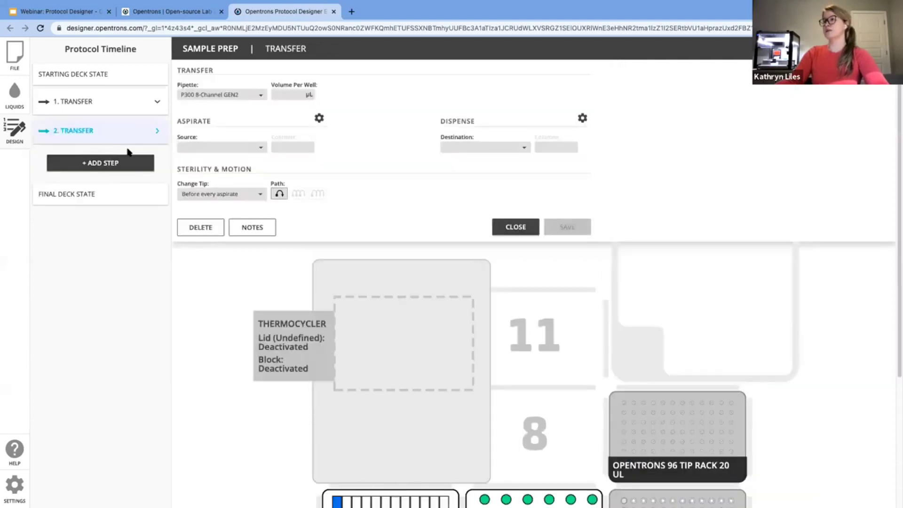
left_click(212, 97)
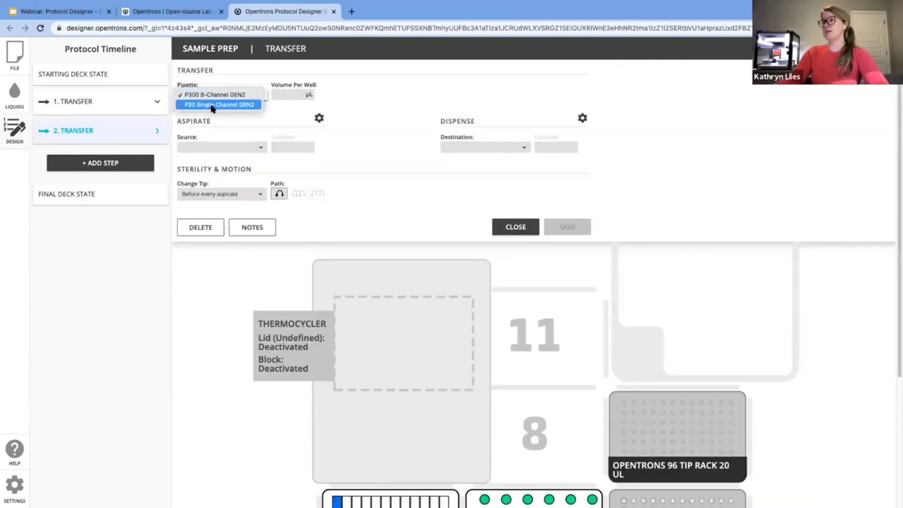
left_click(212, 106)
left_click(289, 96)
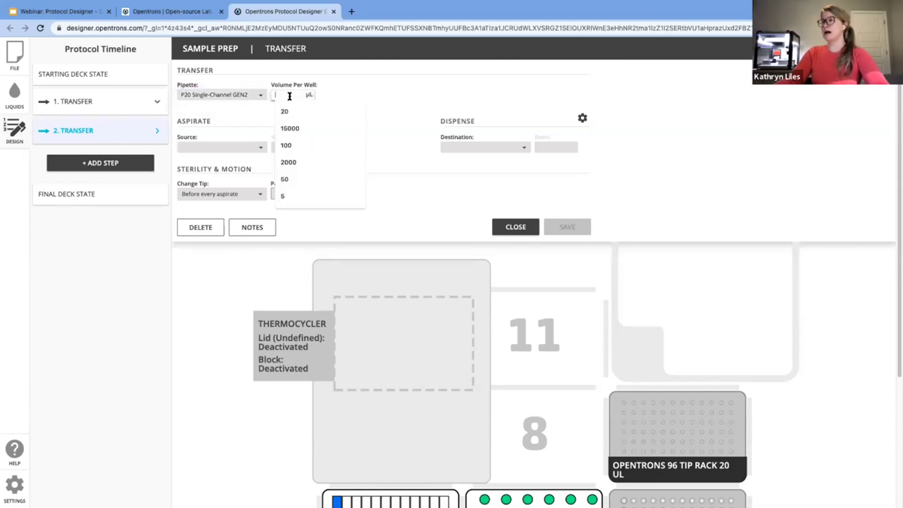
left_click(285, 112)
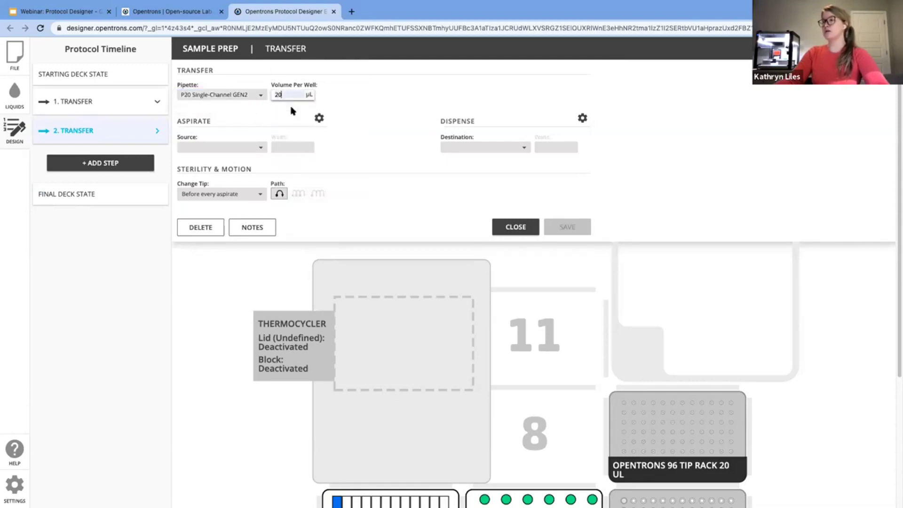
Set the second transfer's source to the Sample labware and select all 24 of its wells.
left_click(215, 149)
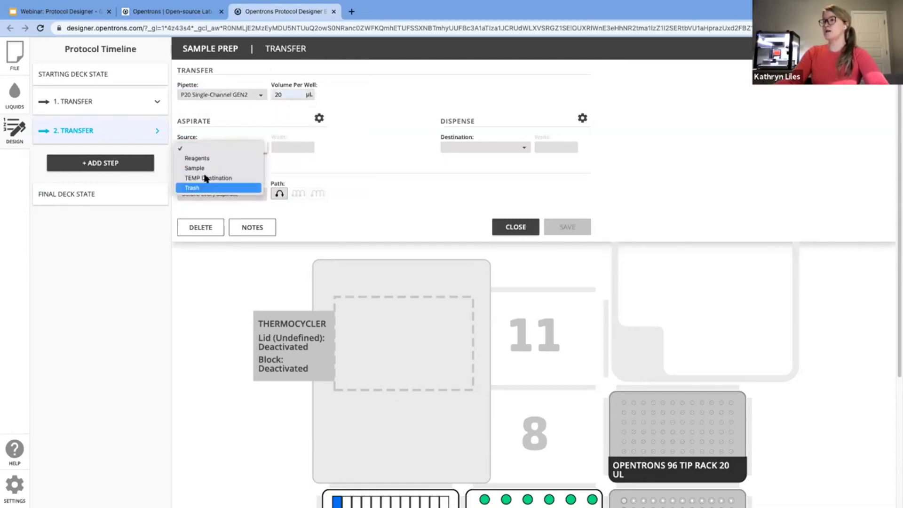
left_click(204, 169)
left_click(292, 148)
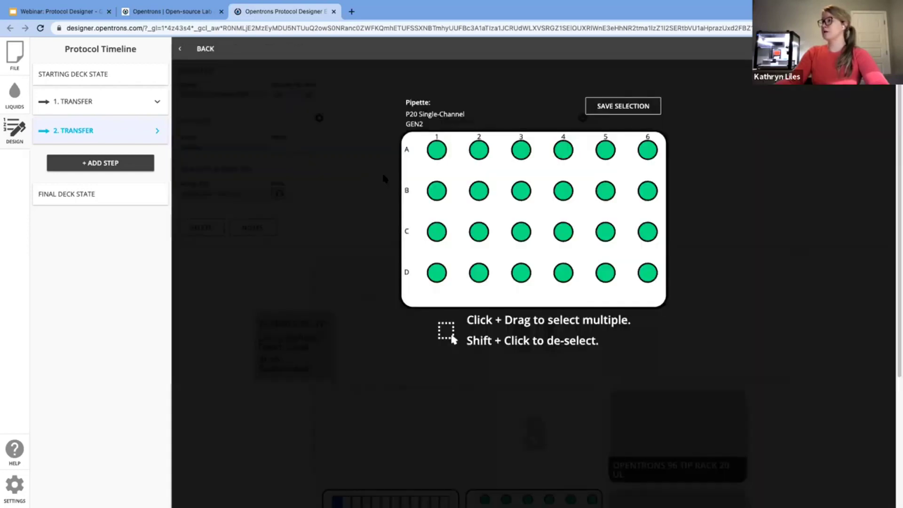
left_click_drag(420, 141, 656, 285)
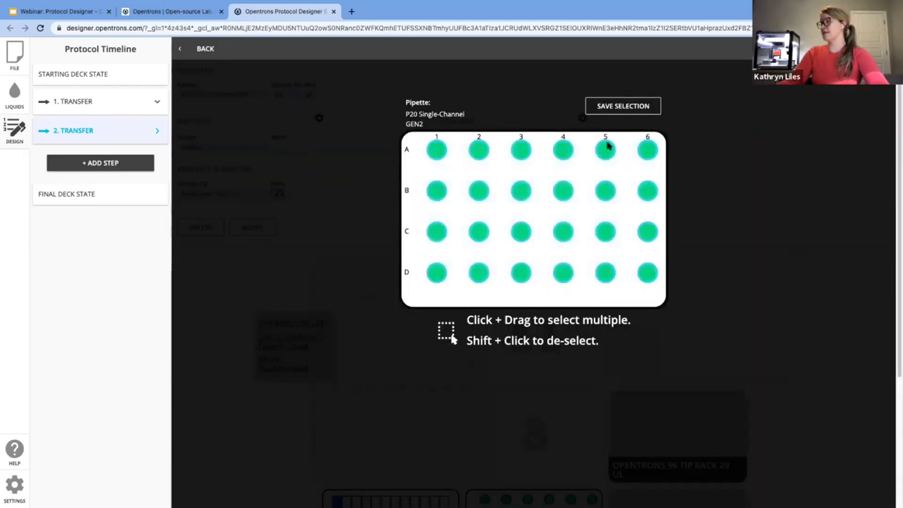
left_click(603, 109)
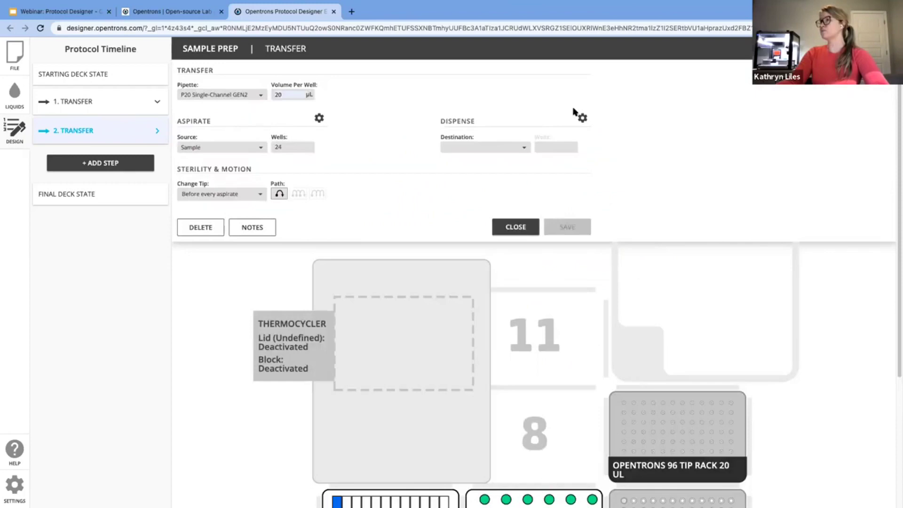
Set the second transfer's destination to TEMP Destination and select all wells in columns 1 to 3.
left_click(487, 149)
left_click(478, 177)
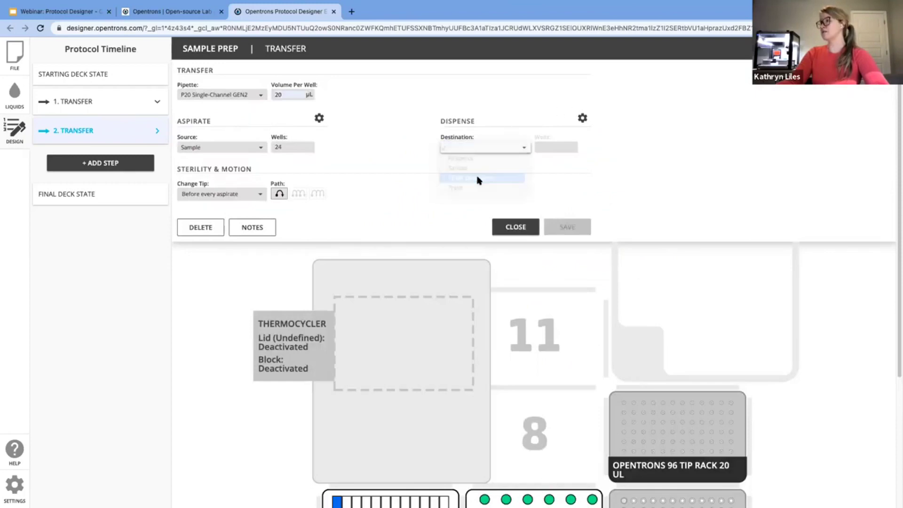
left_click(550, 148)
left_click_drag(417, 142, 473, 287)
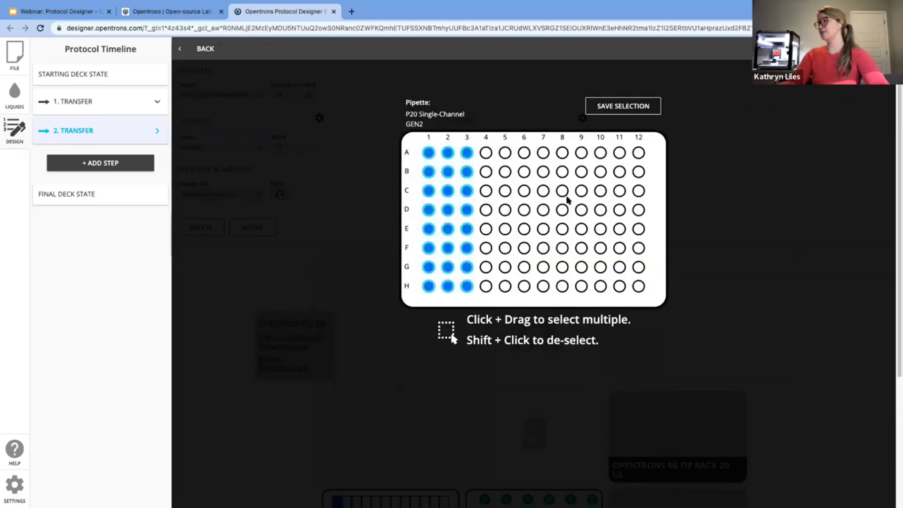
left_click(603, 108)
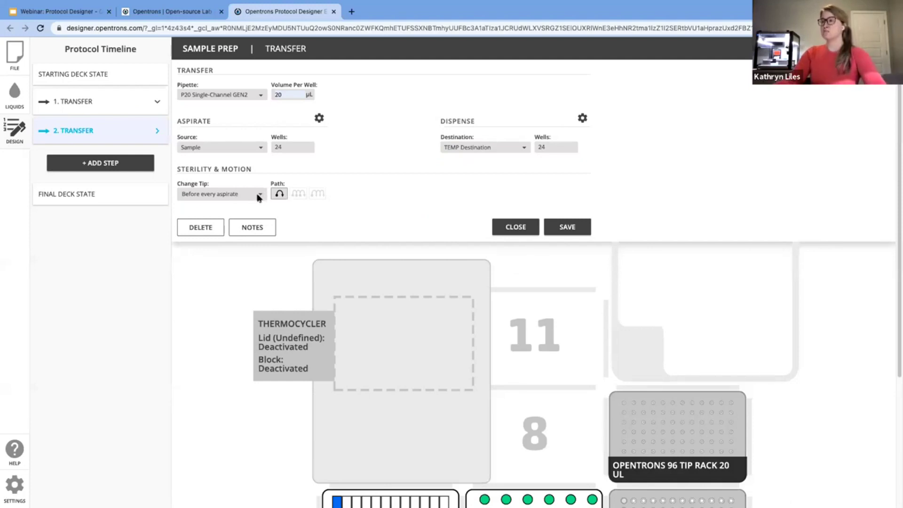
Enable a dispense mix of 10 µL repeated 3 times in the second transfer's advanced settings and save the step.
mouse_move(280, 195)
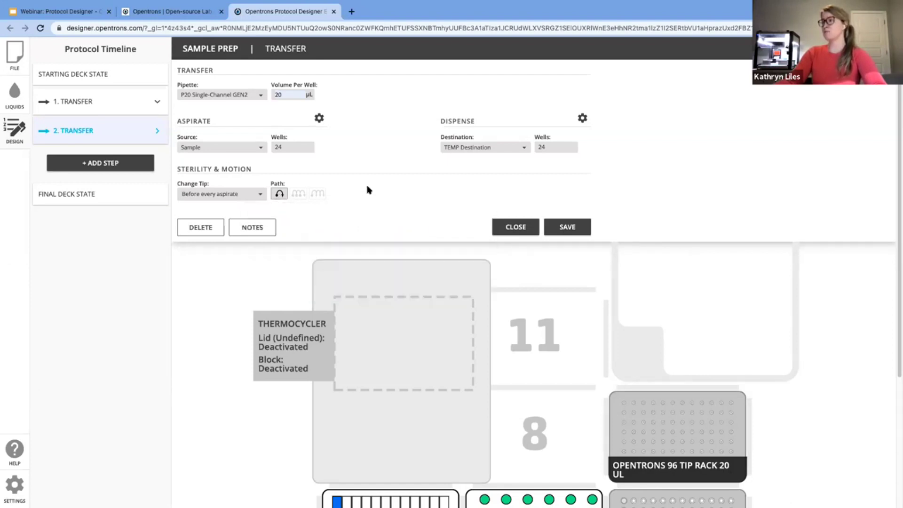
left_click(319, 118)
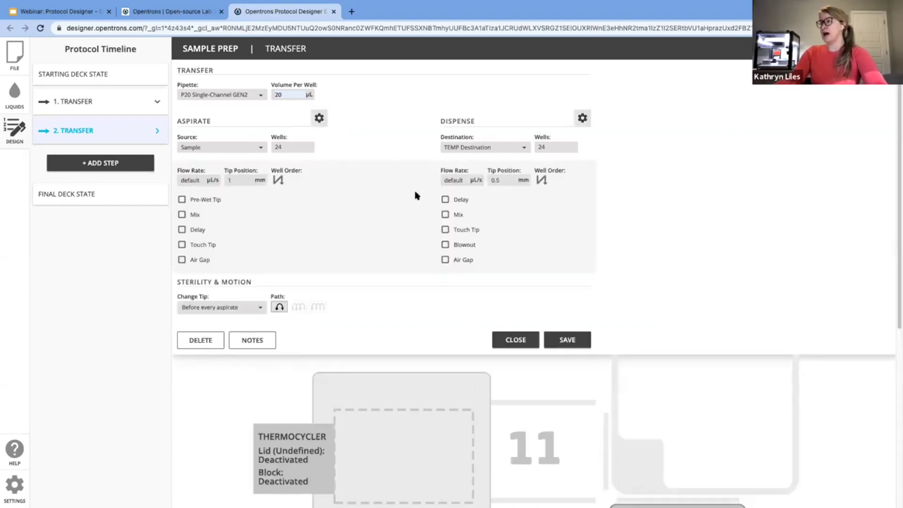
left_click(445, 215)
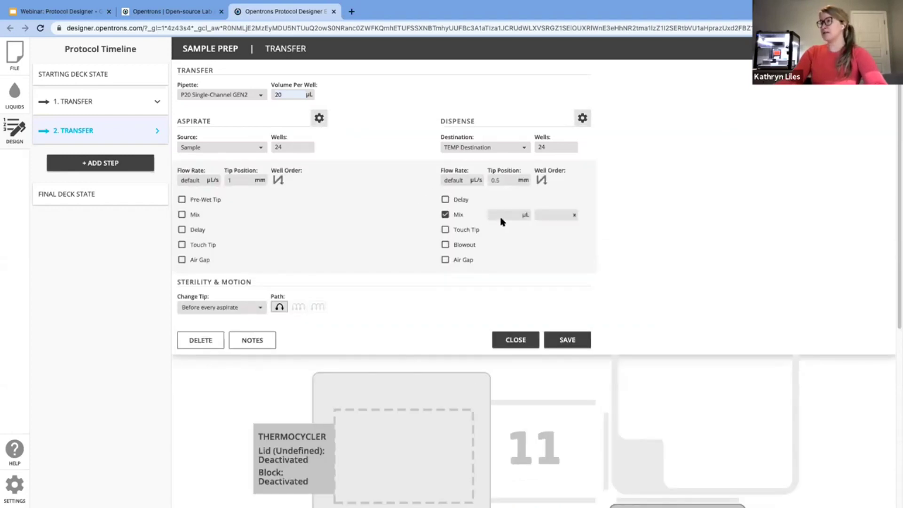
left_click(505, 215)
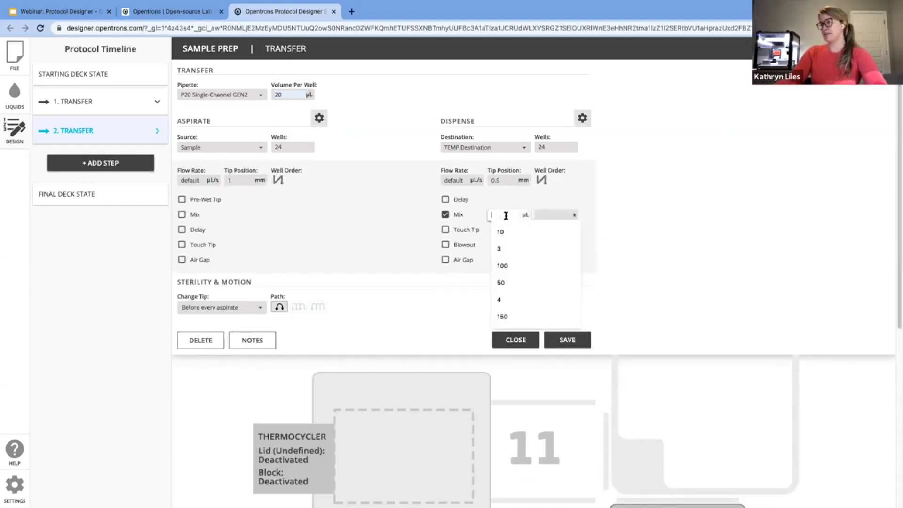
type("10")
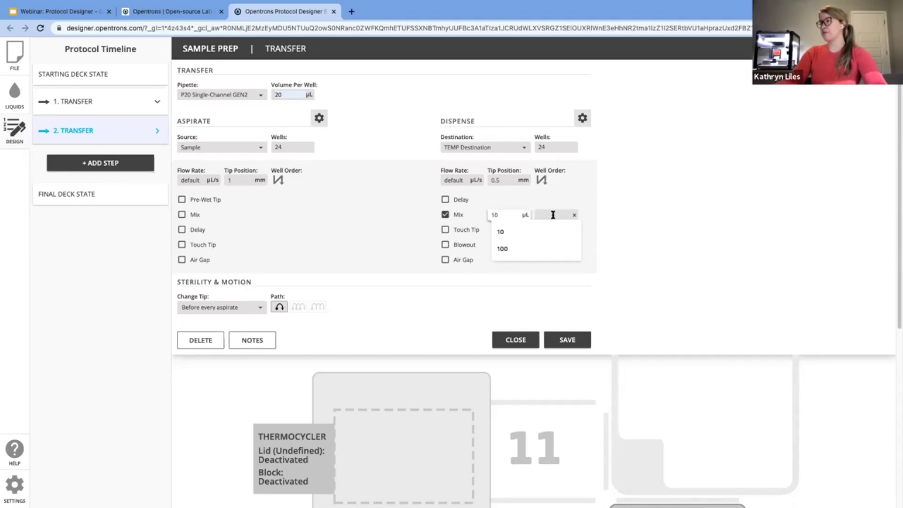
left_click(555, 215)
type("3")
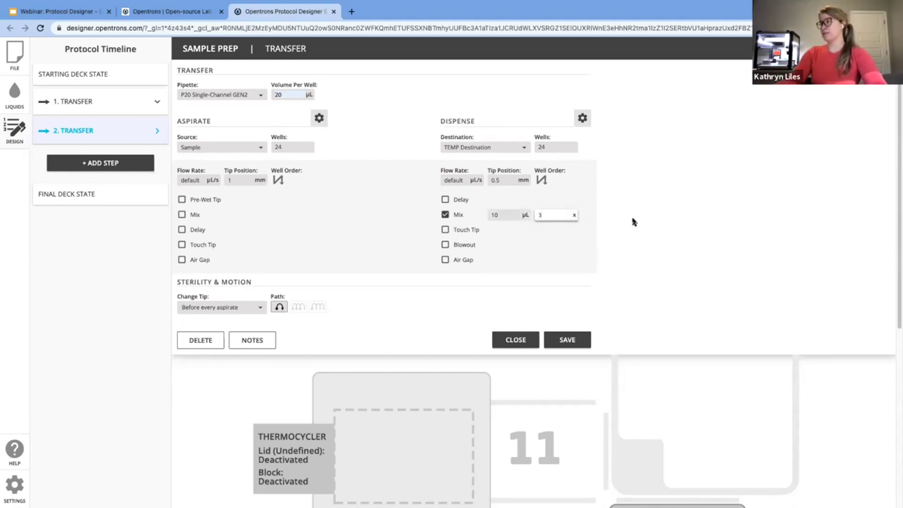
left_click(633, 222)
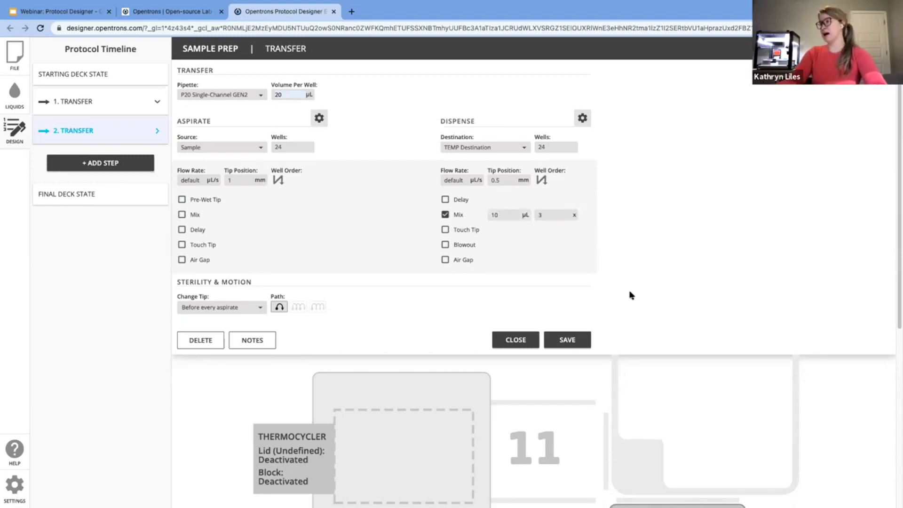
left_click(567, 342)
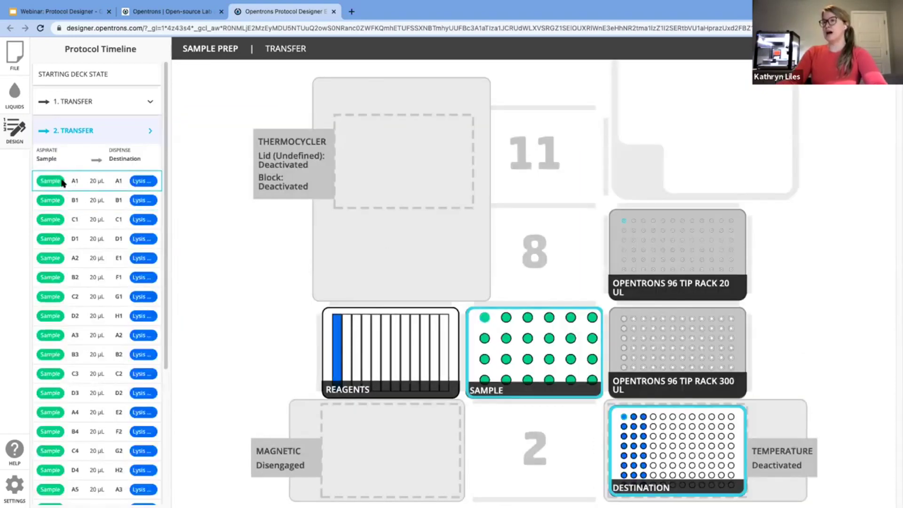
Check the source and destination liquid volumes for the second transfer's first well pair, and collapse the step's details.
mouse_move(56, 183)
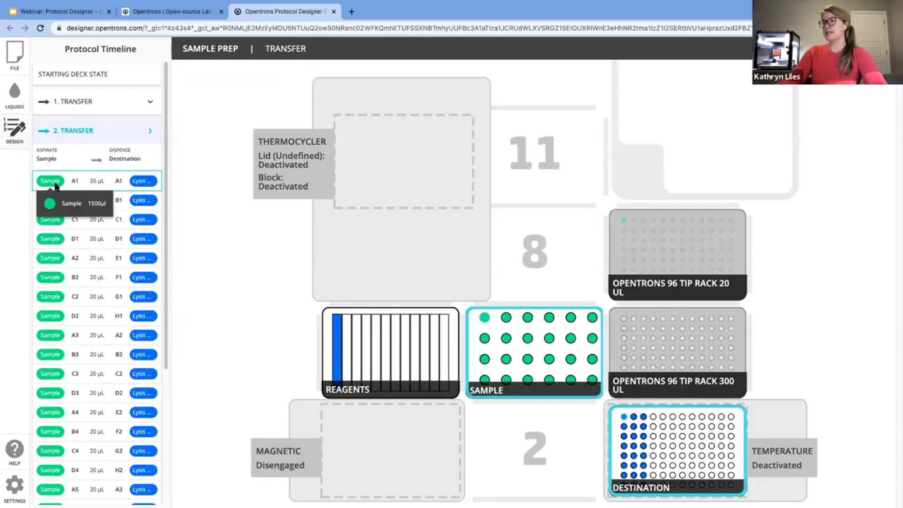
mouse_move(151, 185)
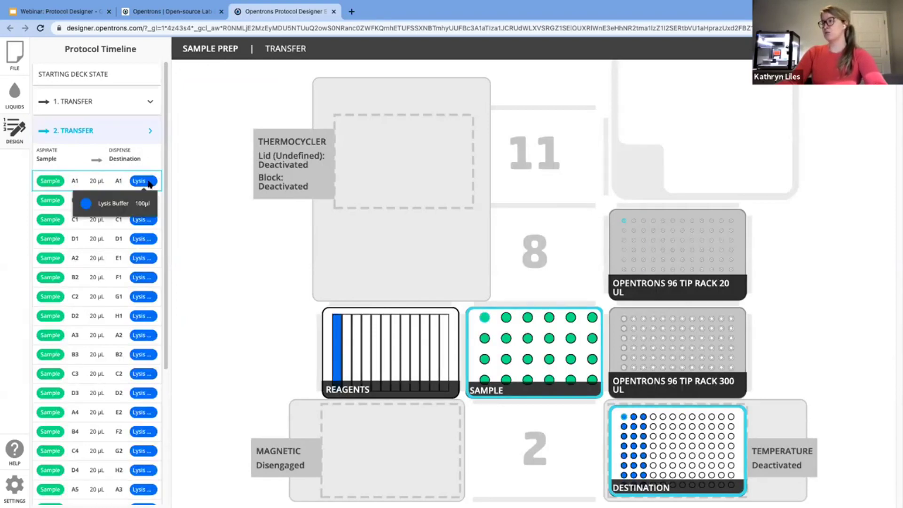
left_click(154, 133)
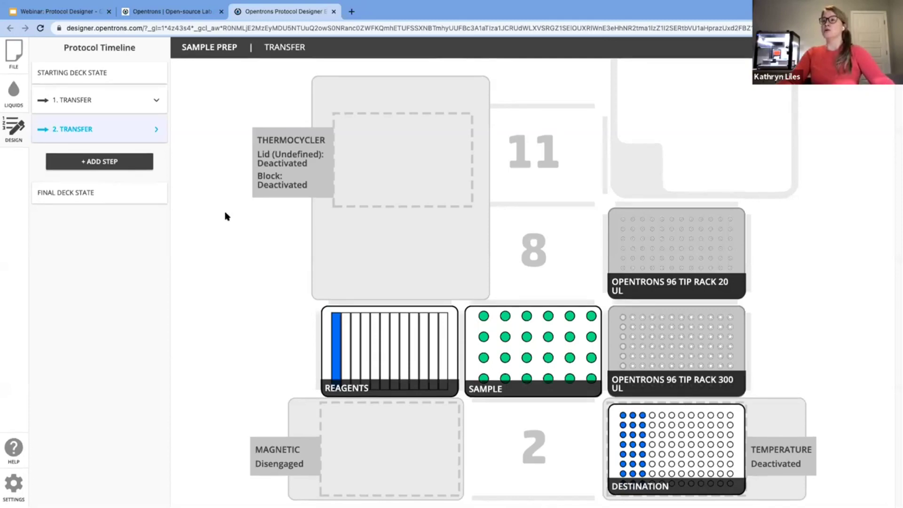
Select both transfer steps for batch editing and review their shared aspirate settings.
mouse_move(113, 114)
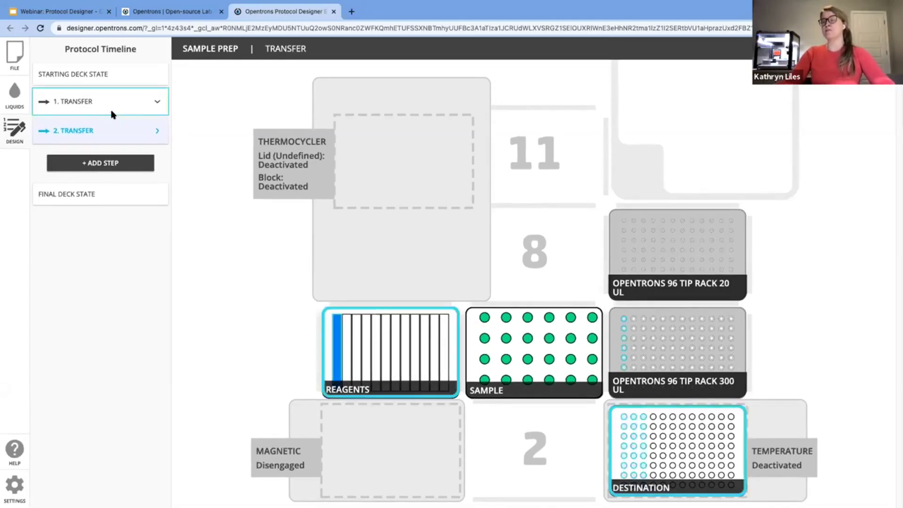
mouse_move(107, 136)
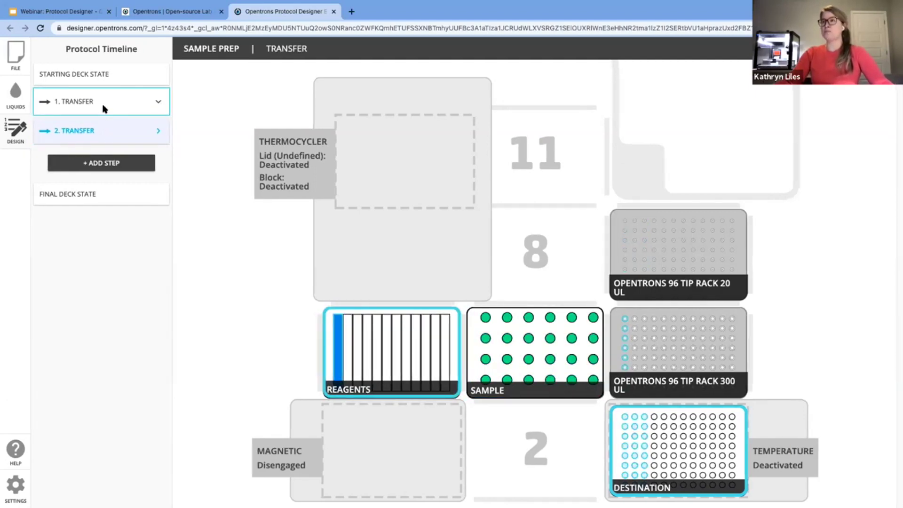
left_click(104, 109, "shift")
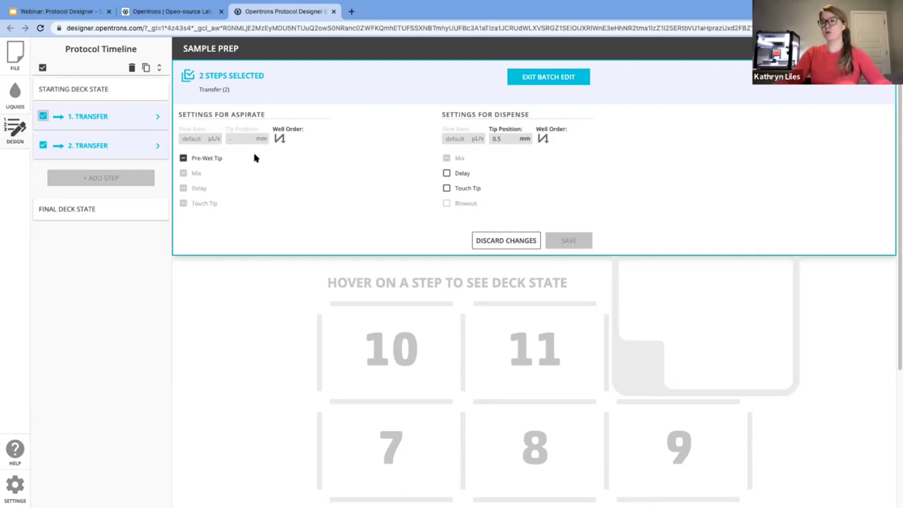
scroll(250, 160, "down", 1)
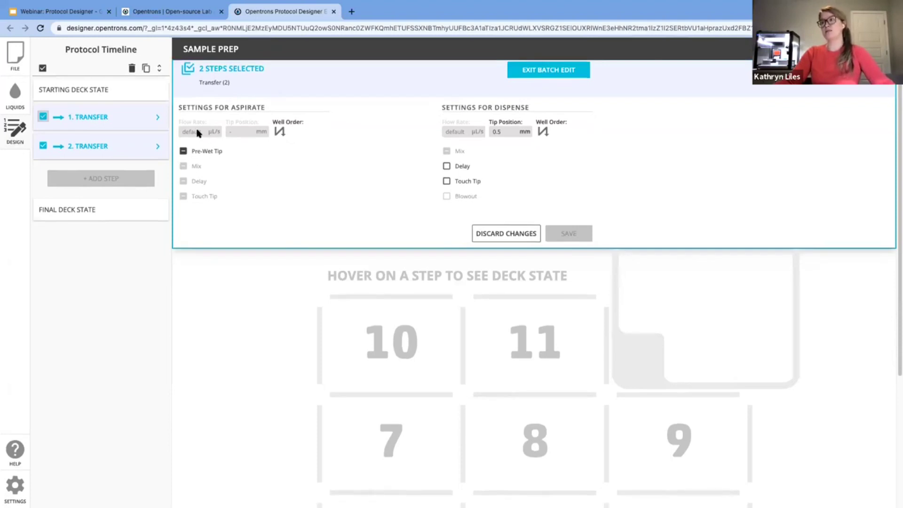
mouse_move(242, 133)
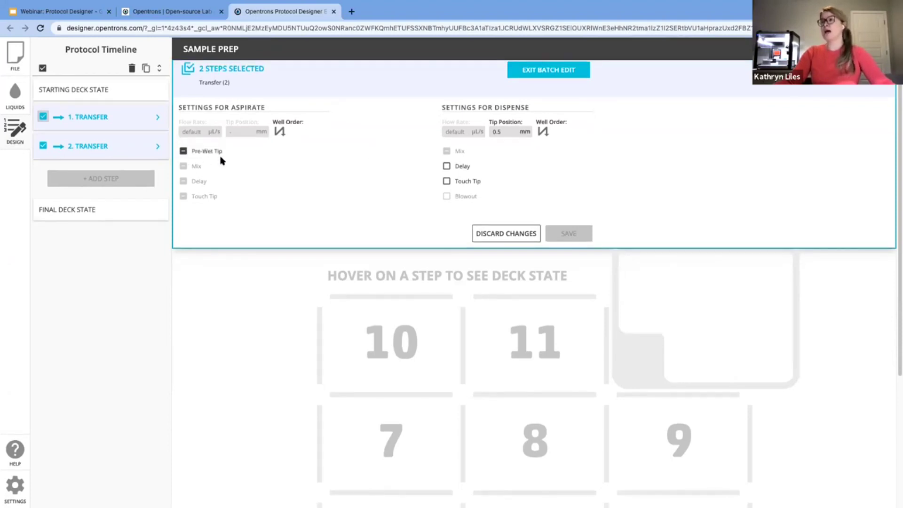
Review the shared aspirate and dispense settings of the two selected transfers, and exit batch edit.
scroll(355, 186, "up", 1)
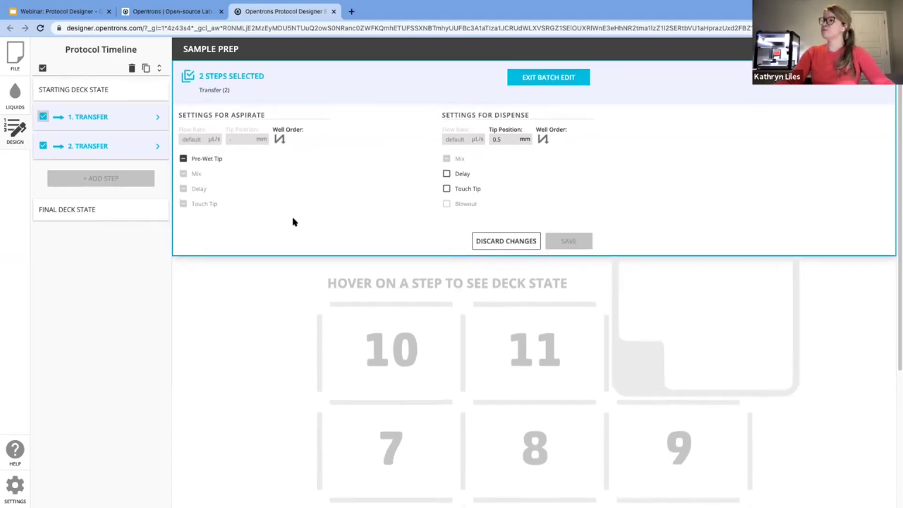
scroll(294, 221, "down", 1)
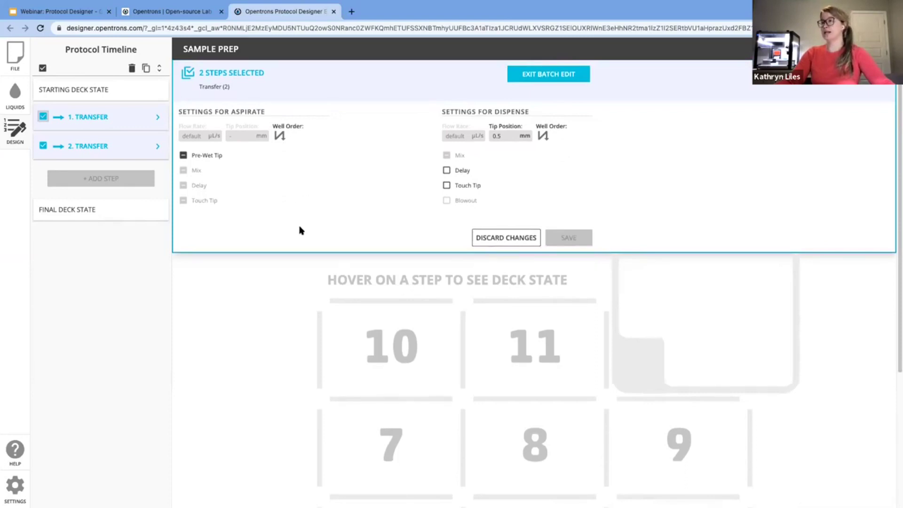
scroll(300, 228, "up", 1)
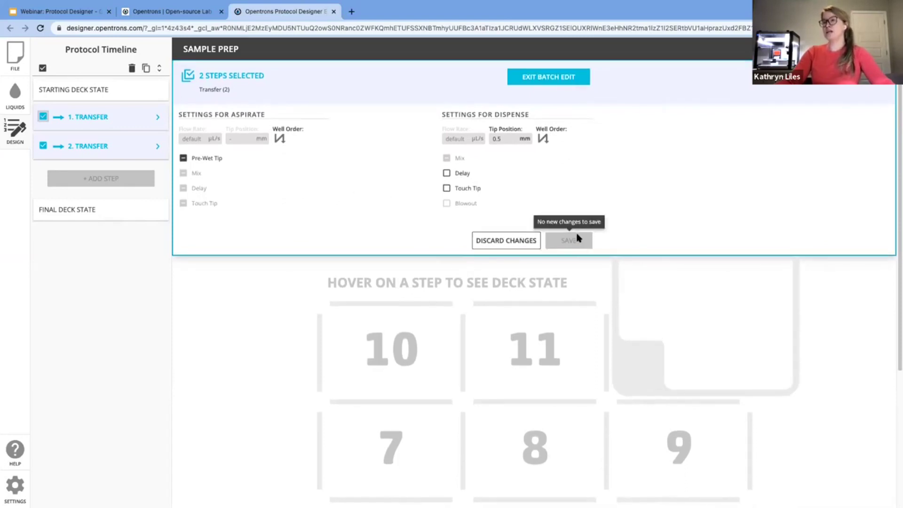
mouse_move(123, 110)
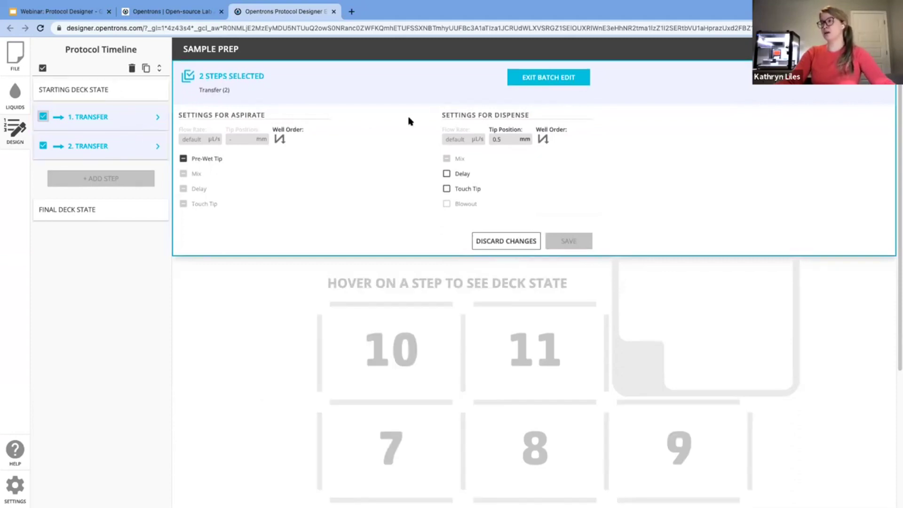
left_click(555, 81)
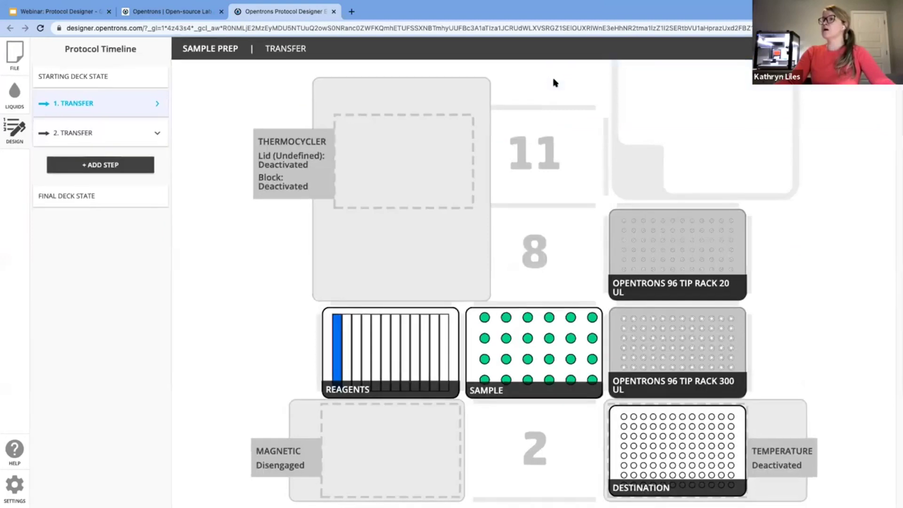
Select both transfer steps together, duplicate them, and collapse the details of the copies.
mouse_move(92, 138)
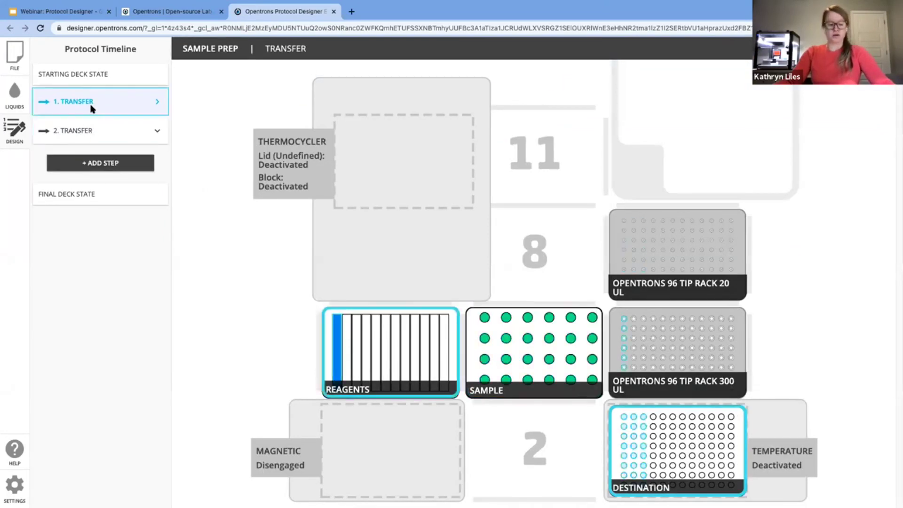
left_click(91, 127, "shift")
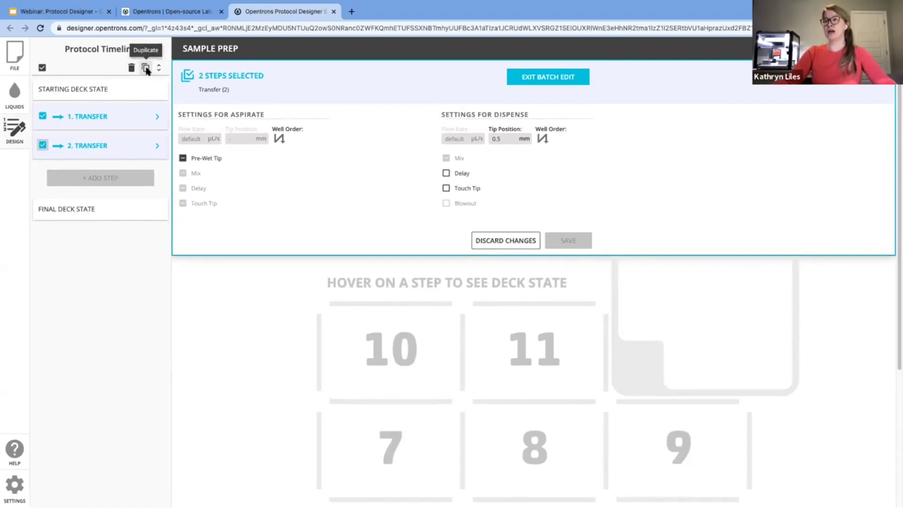
left_click(146, 69)
left_click(153, 292)
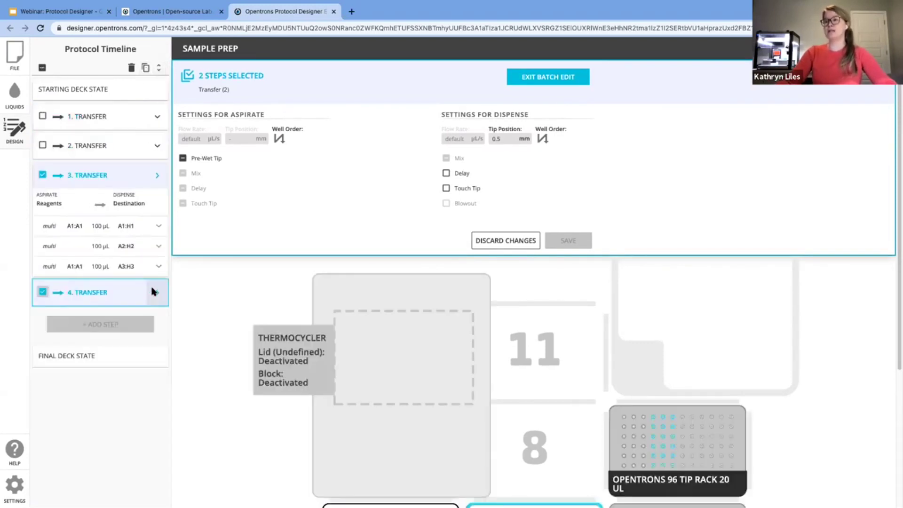
left_click(157, 175)
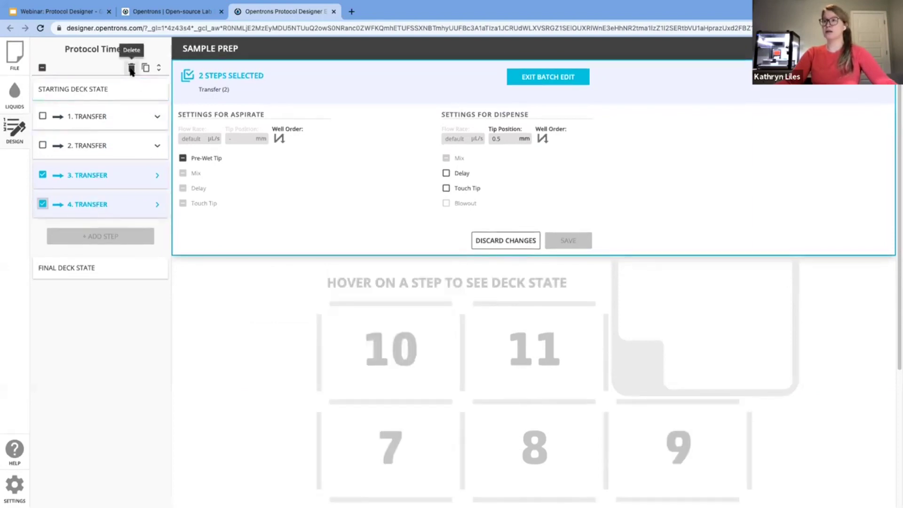
Delete the duplicated third and fourth transfer steps and exit batch edit.
left_click(132, 69)
left_click(618, 169)
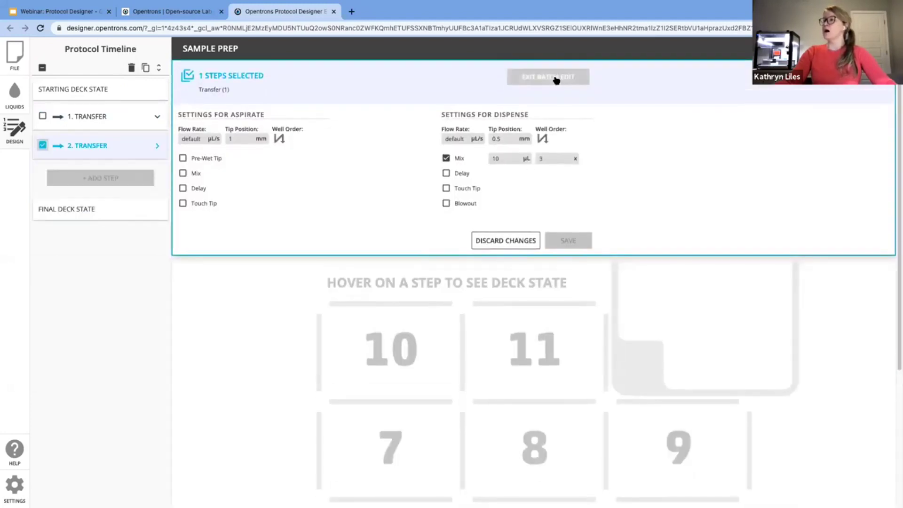
left_click(557, 79)
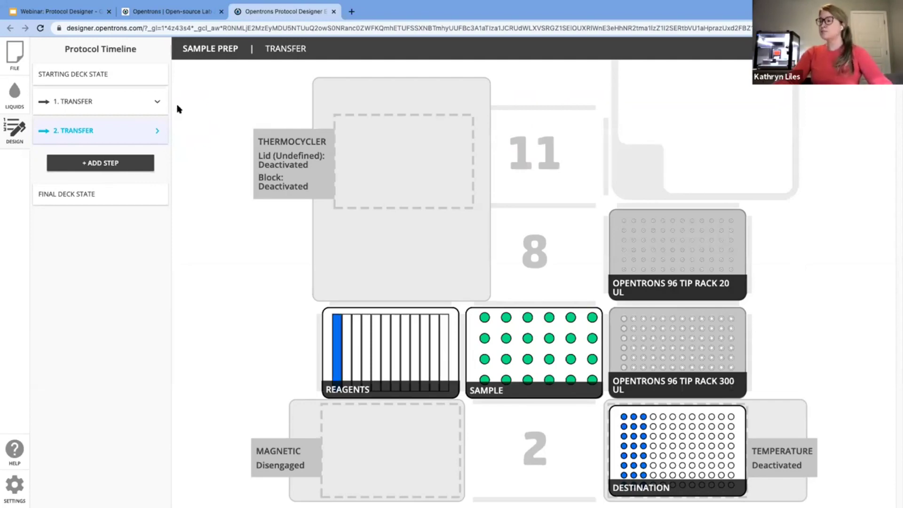
Rename the first transfer step as "Lysis Transfer" in its step notes and save the step.
mouse_move(121, 106)
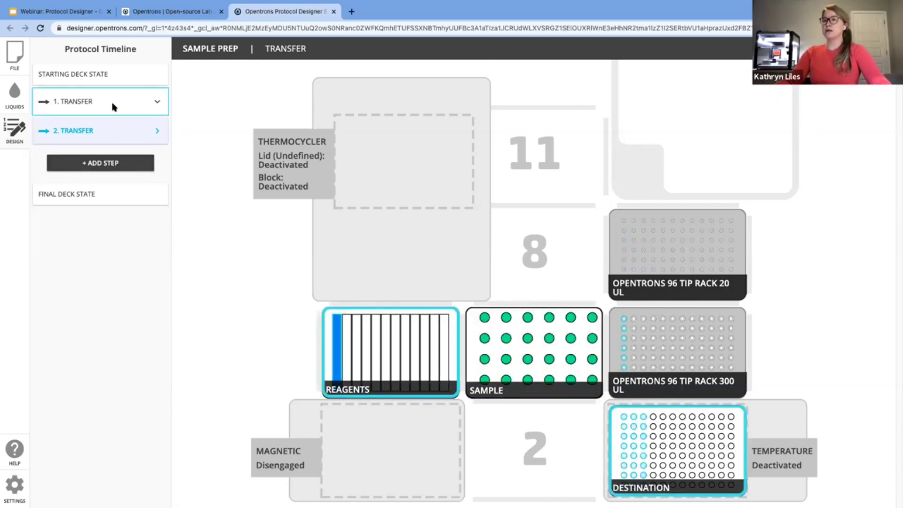
left_click(87, 106)
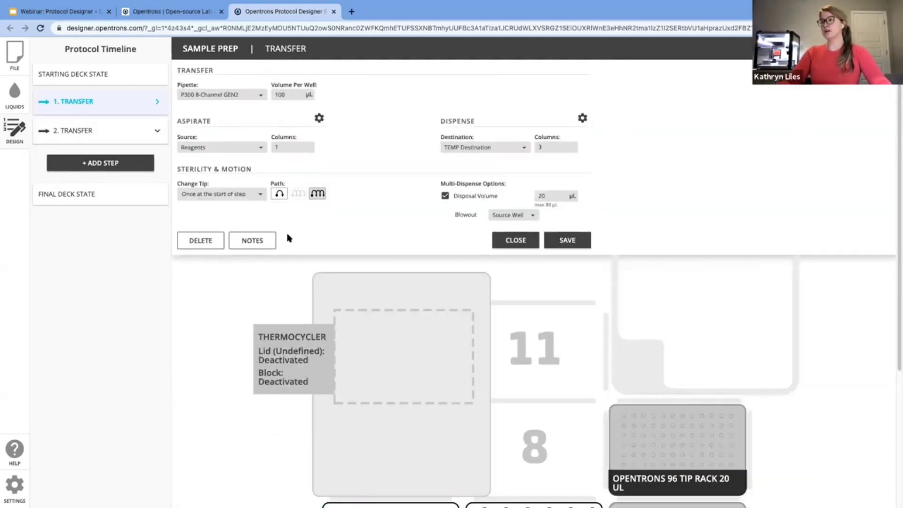
left_click(255, 244)
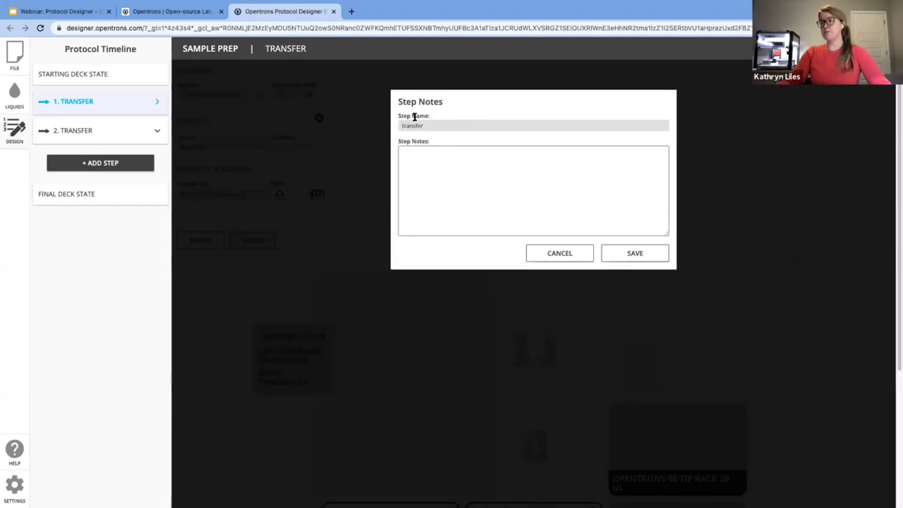
left_click(443, 126)
left_click_drag(442, 126, 393, 128)
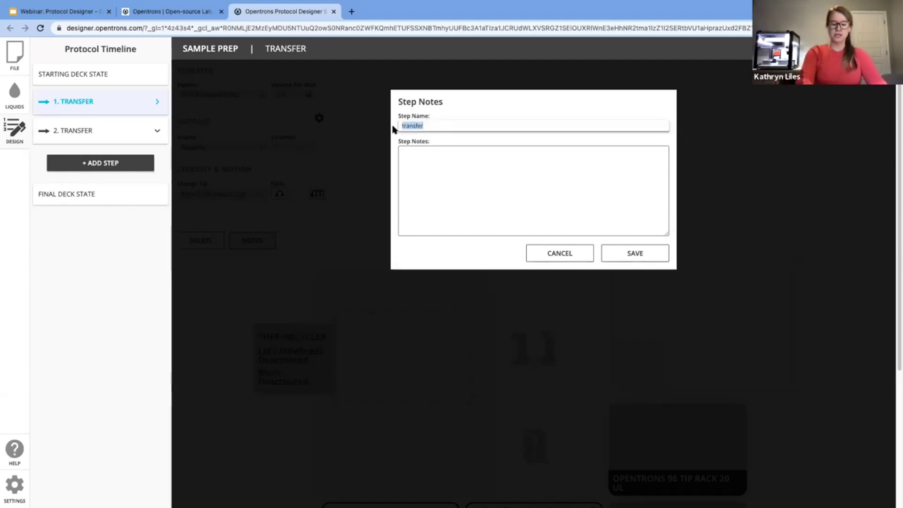
type("Lysis Tr")
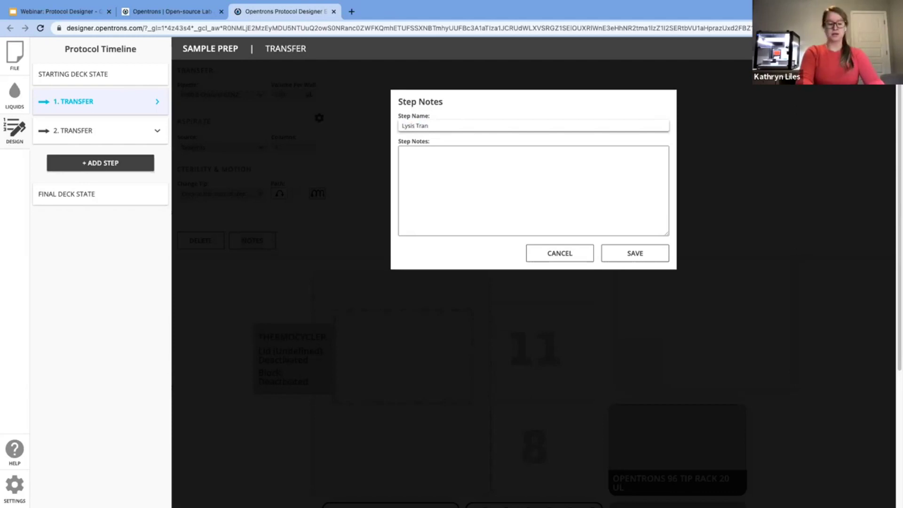
left_click(652, 259)
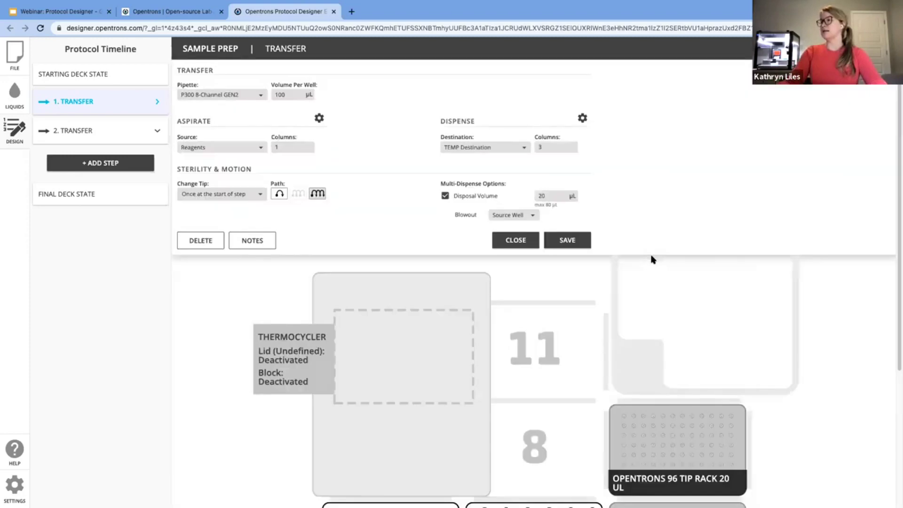
left_click(573, 239)
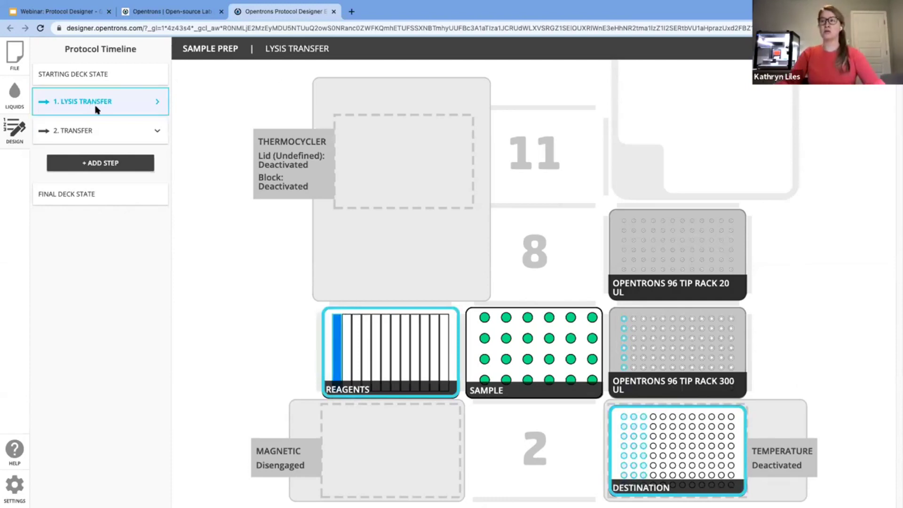
Rename the second transfer step as "Sample Transfer" in its step notes and save the step.
mouse_move(107, 133)
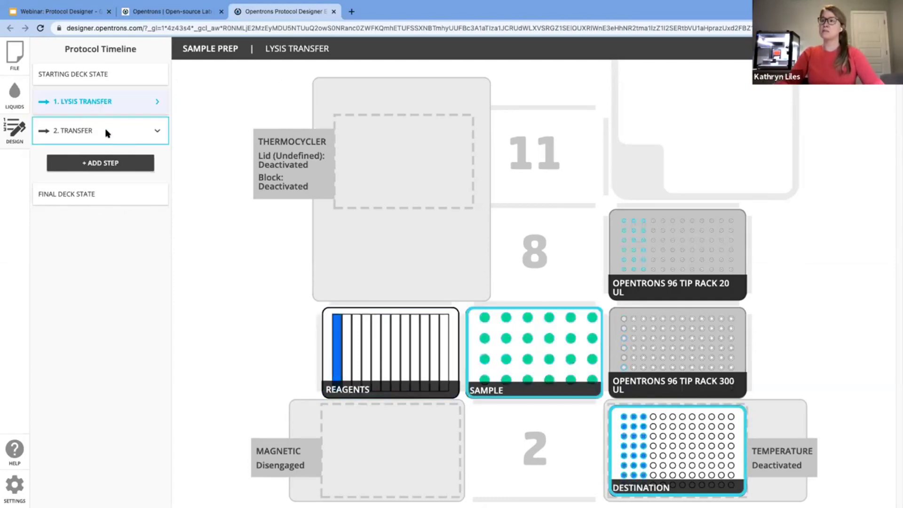
left_click(107, 134)
left_click(253, 228)
left_click_drag(468, 127, 396, 127)
type("Sampoe")
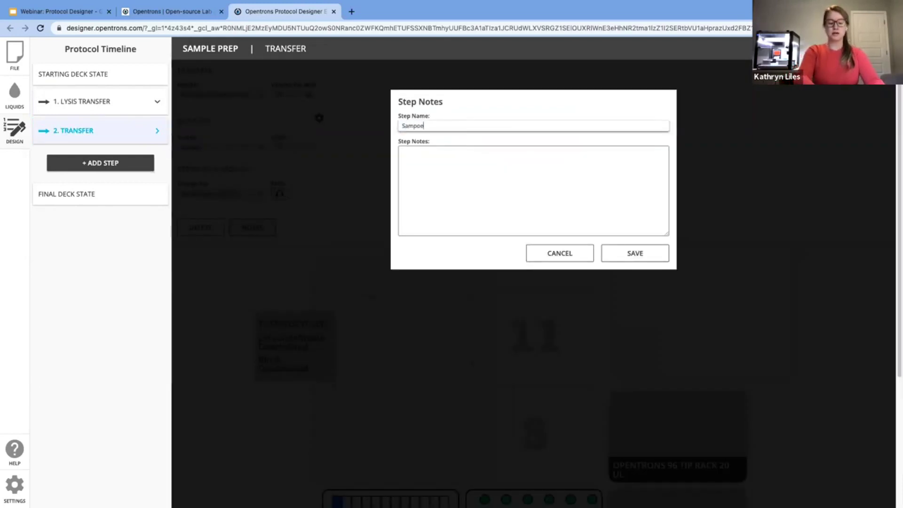
key("BackSpace")
key("BackSpace")
type("le")
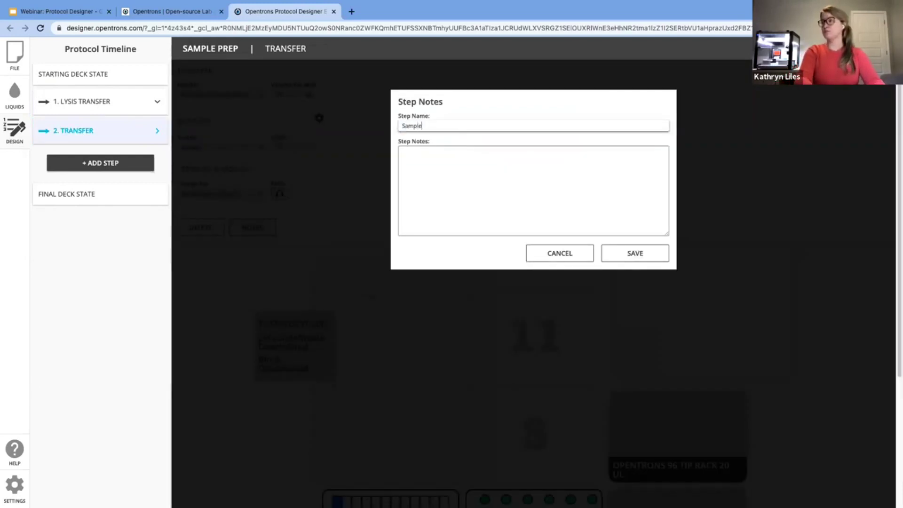
type(" Transfer")
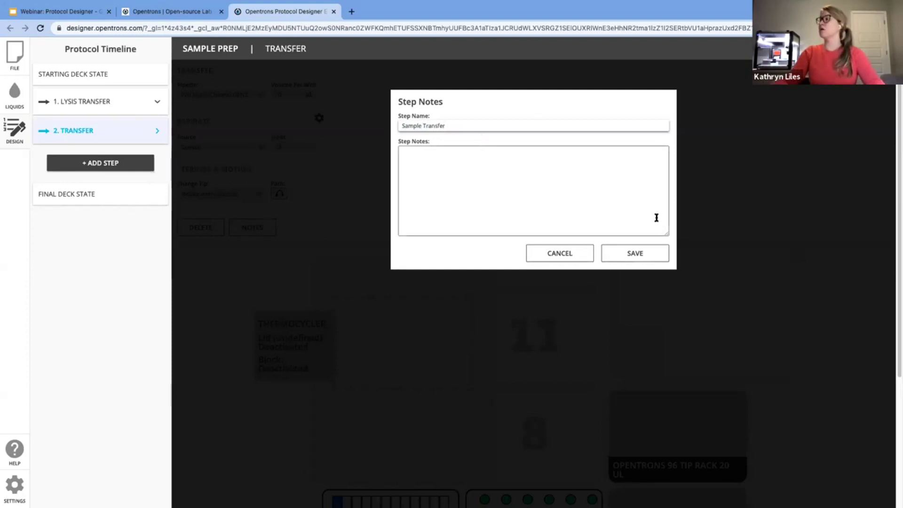
left_click(661, 260)
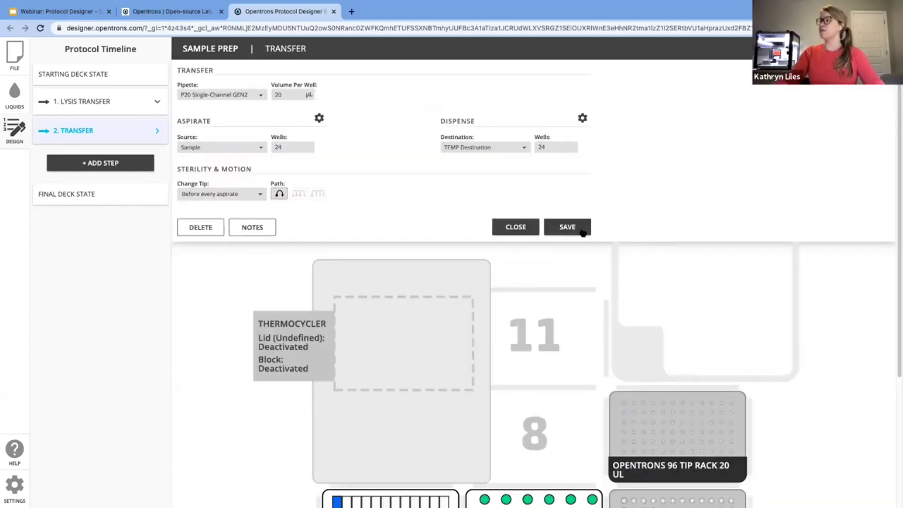
left_click(580, 232)
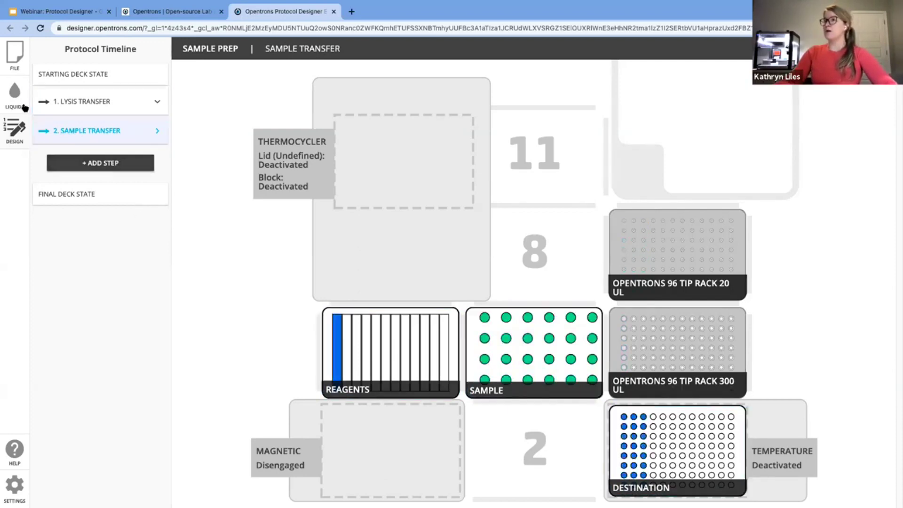
Open the protocol's file details and review its pipettes and modules.
left_click(16, 64)
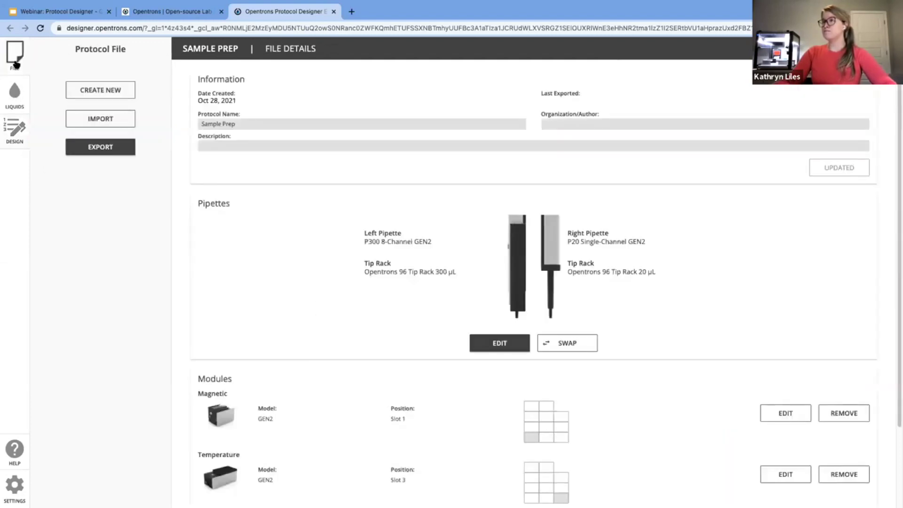
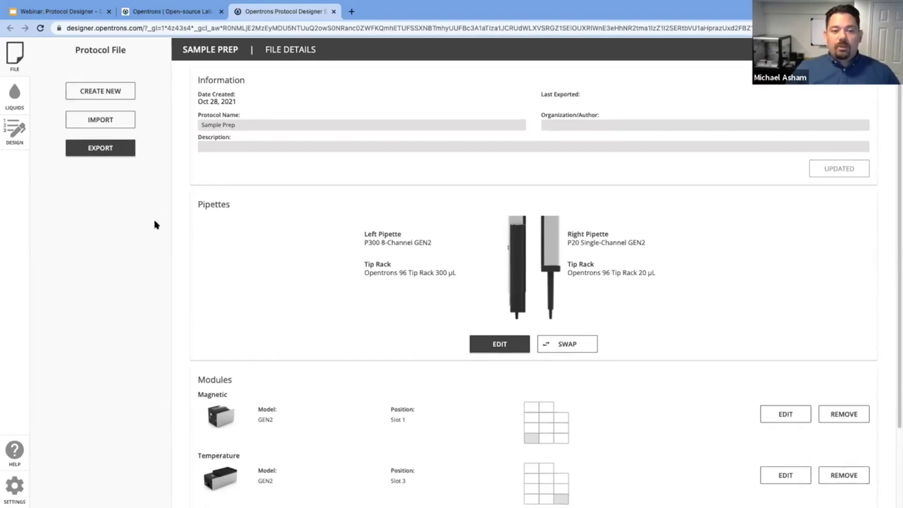
scroll(330, 256, "down", 3)
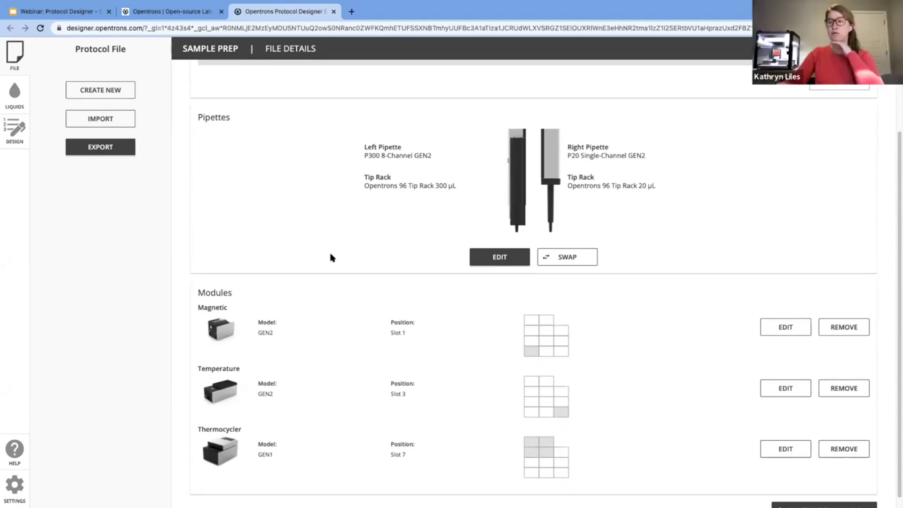
scroll(320, 249, "down", 1)
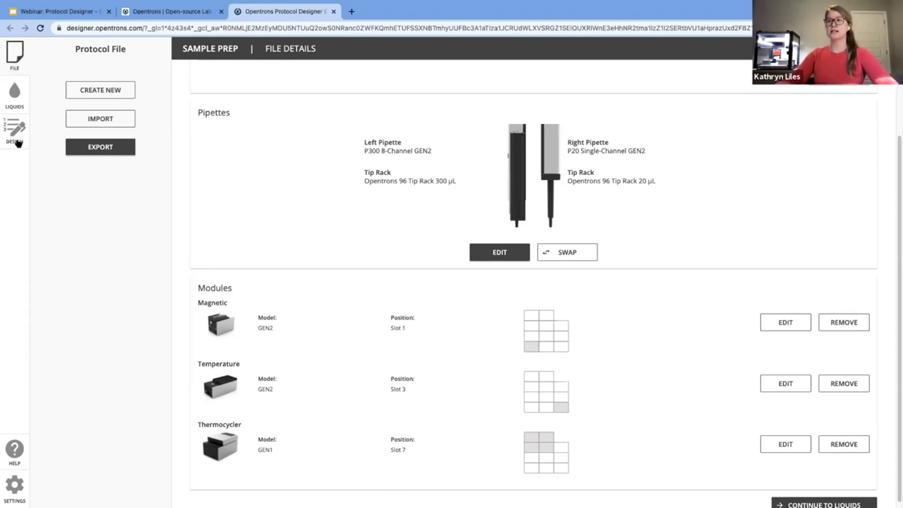
Add a pause until told to resume with the message "Add a seal to the plate in the thermal cycler.", save it and collapse its details.
left_click(18, 143)
left_click(105, 163)
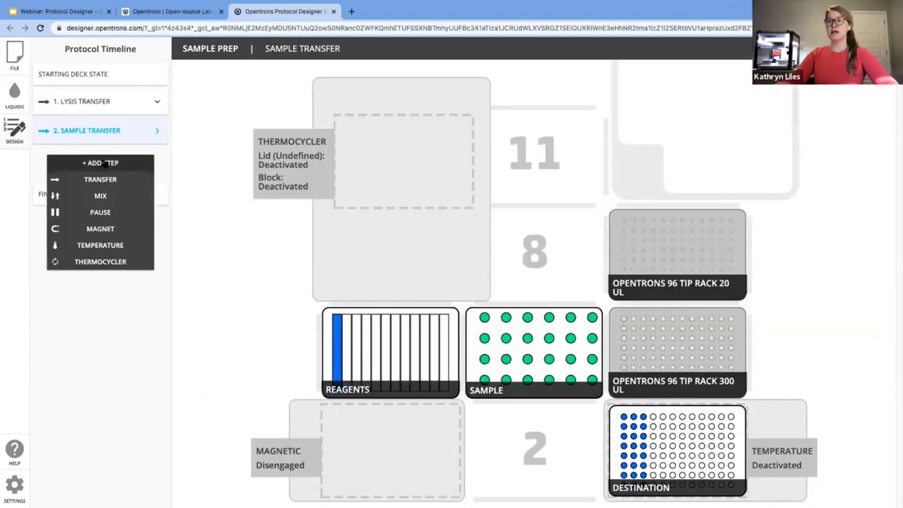
left_click(101, 212)
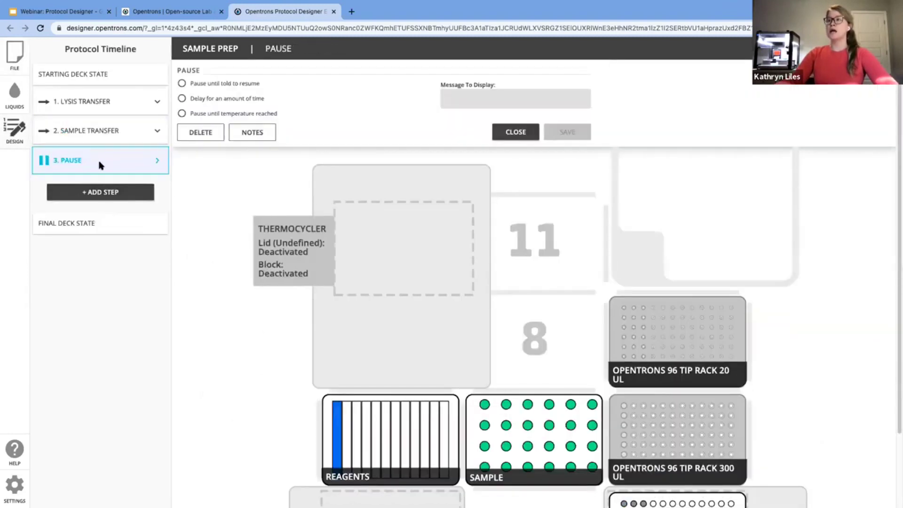
left_click(182, 83)
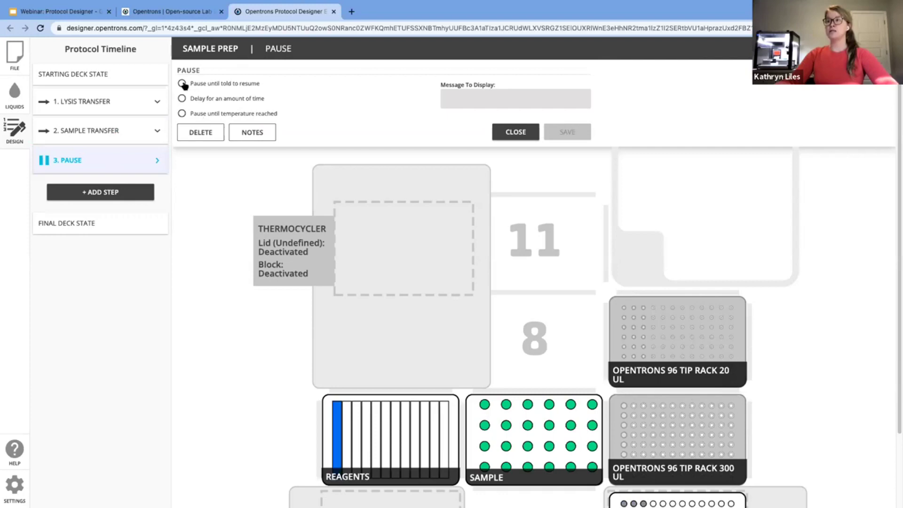
left_click(484, 96)
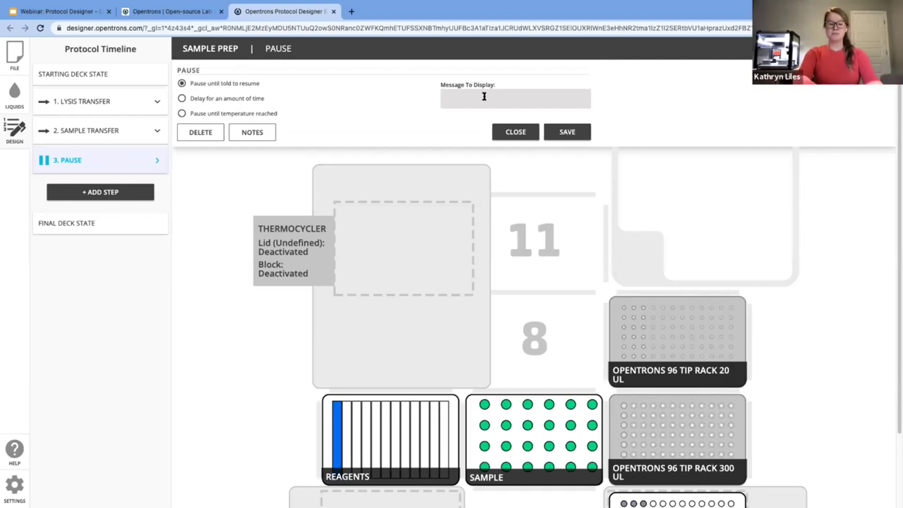
type("Add a seal to the plate in the thermal cycler.")
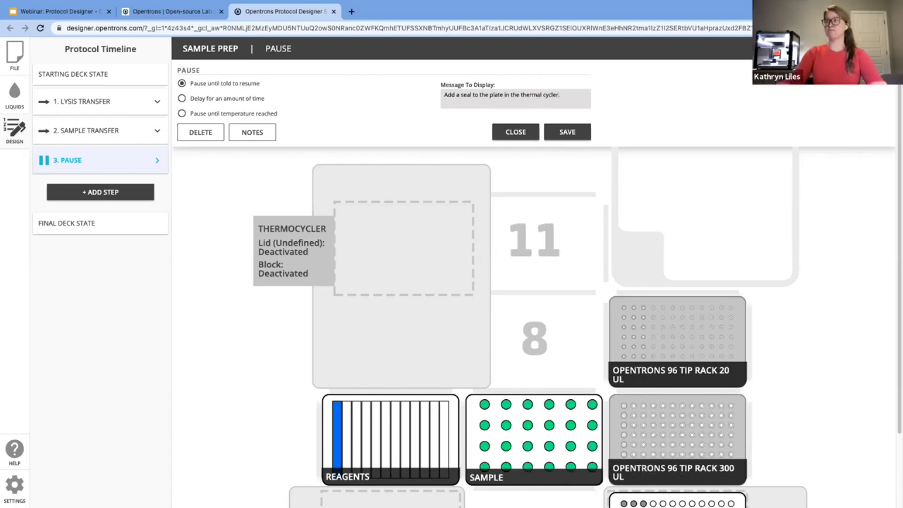
left_click(569, 131)
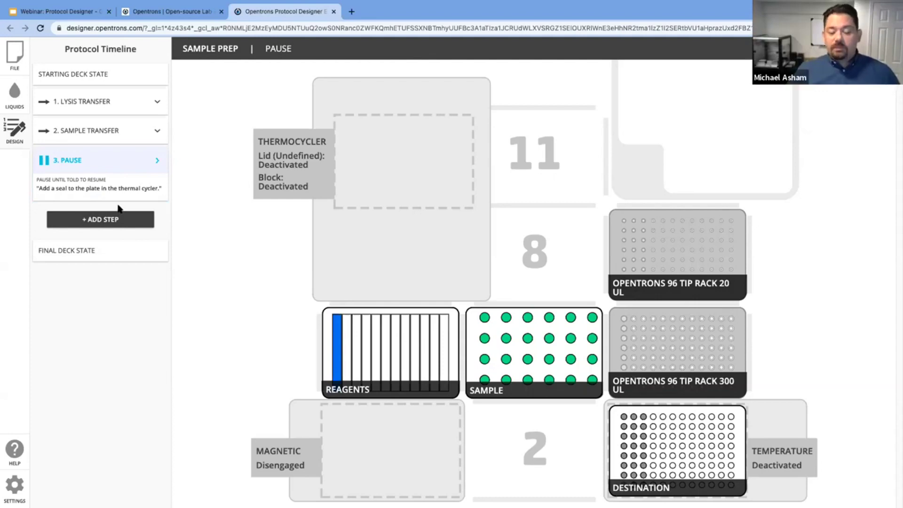
left_click(157, 162)
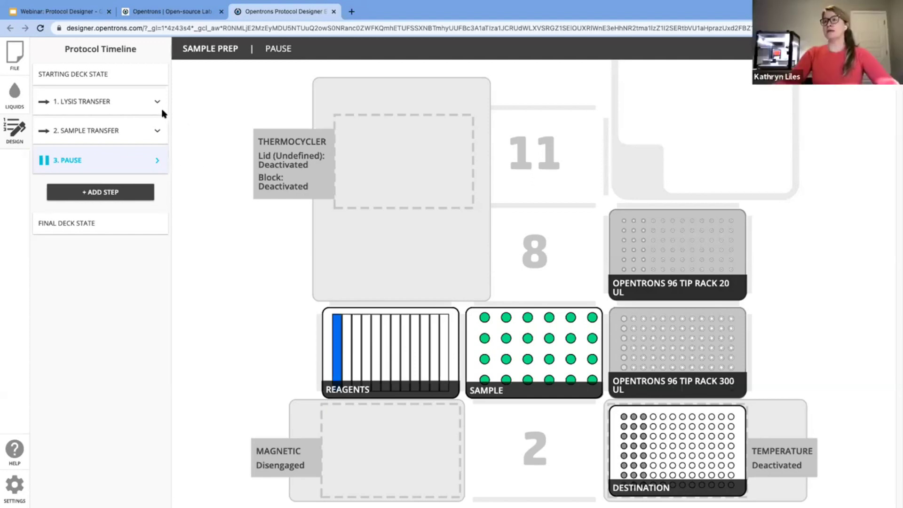
Set the Lysis Transfer's aspirate tip position to a custom height of 12 mm.
left_click(133, 110)
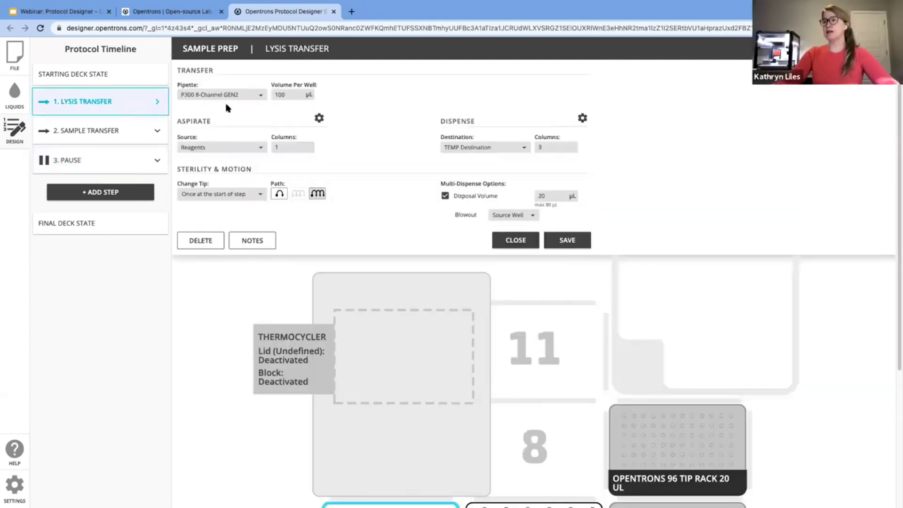
left_click(318, 119)
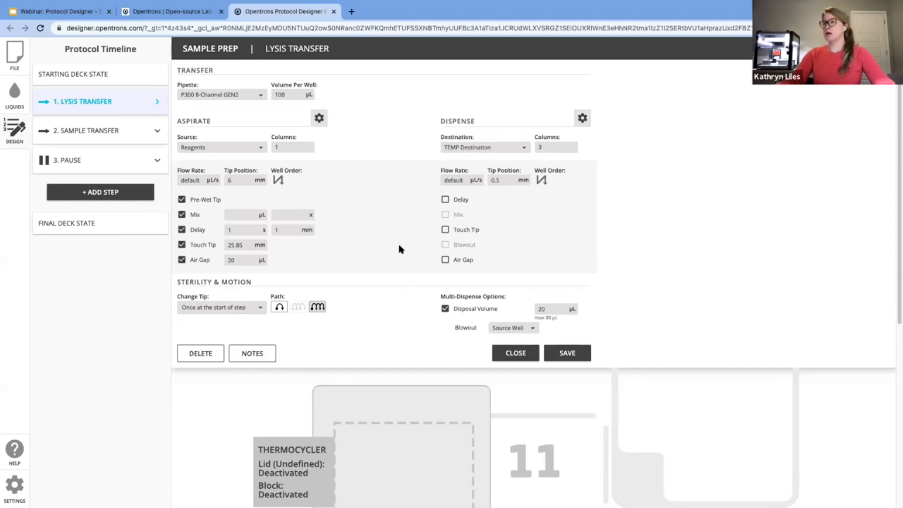
mouse_move(253, 176)
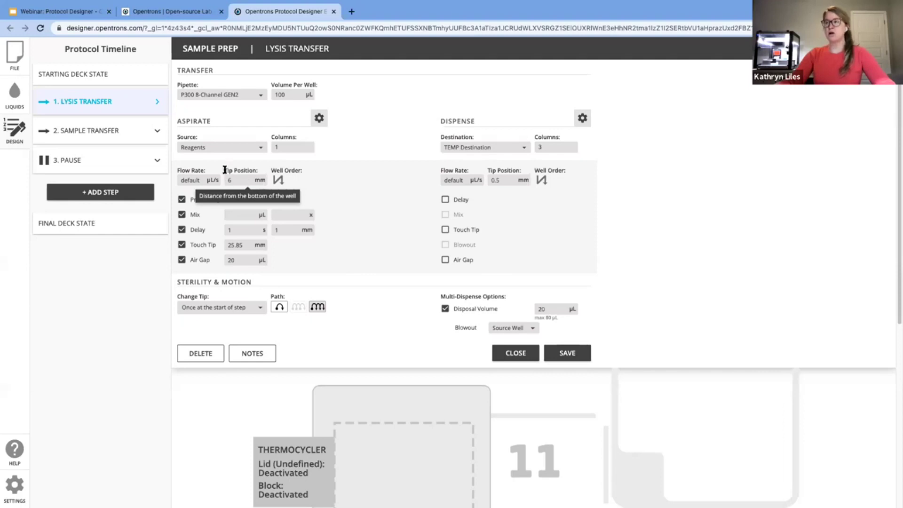
left_click_drag(225, 170, 270, 173)
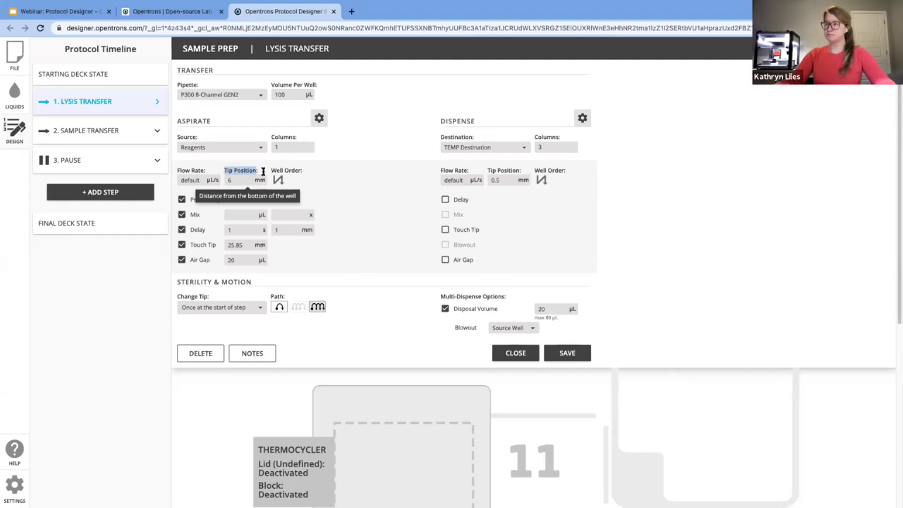
left_click(254, 181)
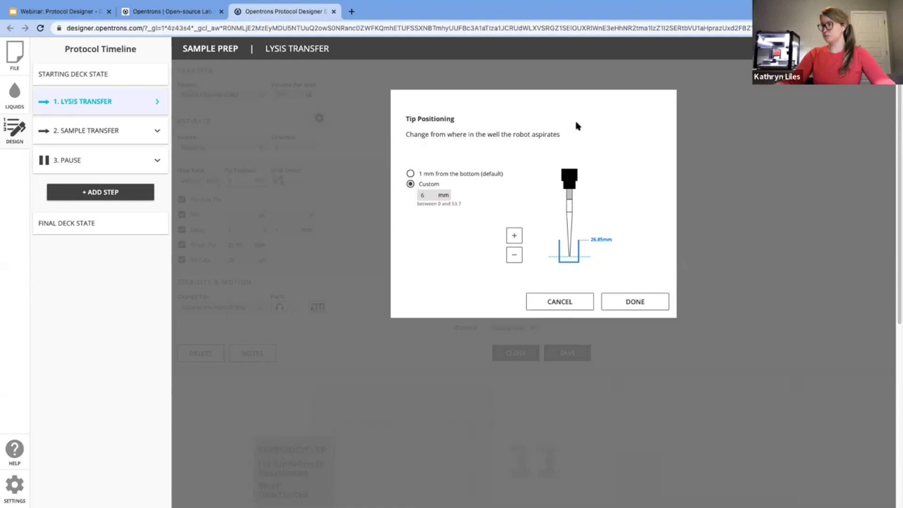
left_click(438, 175)
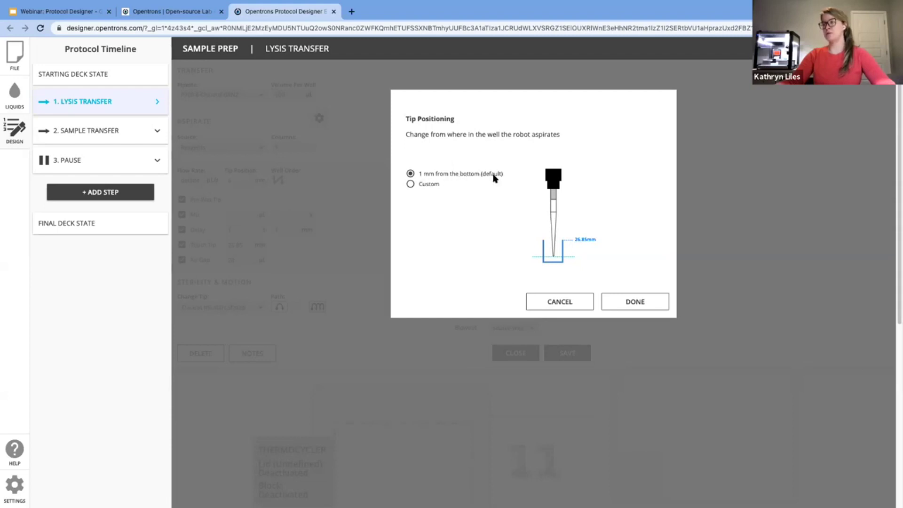
left_click(432, 185)
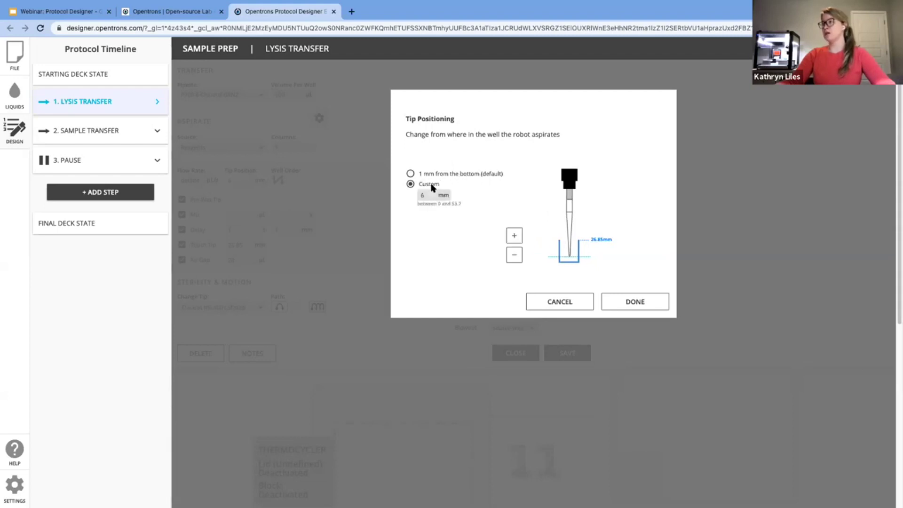
left_click(512, 237)
left_click(512, 237)
left_click(512, 236)
left_click(512, 237)
left_click(512, 237)
left_click(512, 237)
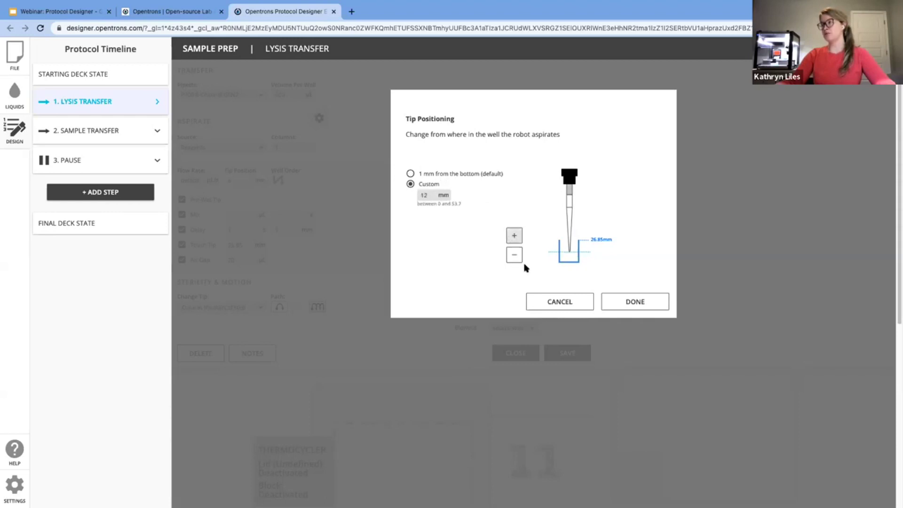
Lower the Lysis Transfer's custom aspirate tip position to 5 mm and save the step.
left_click(516, 257)
left_click(515, 257)
left_click(515, 257)
left_click(516, 257)
left_click(515, 257)
left_click(516, 257)
left_click(515, 255)
left_click(516, 254)
left_click(514, 235)
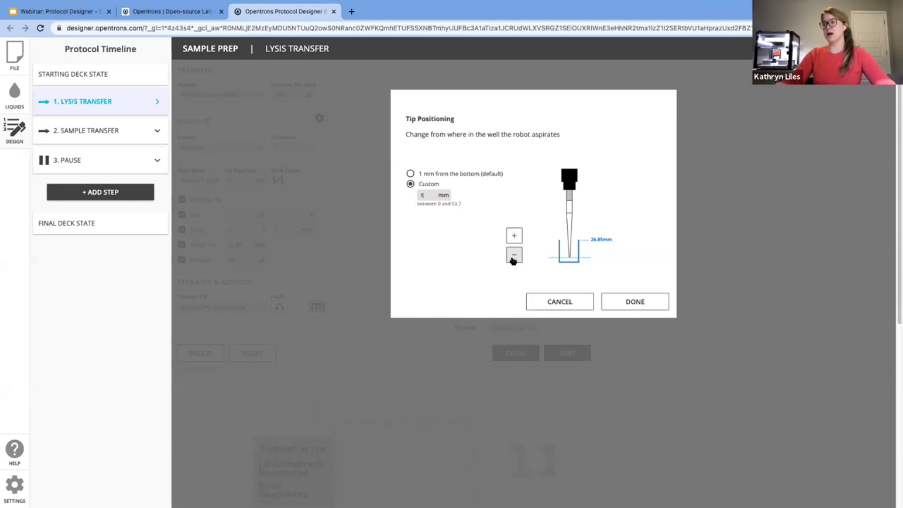
left_click(635, 303)
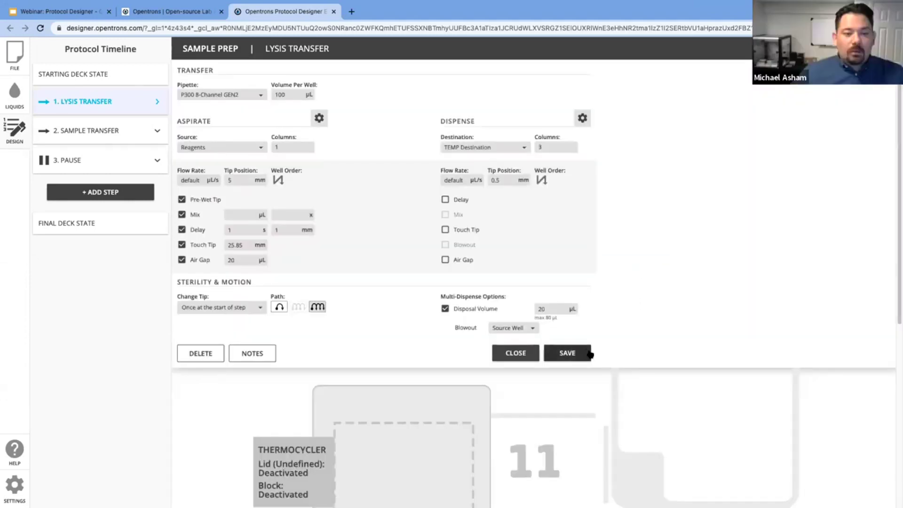
left_click(572, 355)
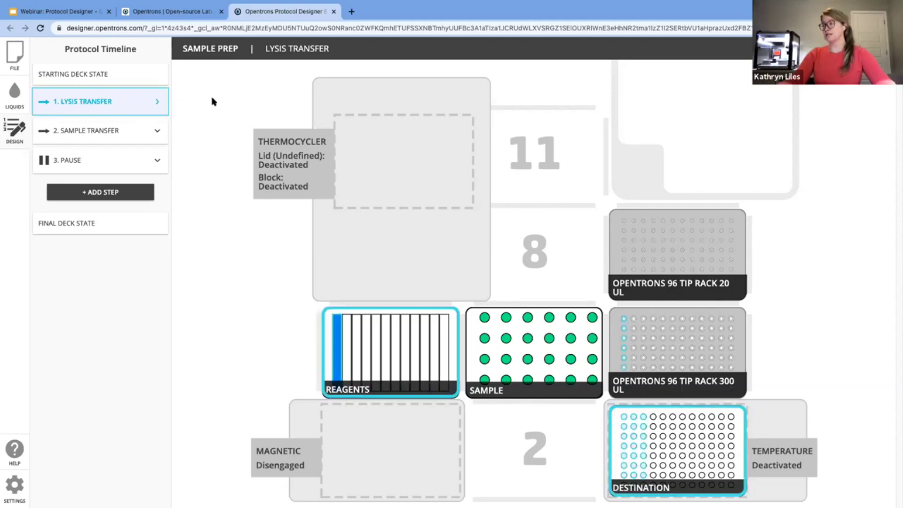
Reopen the Lysis Transfer, check its destination column selection on the temperature module's plate, and save the step.
left_click(127, 100)
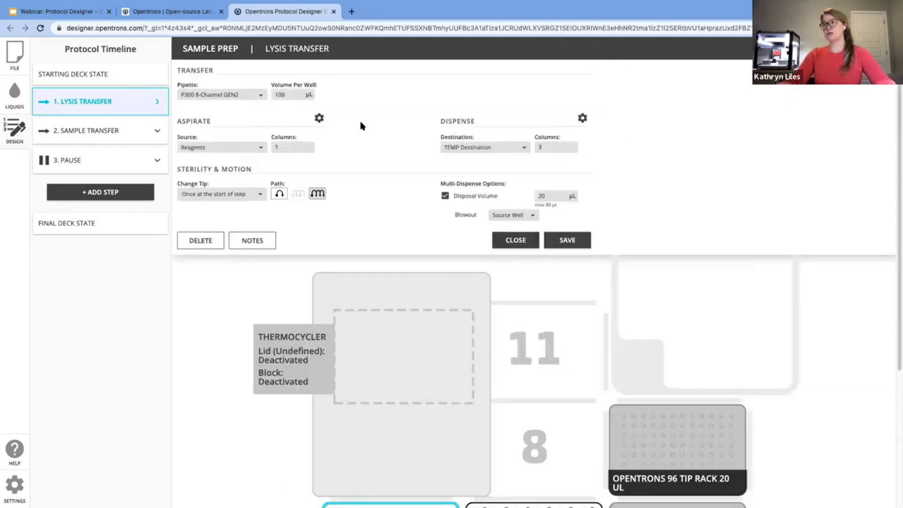
left_click(560, 151)
left_click_drag(404, 138, 474, 284)
left_click(616, 106)
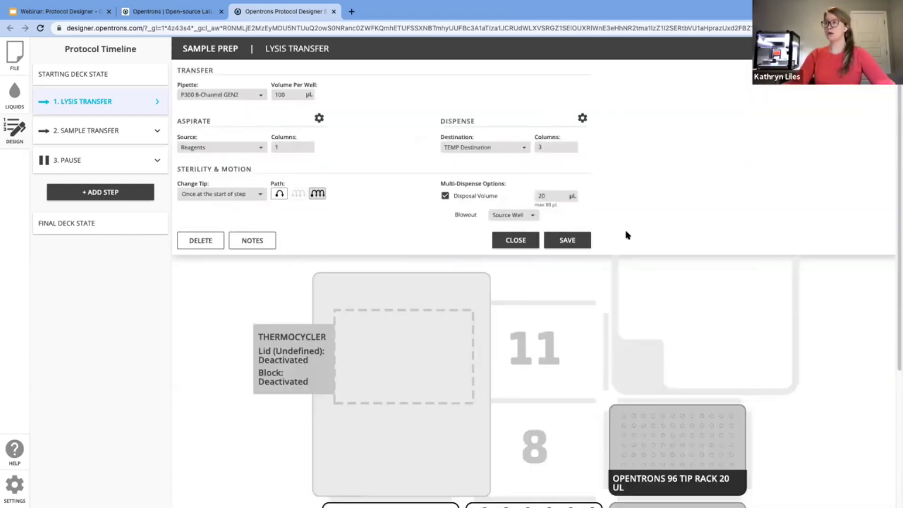
left_click(581, 243)
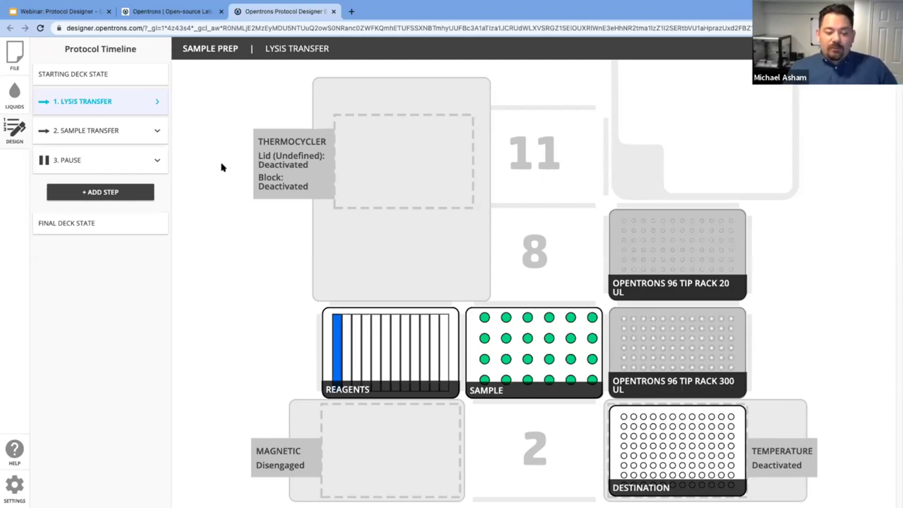
Review the Lysis Transfer's advanced aspirate and dispense settings, leaving the step without editing.
mouse_move(125, 105)
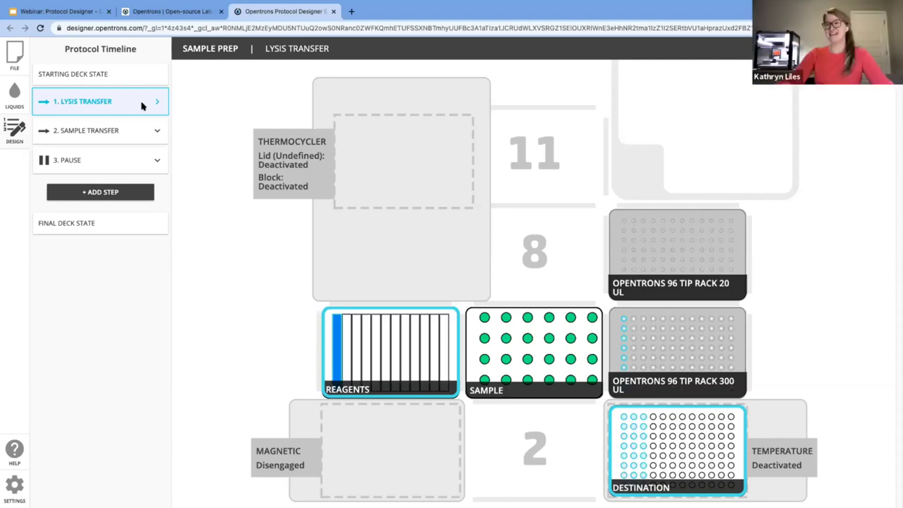
left_click(128, 107)
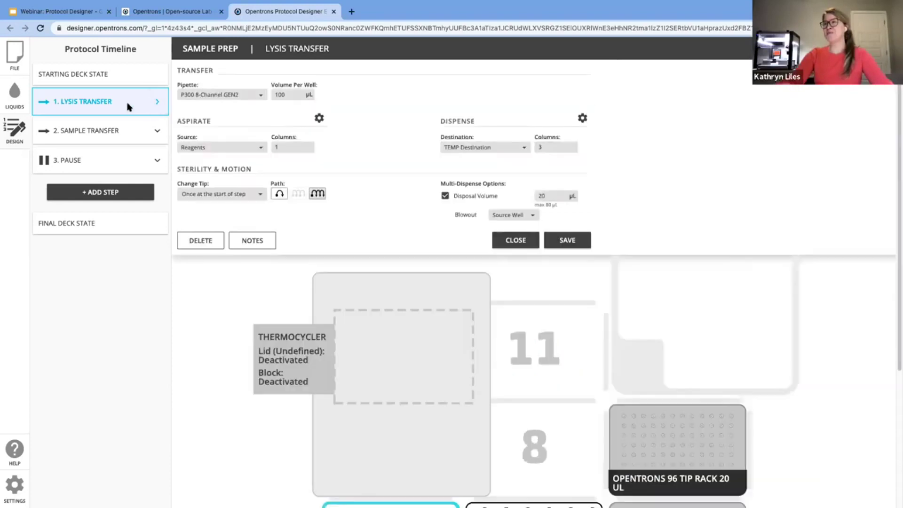
left_click(319, 119)
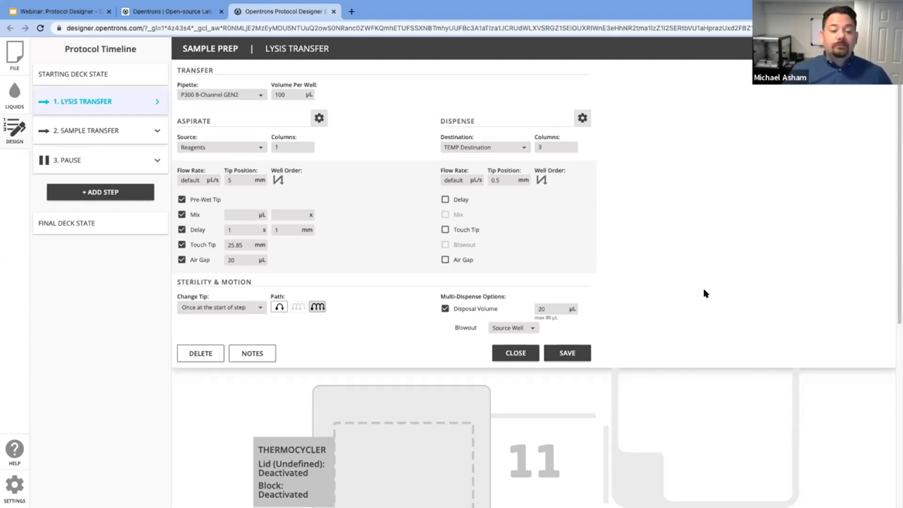
scroll(705, 316, "down", 1)
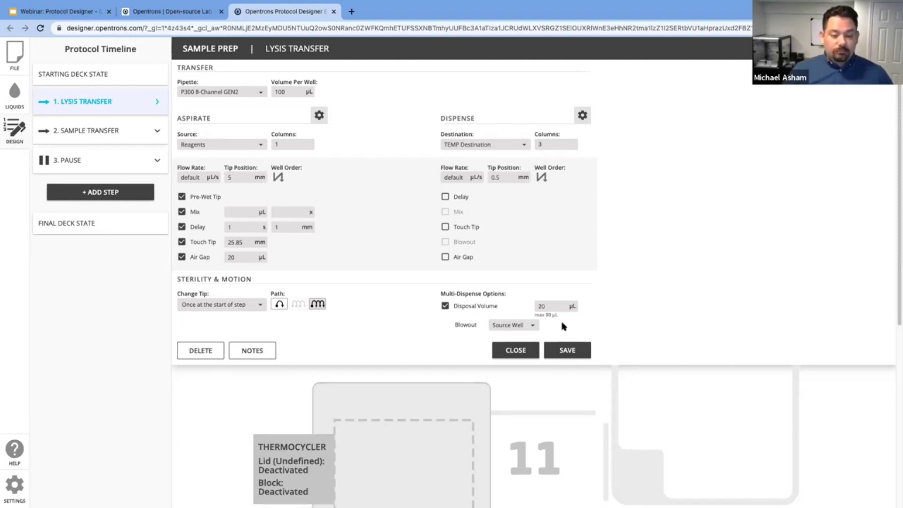
left_click(516, 350)
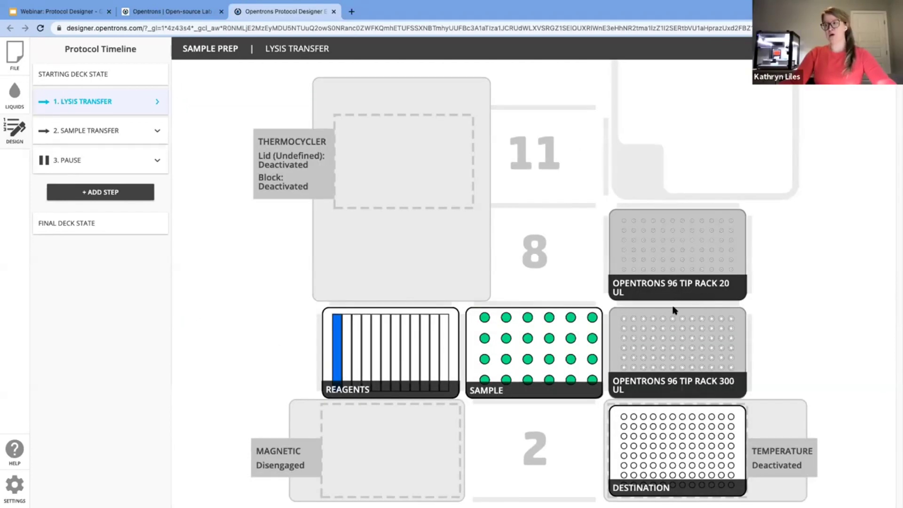
Set the Lysis Transfer's custom aspirate tip position to 8 mm and save the step.
mouse_move(555, 356)
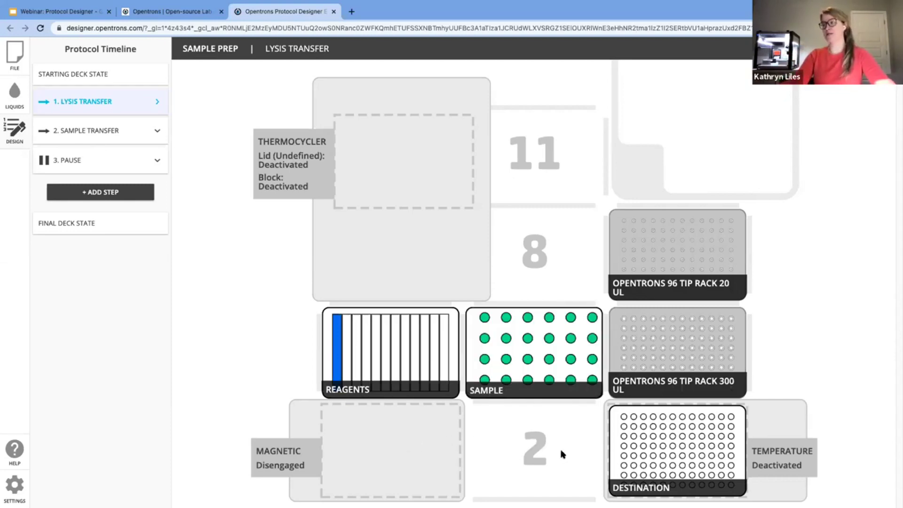
mouse_move(522, 398)
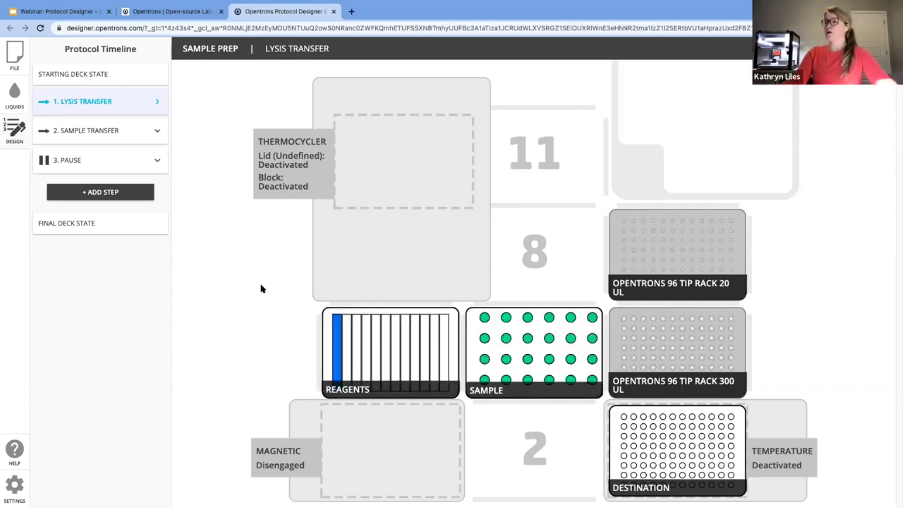
mouse_move(152, 123)
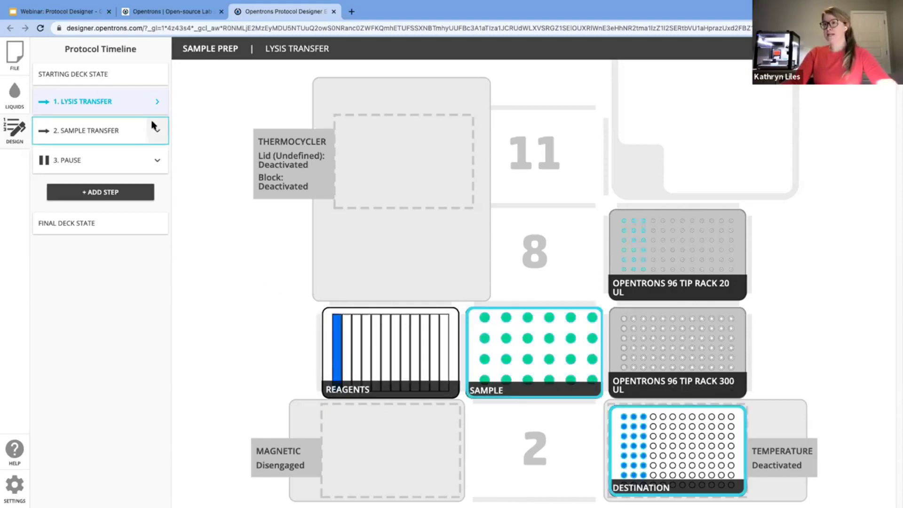
left_click(113, 109)
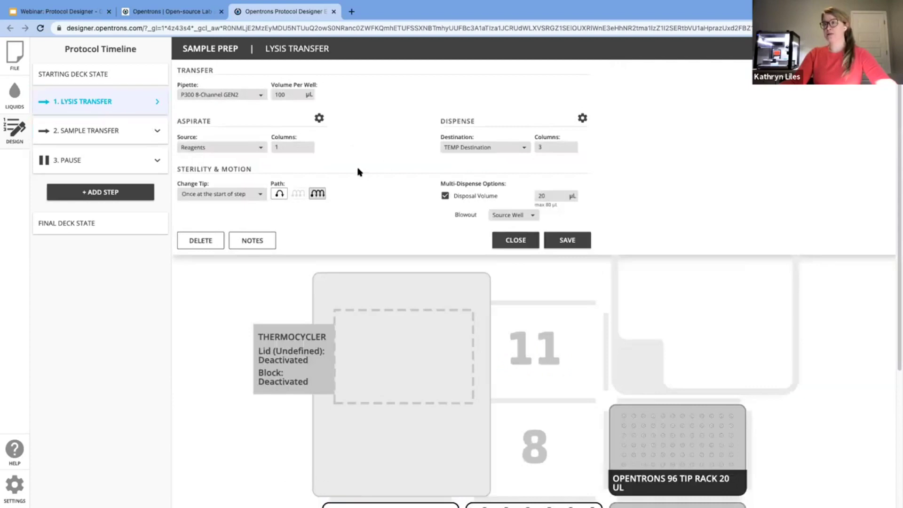
left_click(318, 117)
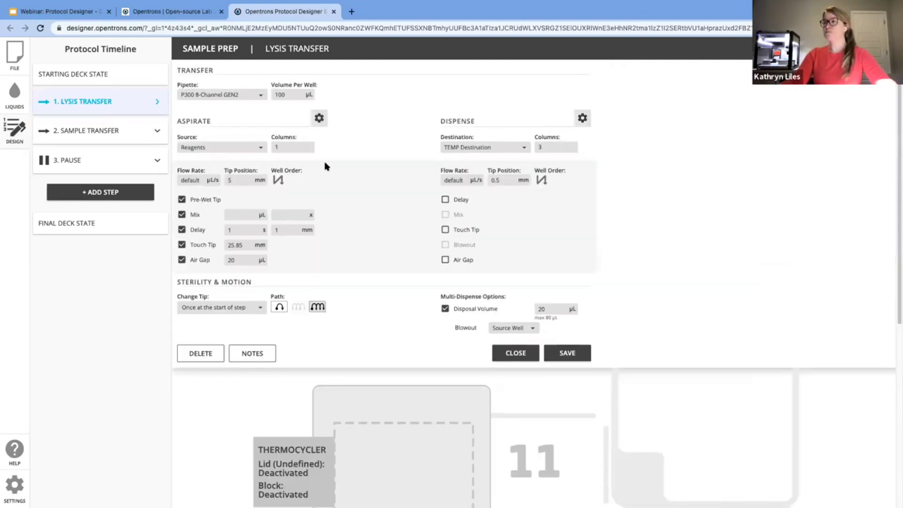
left_click(254, 184)
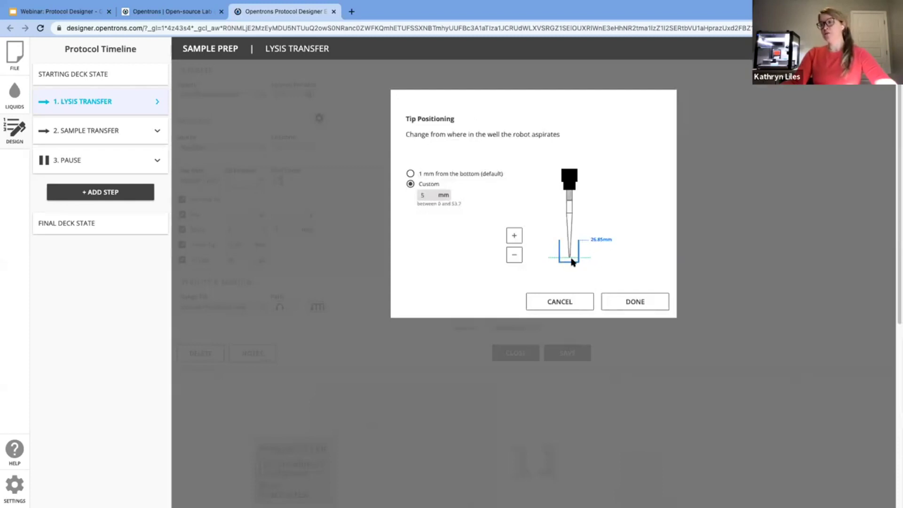
left_click(449, 174)
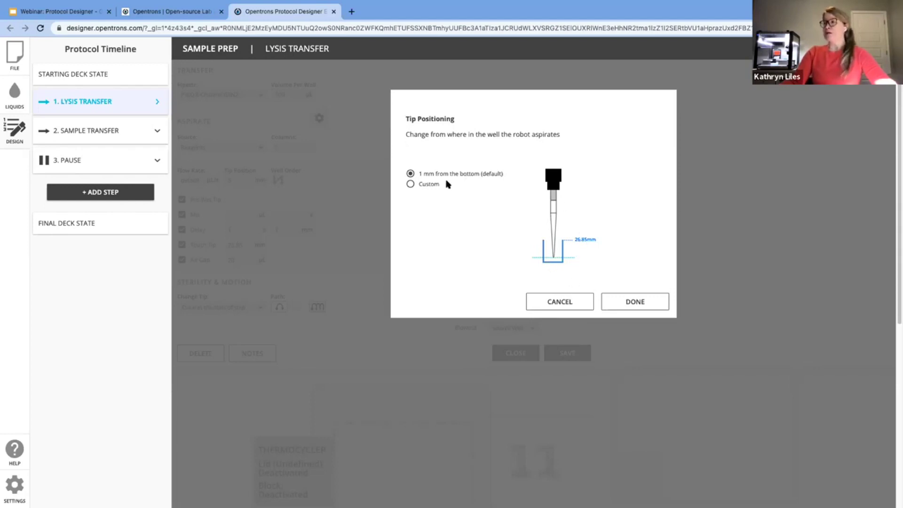
left_click(425, 184)
left_click(512, 236)
left_click(513, 237)
left_click(513, 236)
left_click(517, 258)
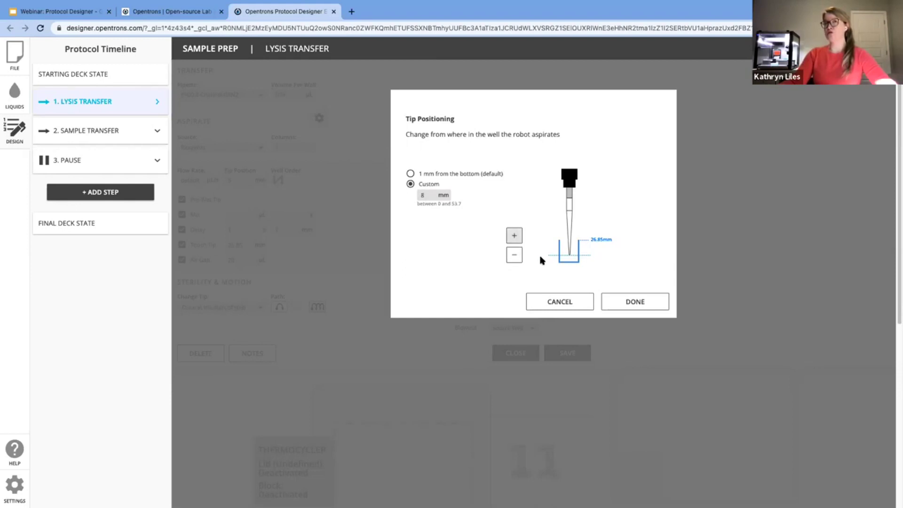
left_click(621, 303)
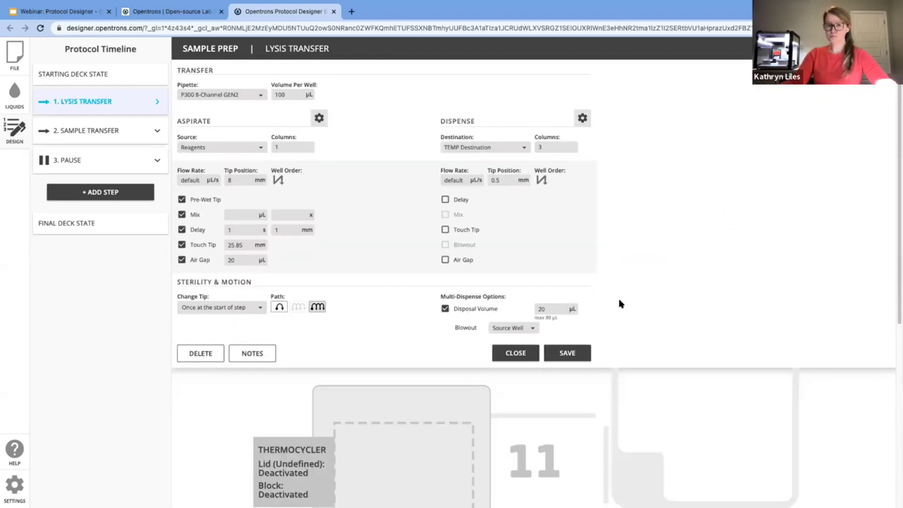
left_click(566, 353)
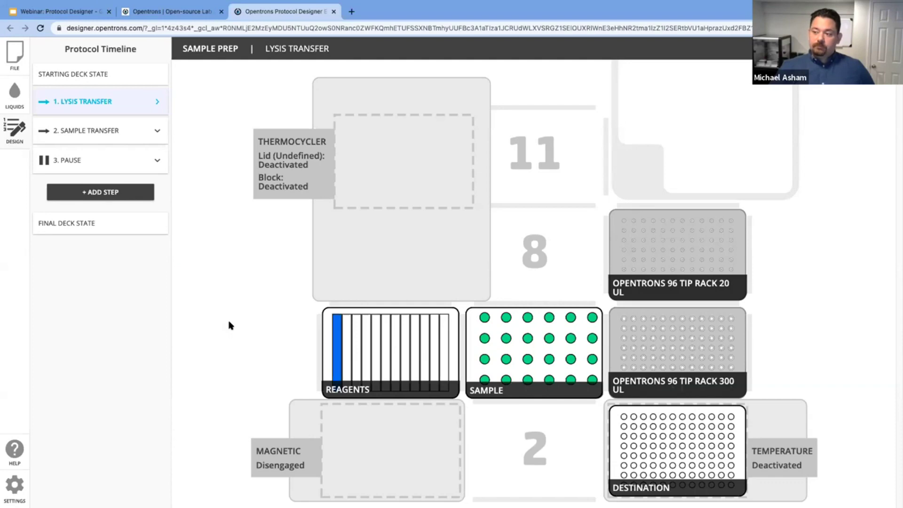
Review the protocol's pipettes and modules in the file details.
left_click(20, 70)
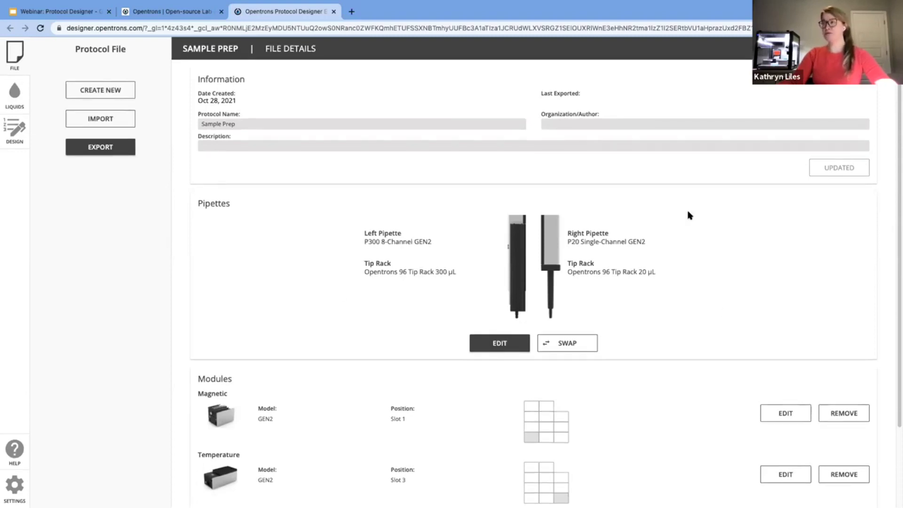
scroll(362, 360, "down", 1)
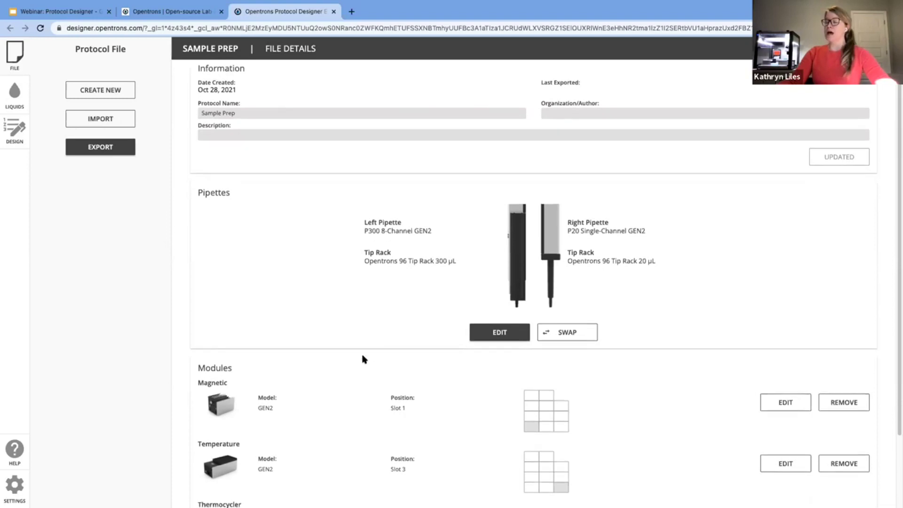
scroll(363, 355, "down", 3)
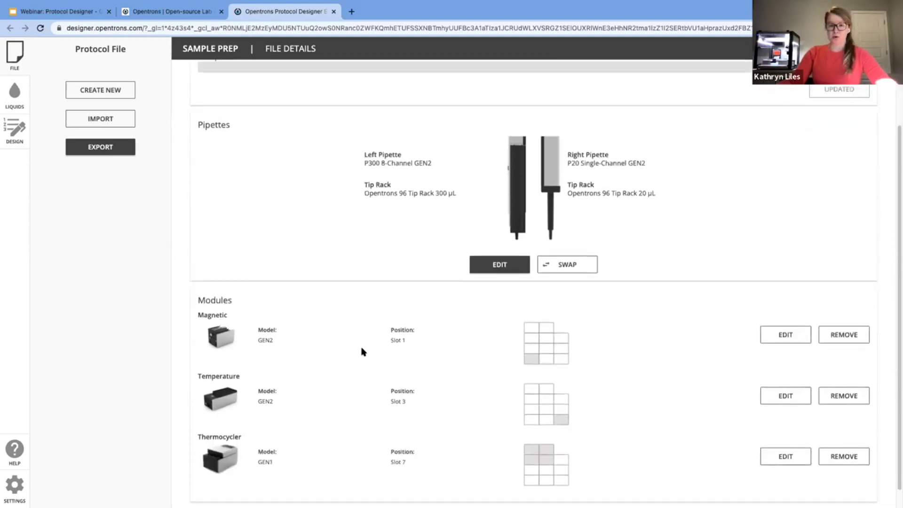
scroll(369, 360, "up", 3)
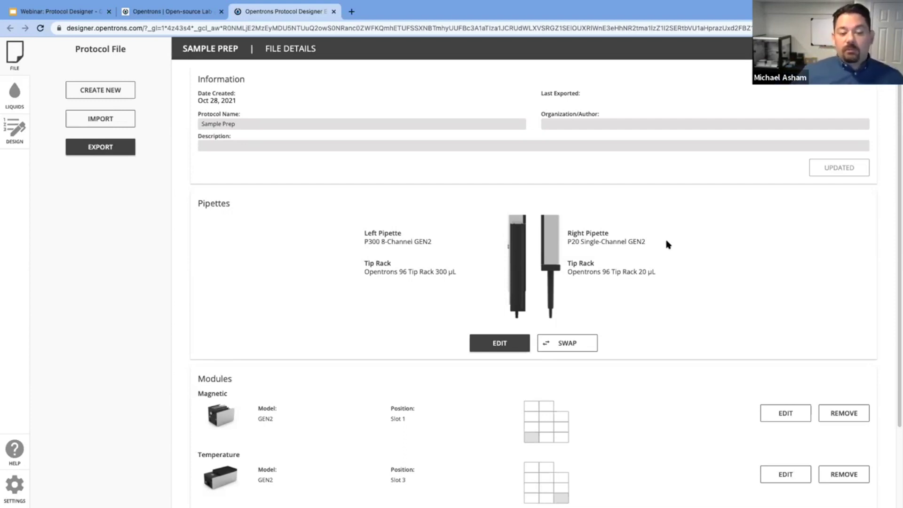
In the starting deck state, add an empty NEST 96 Well Plate 100 µL PCR Full Skirt nicknamed "PCR Plat" to the thermocycler module.
left_click(14, 139)
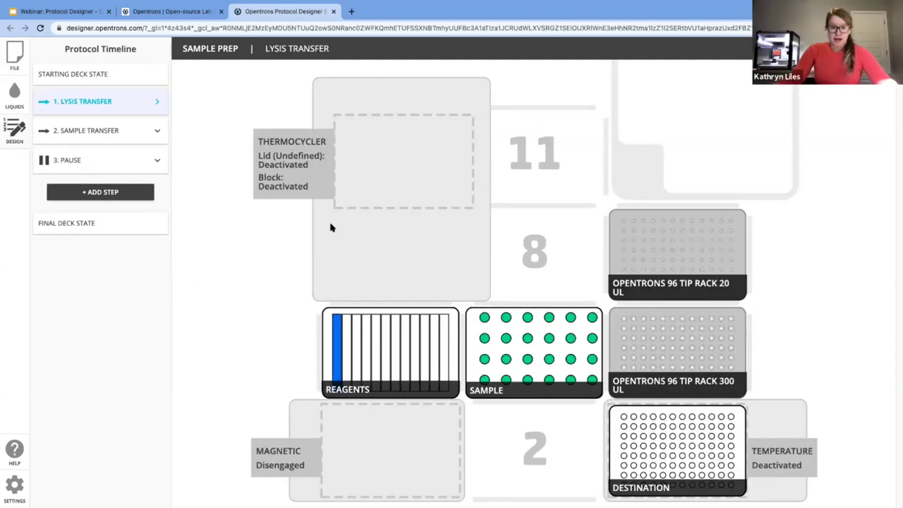
left_click(97, 75)
left_click(426, 162)
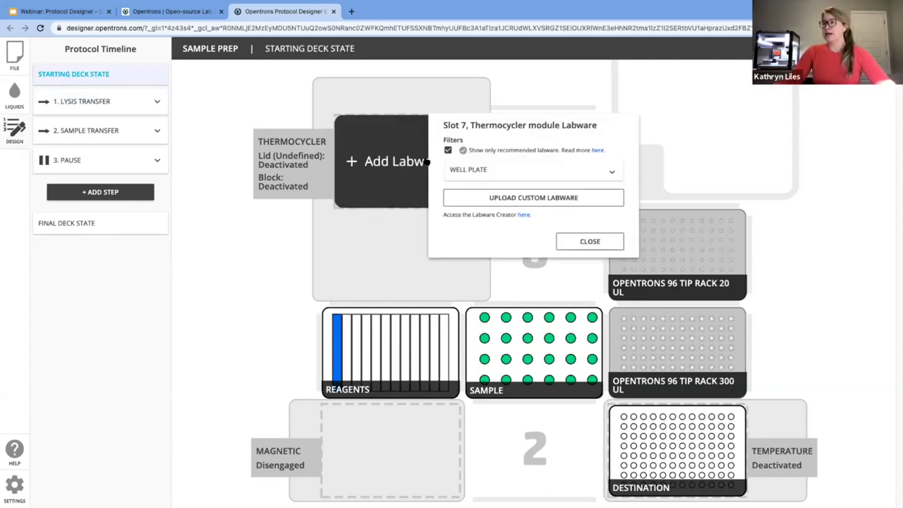
left_click(502, 170)
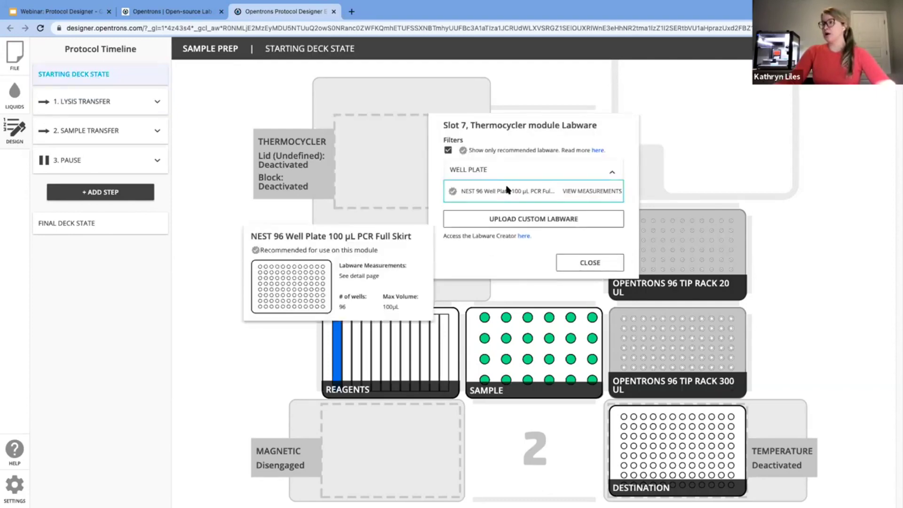
left_click(506, 187)
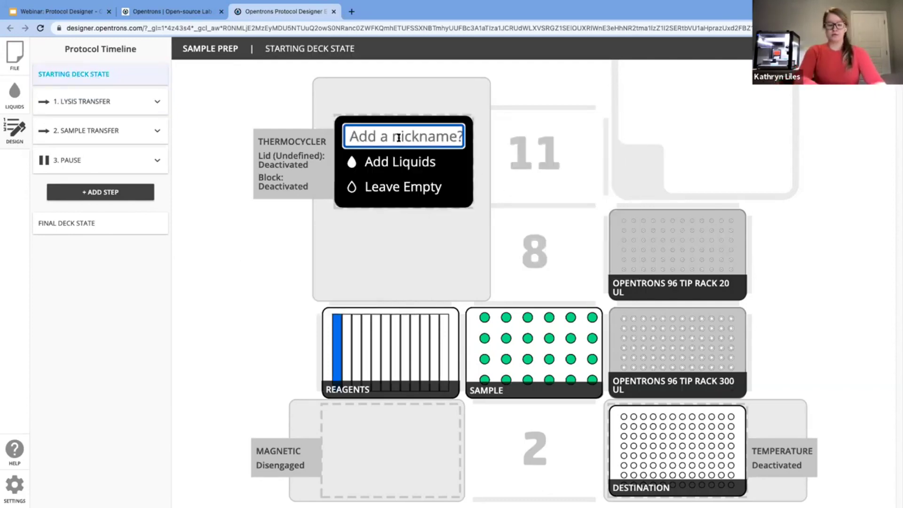
type("PCR Plat")
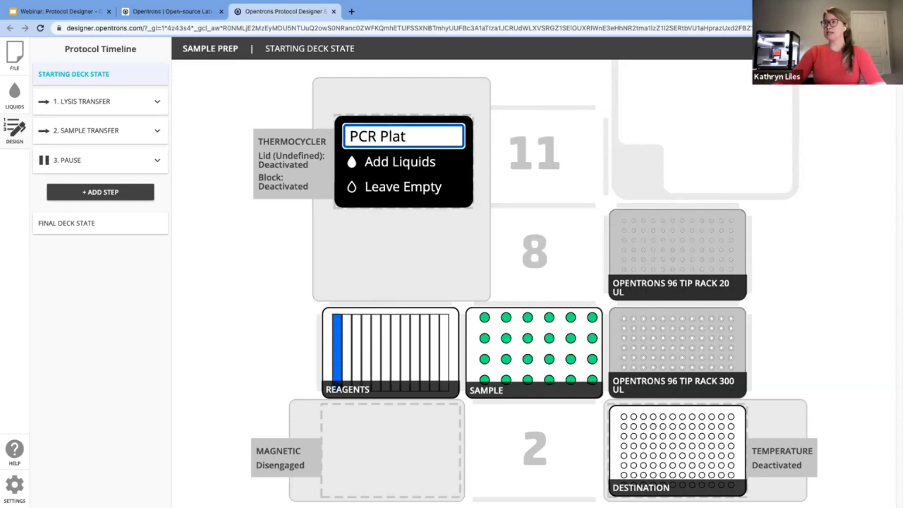
left_click(422, 187)
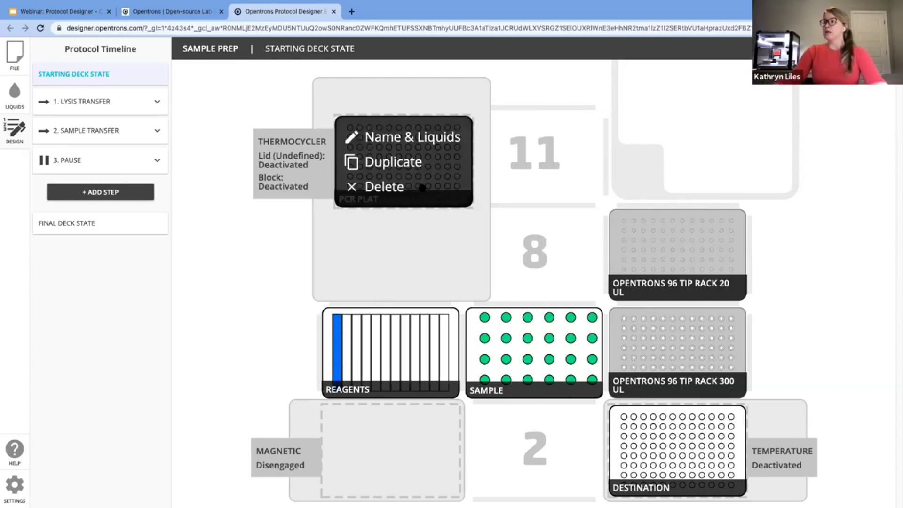
left_click(408, 139)
left_click(207, 49)
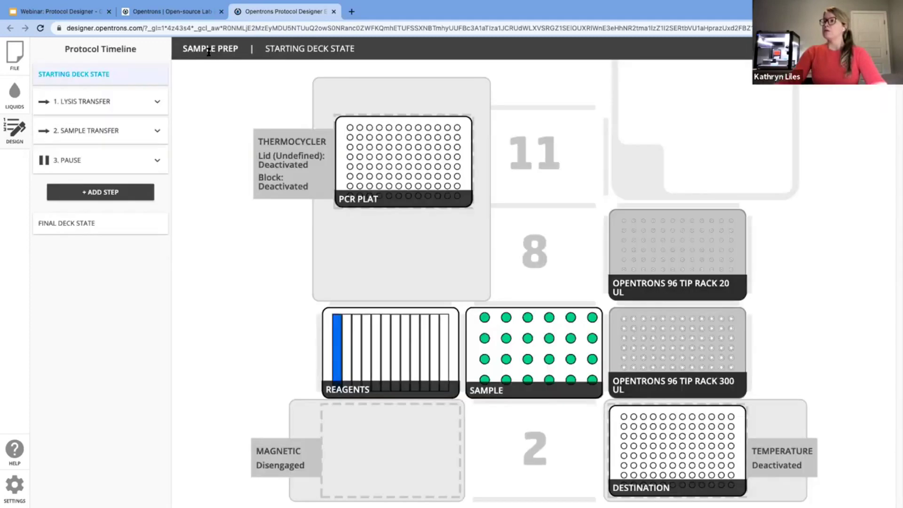
Delete the "PCR Plat" labware from the thermocycler module.
mouse_move(394, 134)
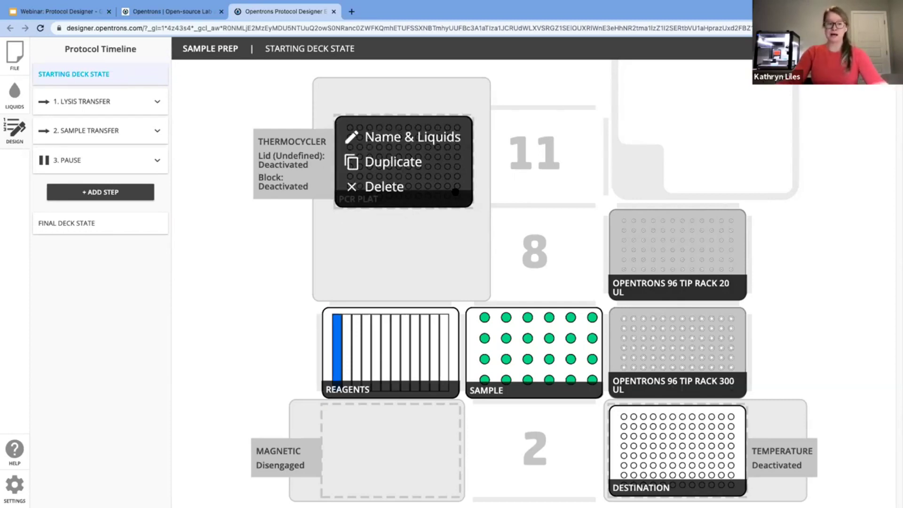
left_click(395, 189)
left_click(539, 93)
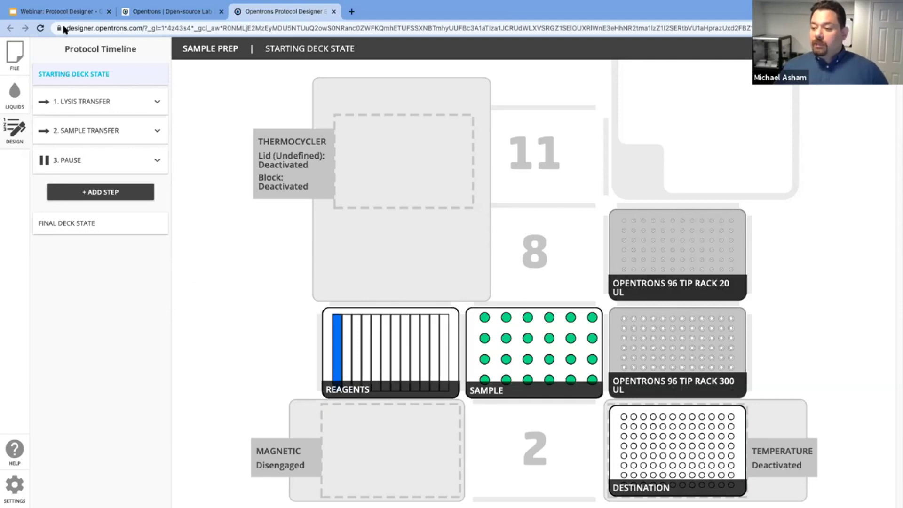
Switch to the "Webinar: Protocol Designer" presentation in Google Slides and view the Resources slide near the deck's end.
left_click(62, 11)
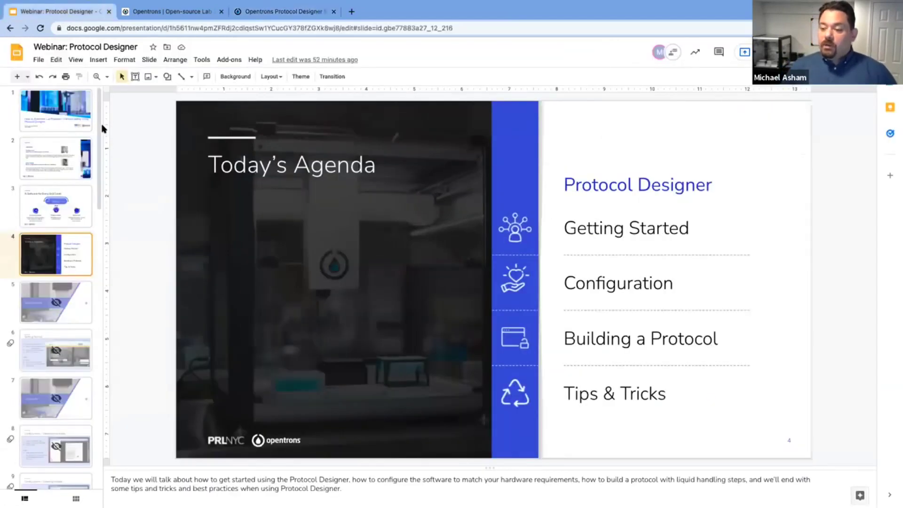
left_click_drag(100, 127, 115, 429)
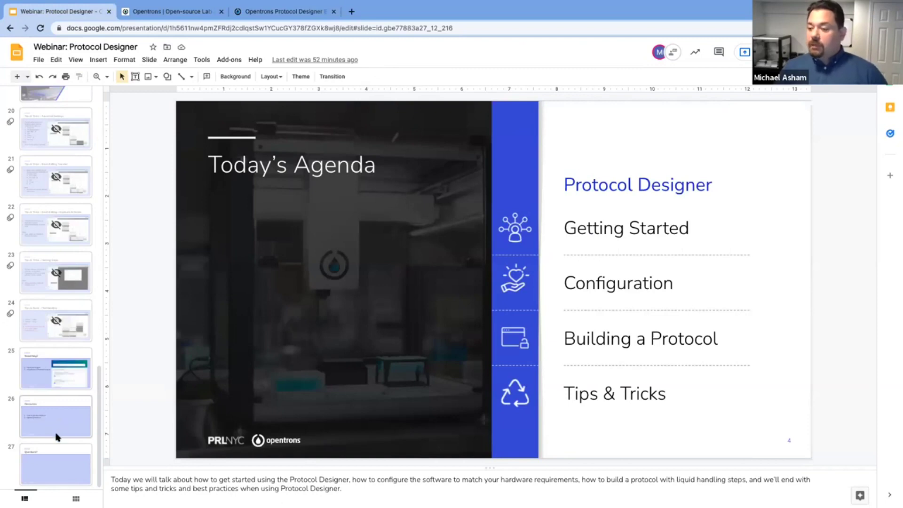
left_click(60, 456)
left_click(69, 412)
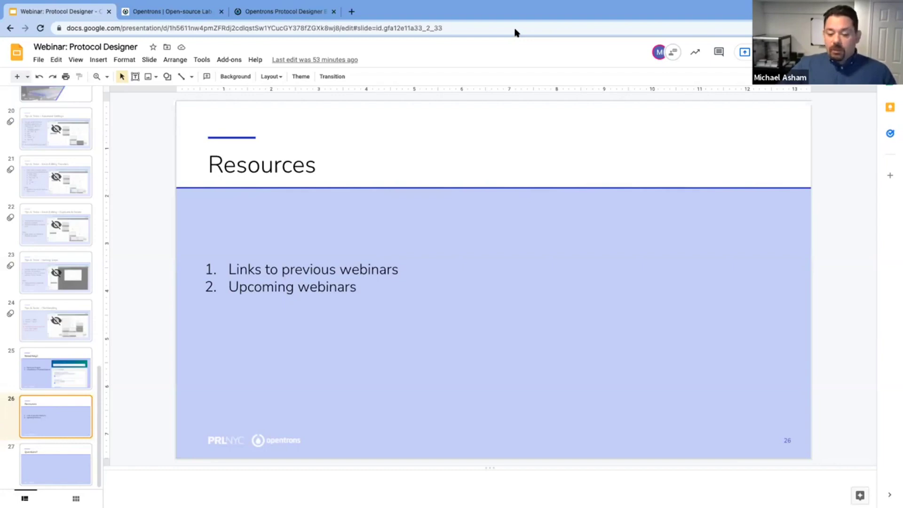
Start the full-screen slideshow from the title slide, advance one slide, and return to the title slide.
scroll(64, 115, "up", 15)
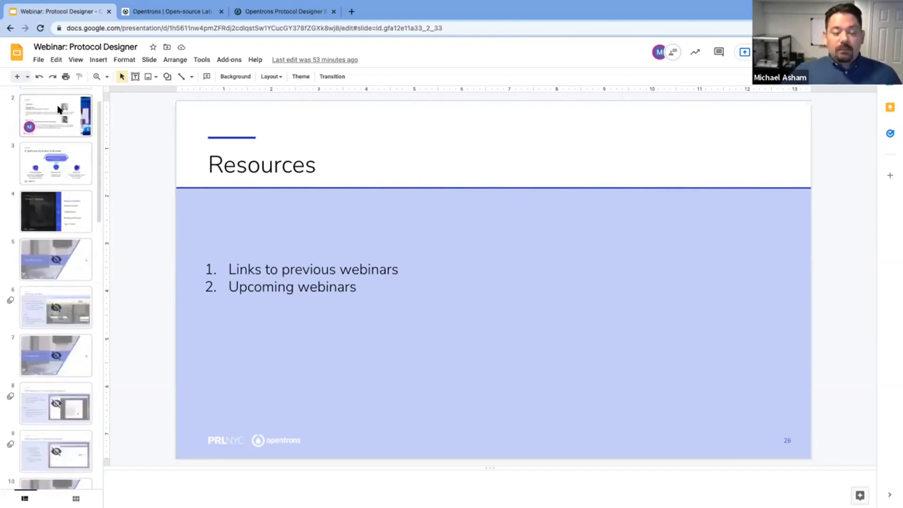
scroll(59, 110, "up", 2)
left_click(58, 109)
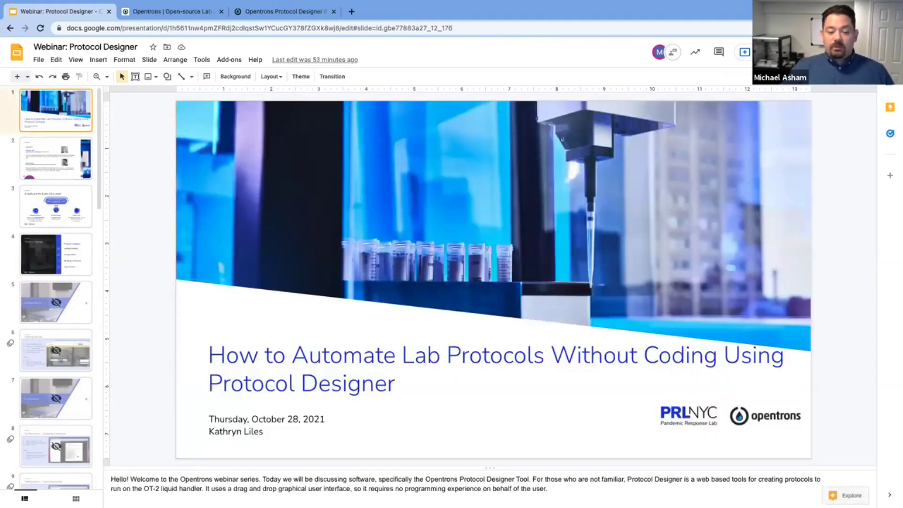
key("ctrl+F5")
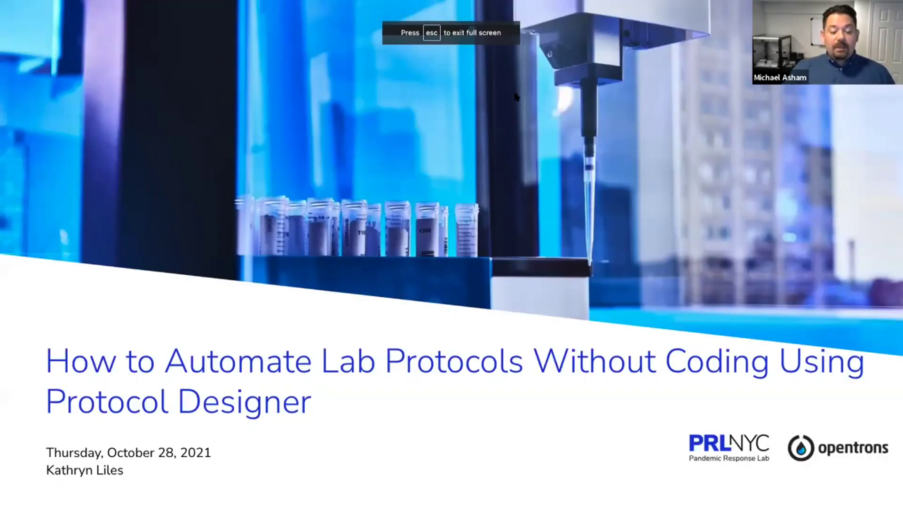
key("Right")
key("Left")
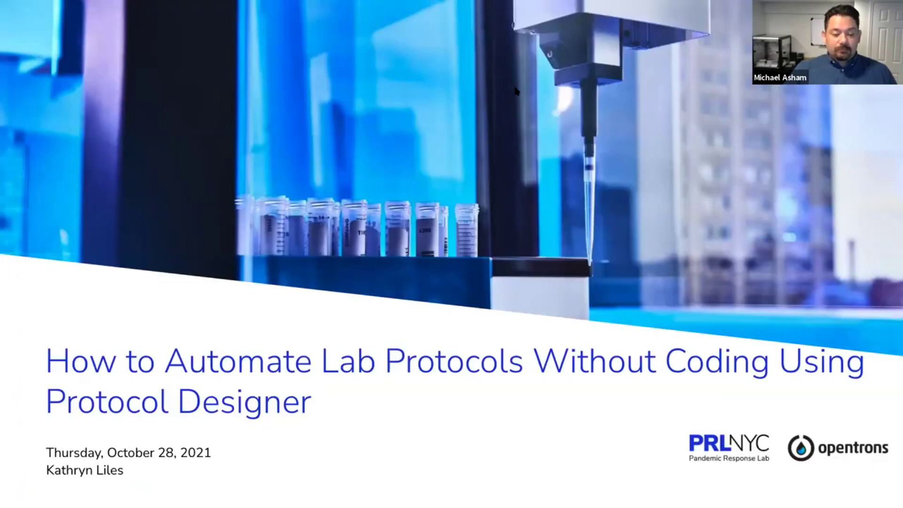